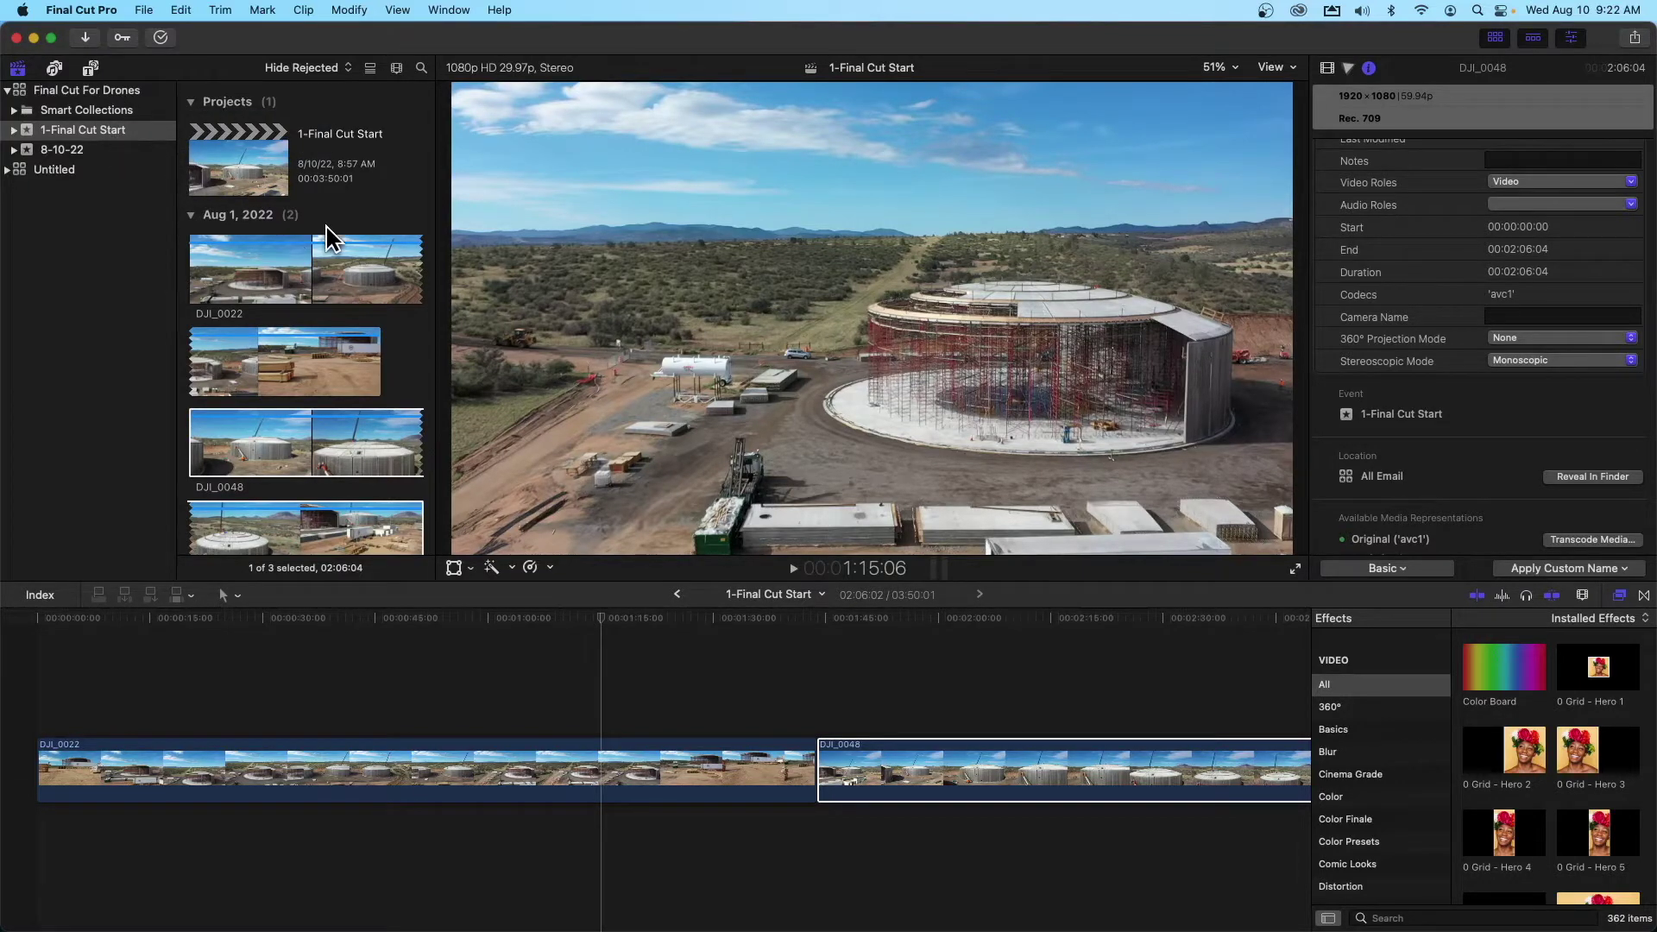
# Look over the clips in the event and show the video properties of the DJI_0048 timeline clip
pyautogui.scroll(-2, 292, 304)
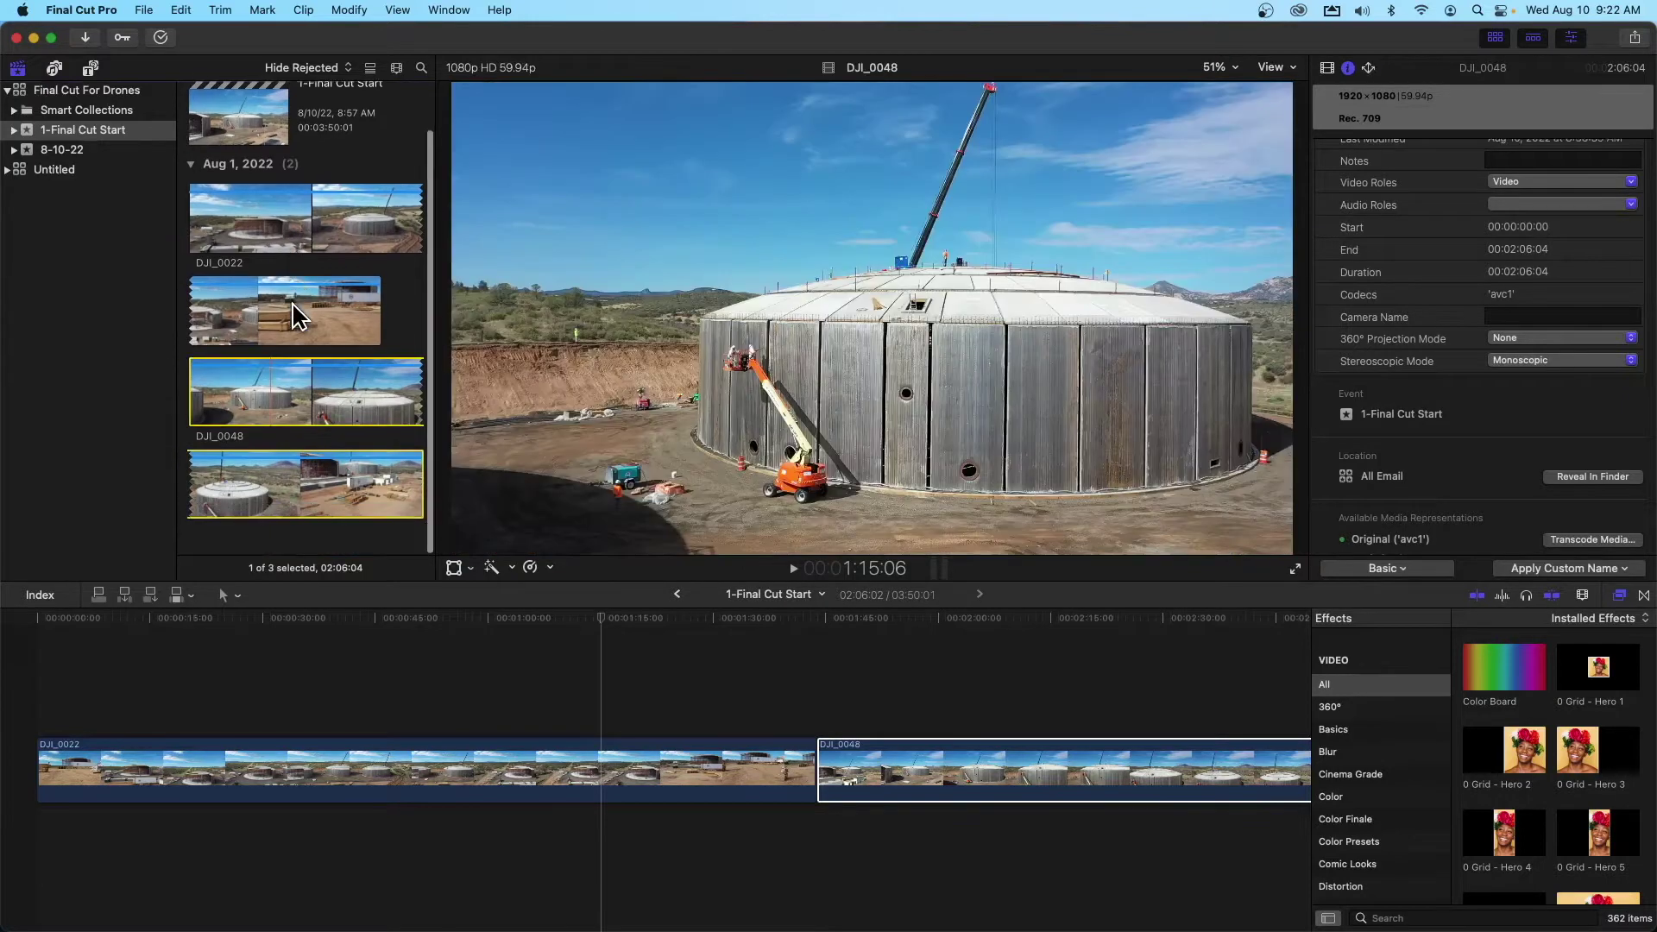
pyautogui.scroll(2, 293, 304)
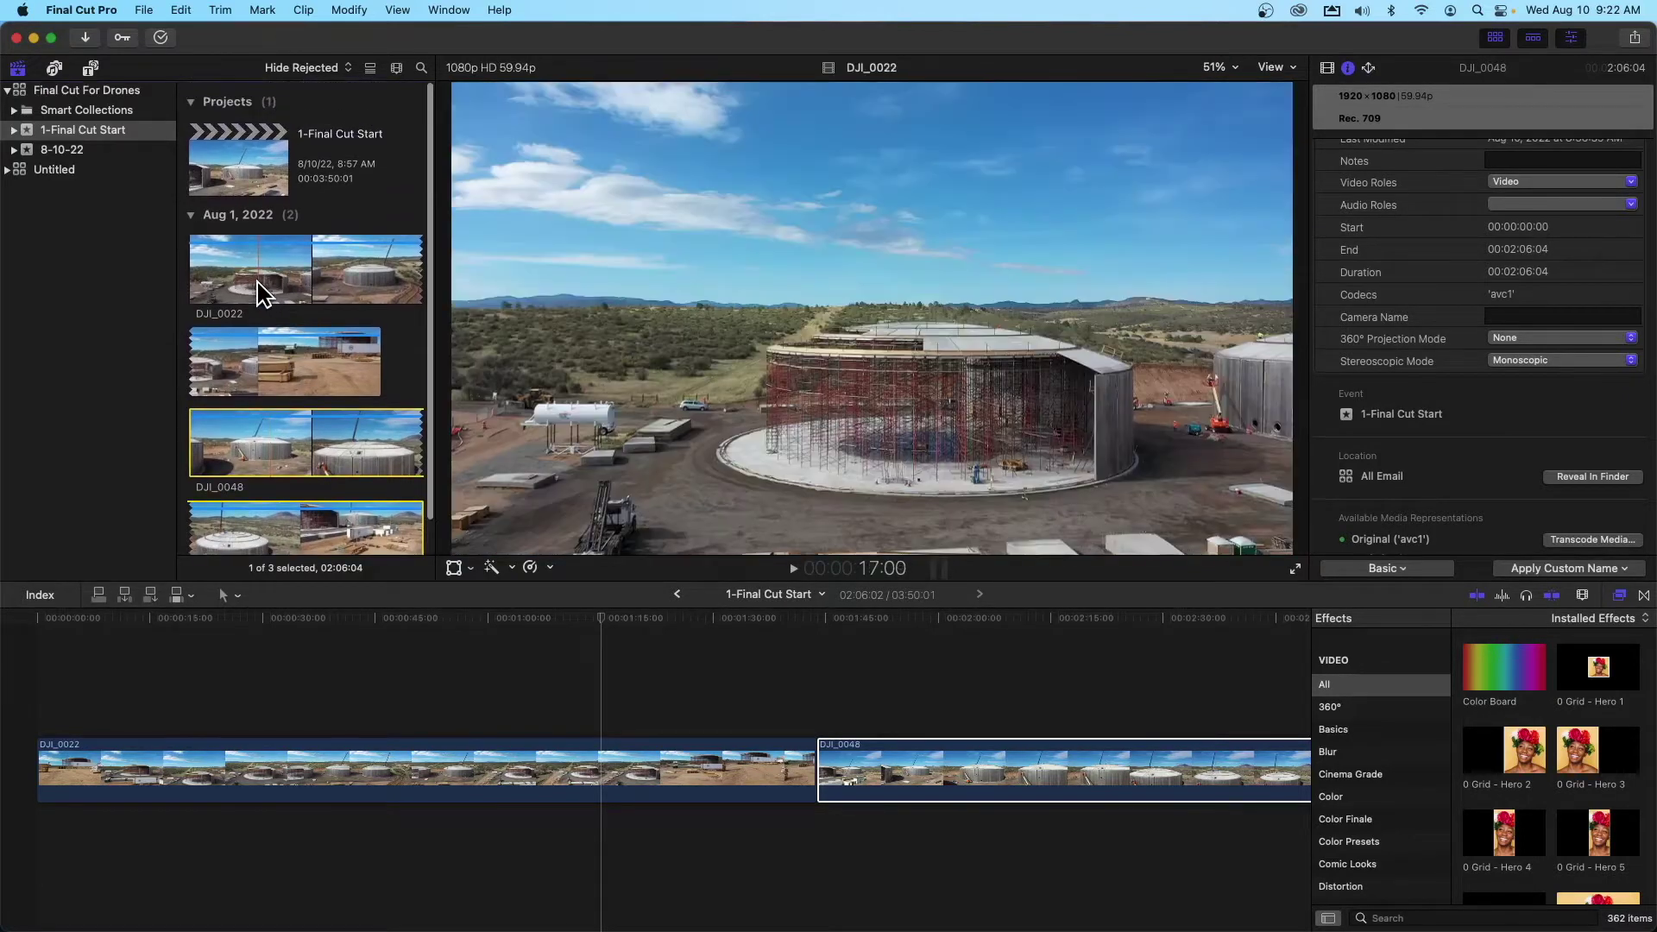
pyautogui.click(1327, 68)
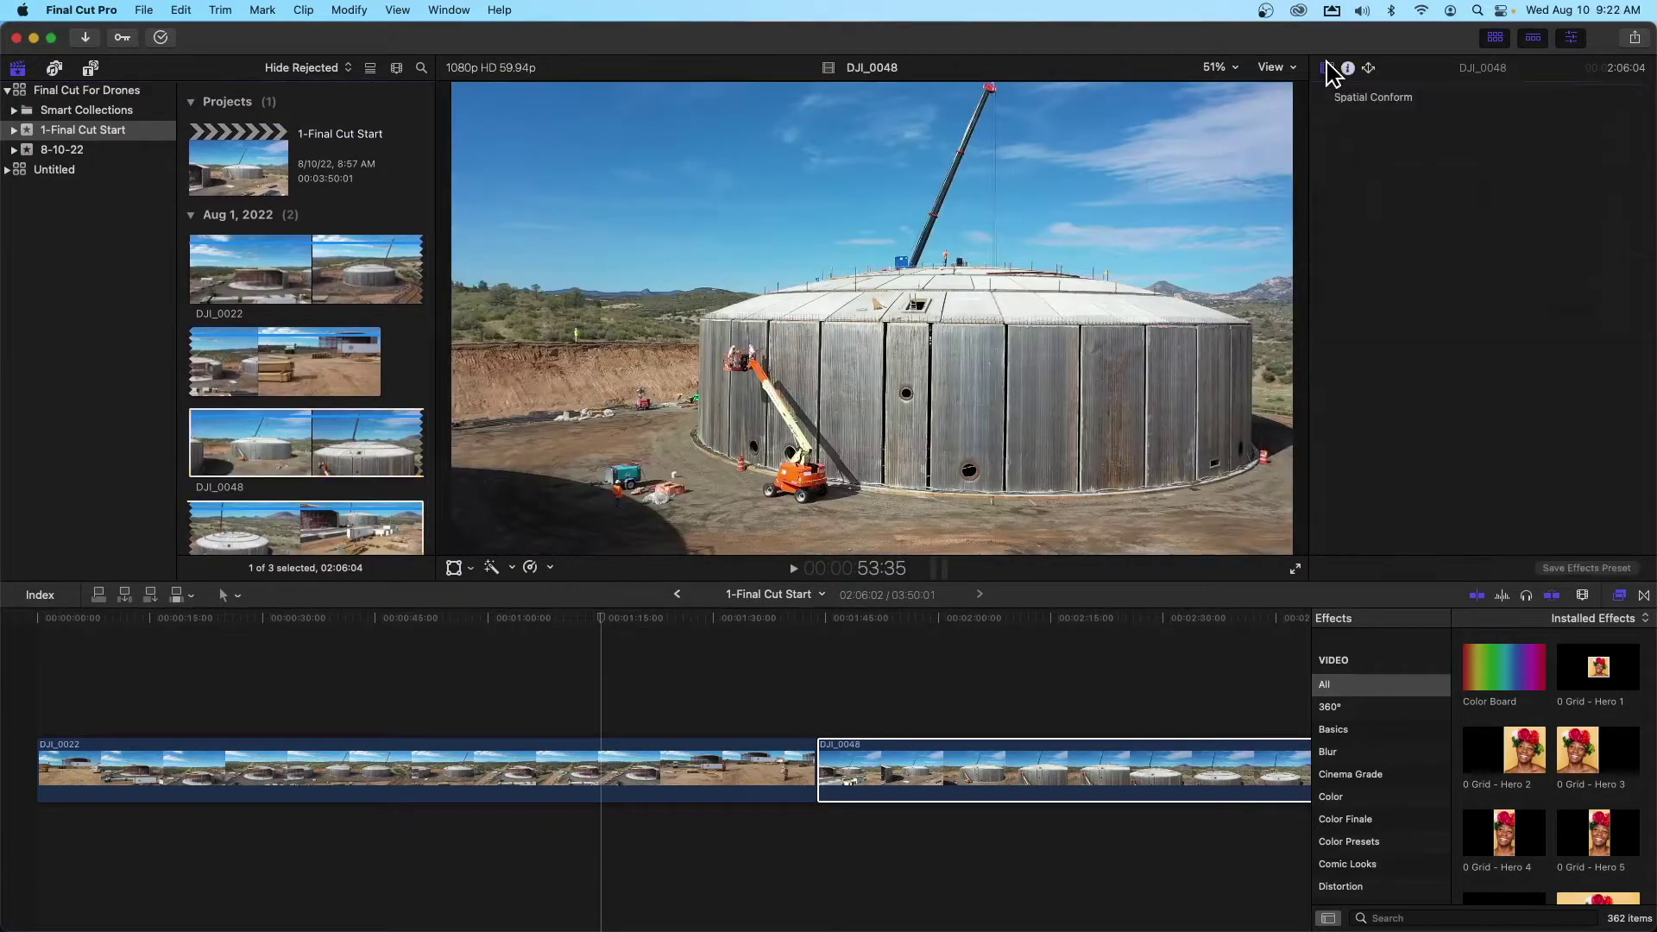
pyautogui.click(886, 776)
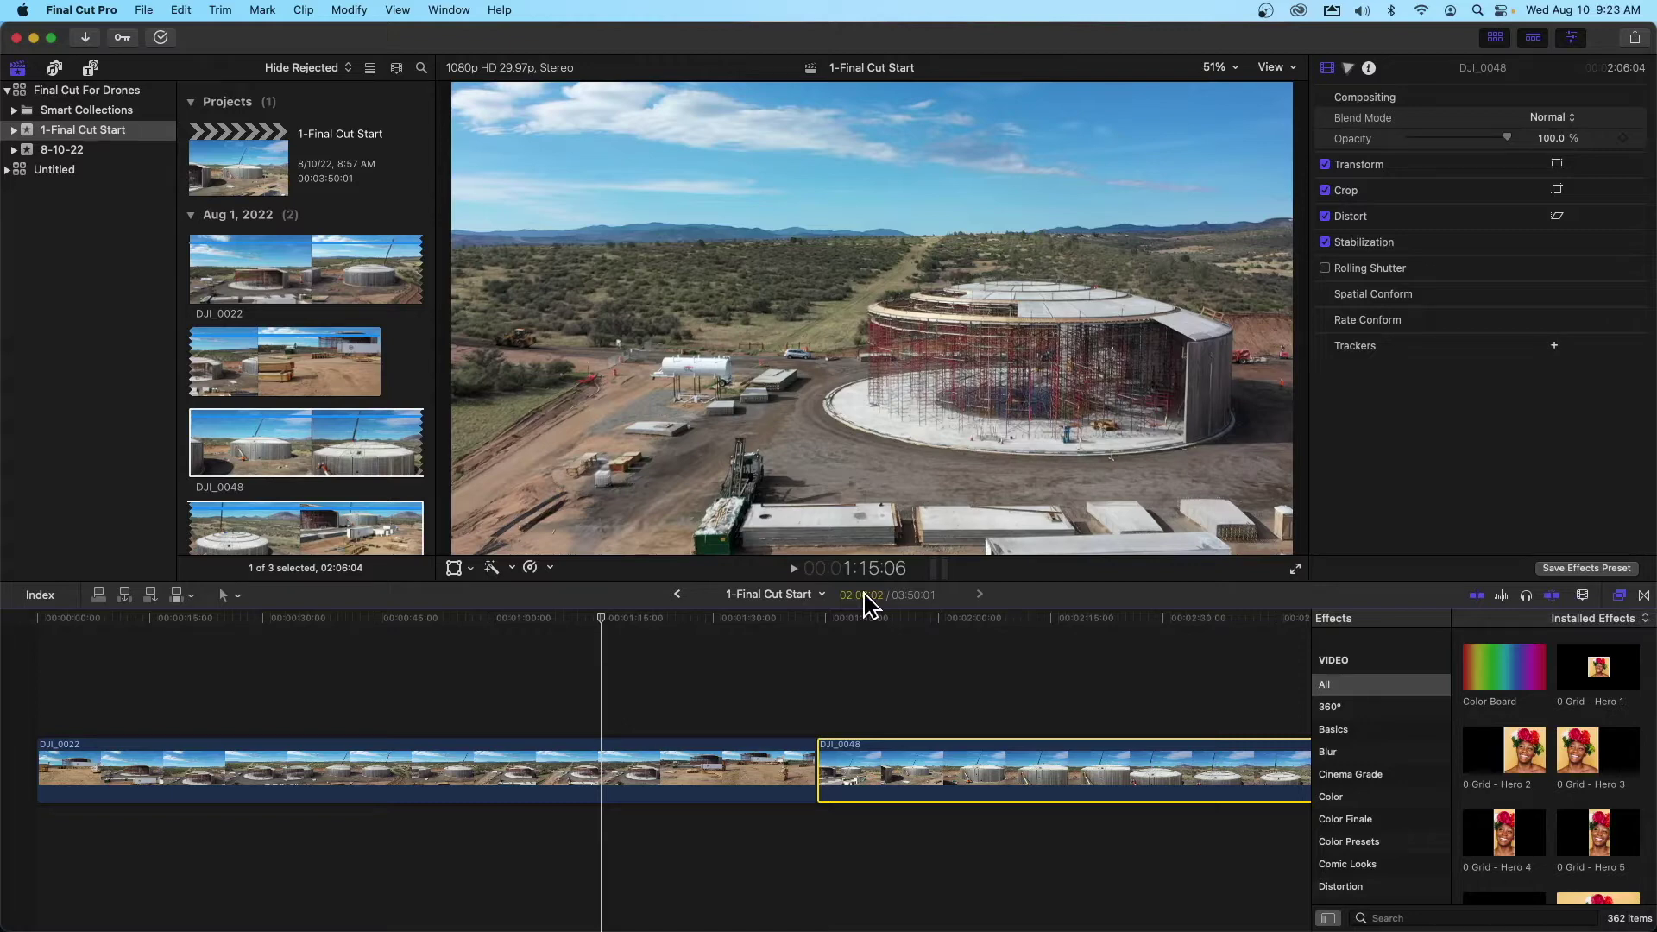
# Show the installed transitions and move the playhead to the start of the timeline
pyautogui.press('super+Tab')
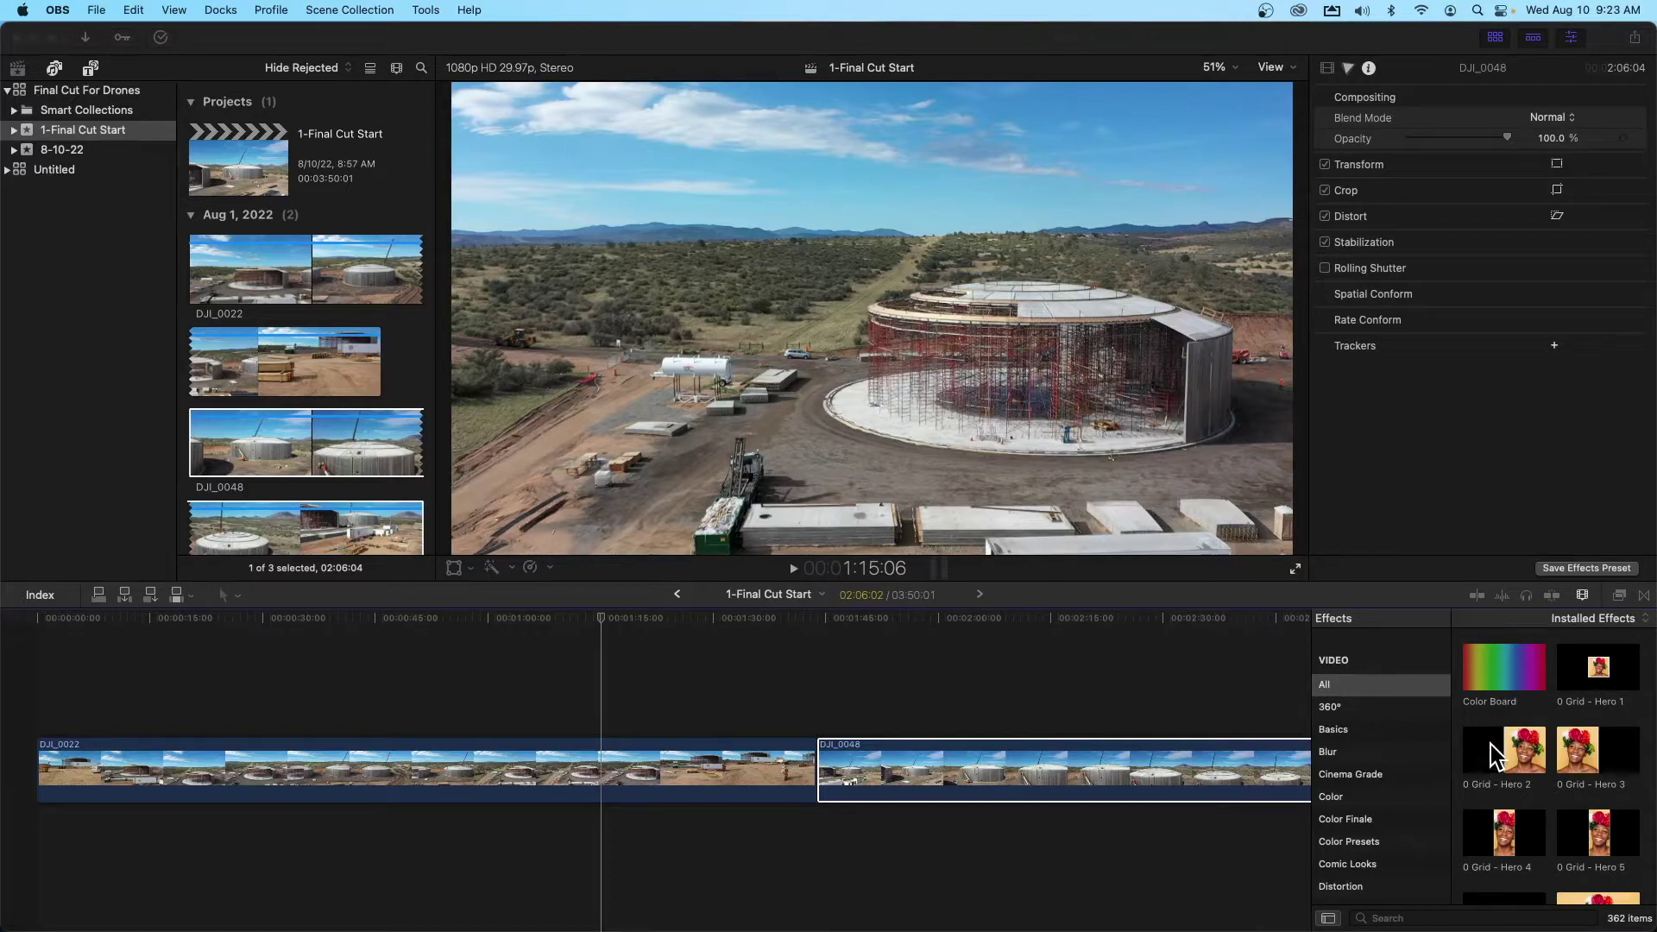
pyautogui.click(1642, 595)
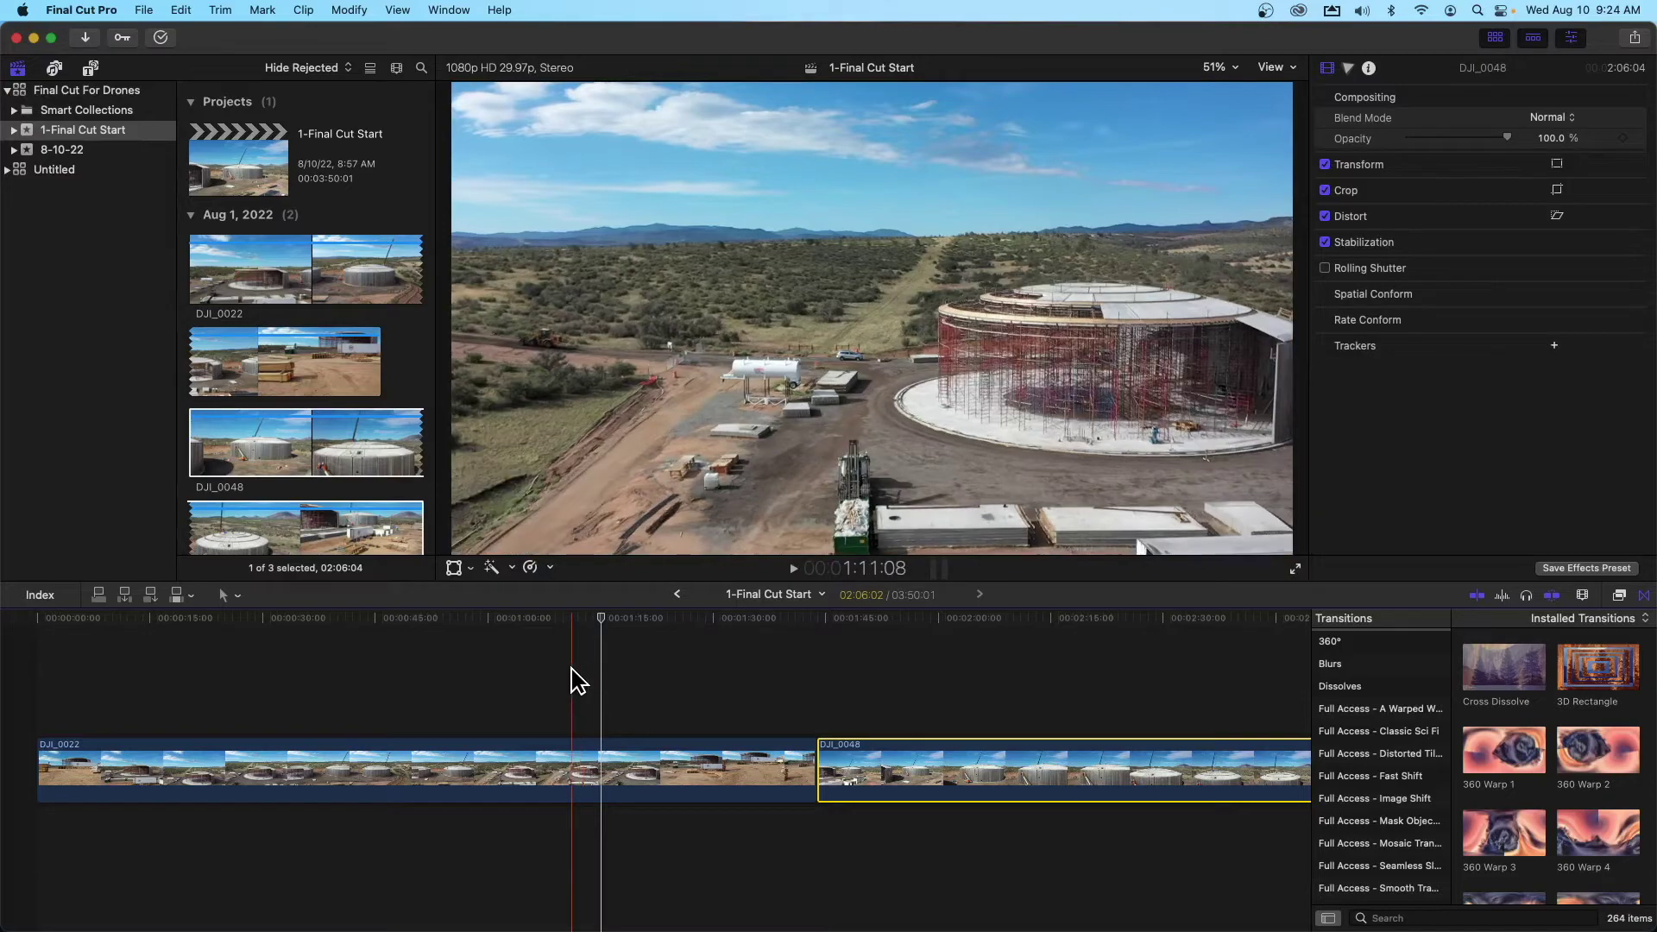
pyautogui.moveTo(602, 618); pyautogui.dragTo(12, 666)
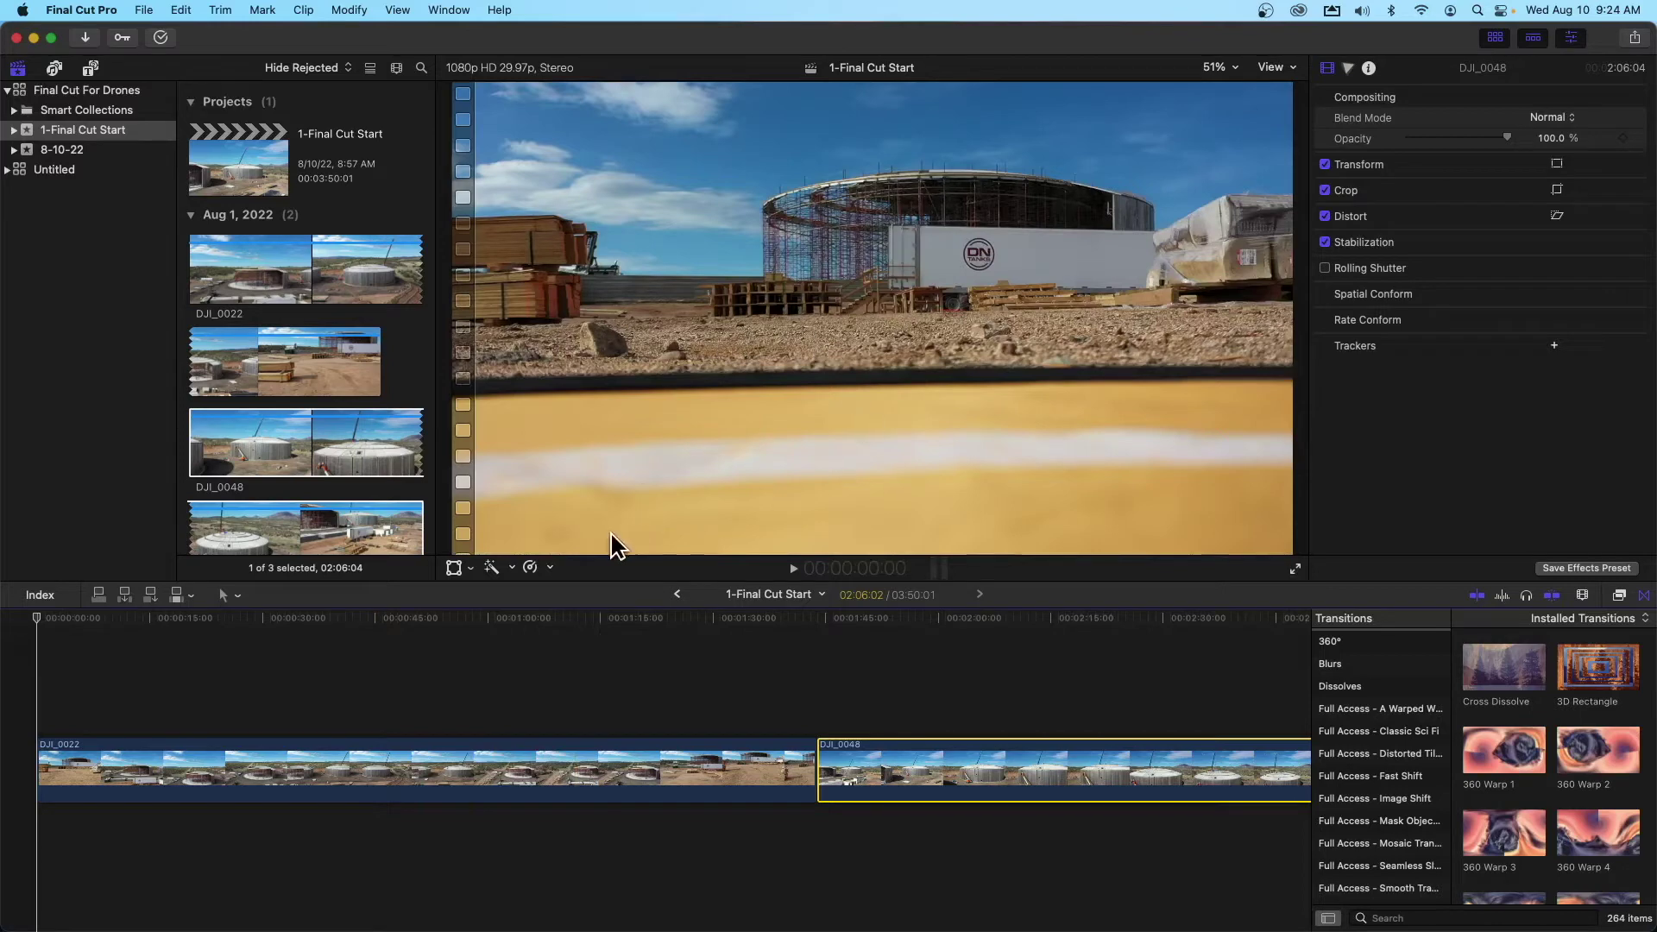
# Examine the viewer's Transform, Crop and Distort options, the color and audio enhancements, and the clip retiming options
pyautogui.click(470, 567)
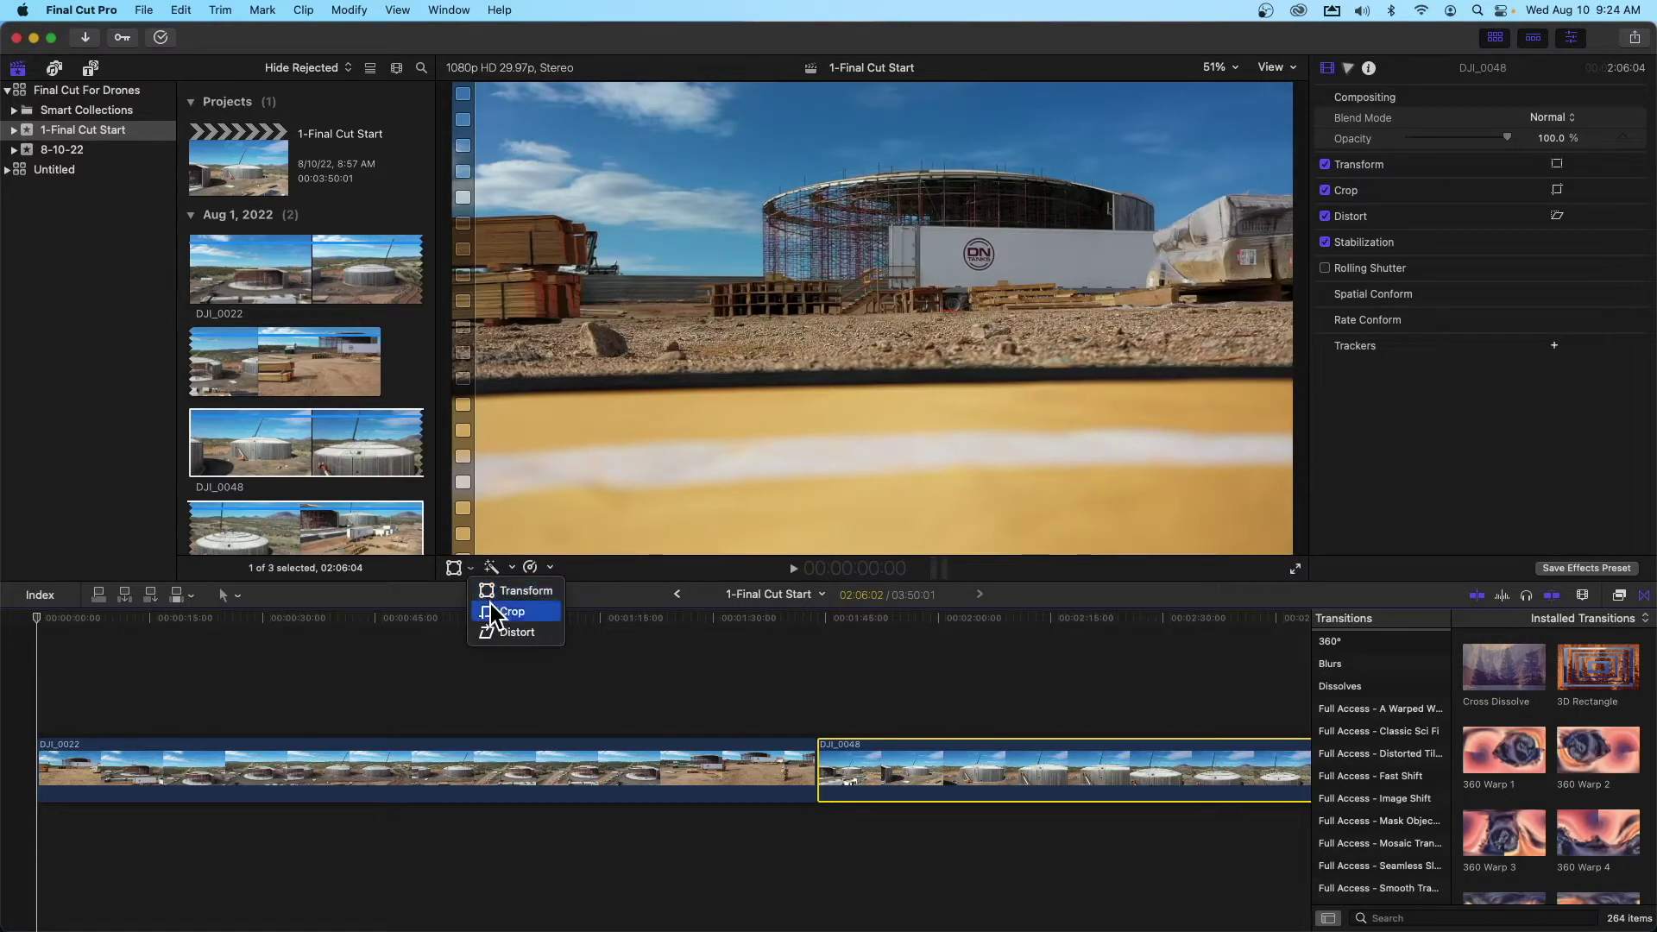
pyautogui.click(639, 573)
pyautogui.click(512, 570)
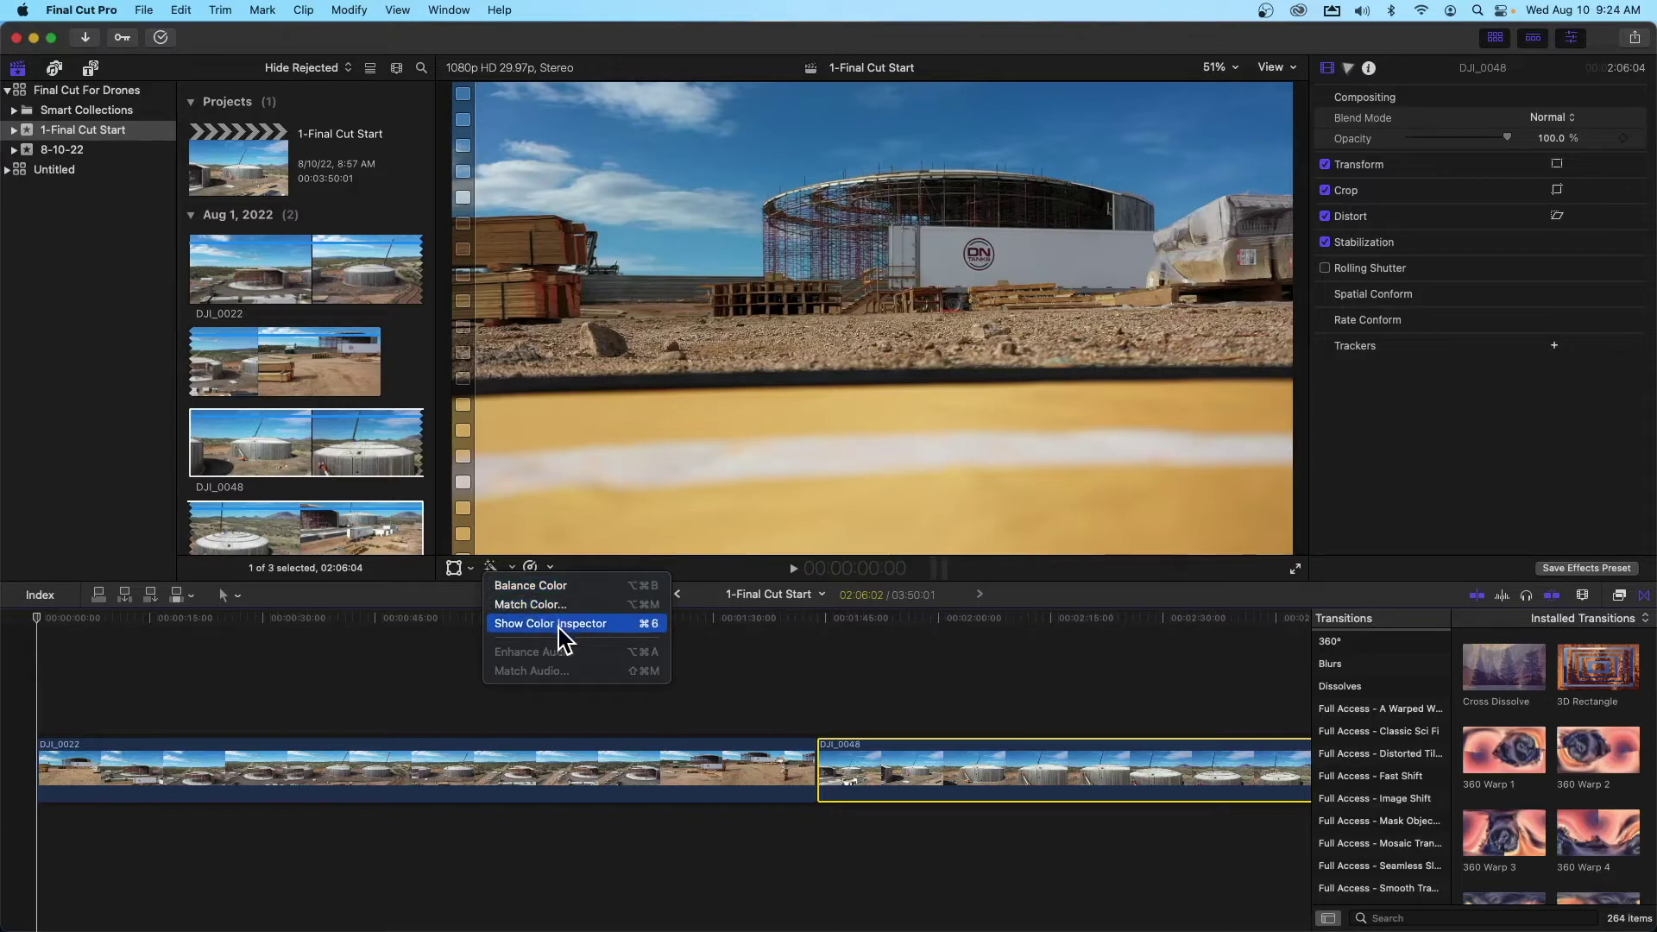
pyautogui.click(587, 569)
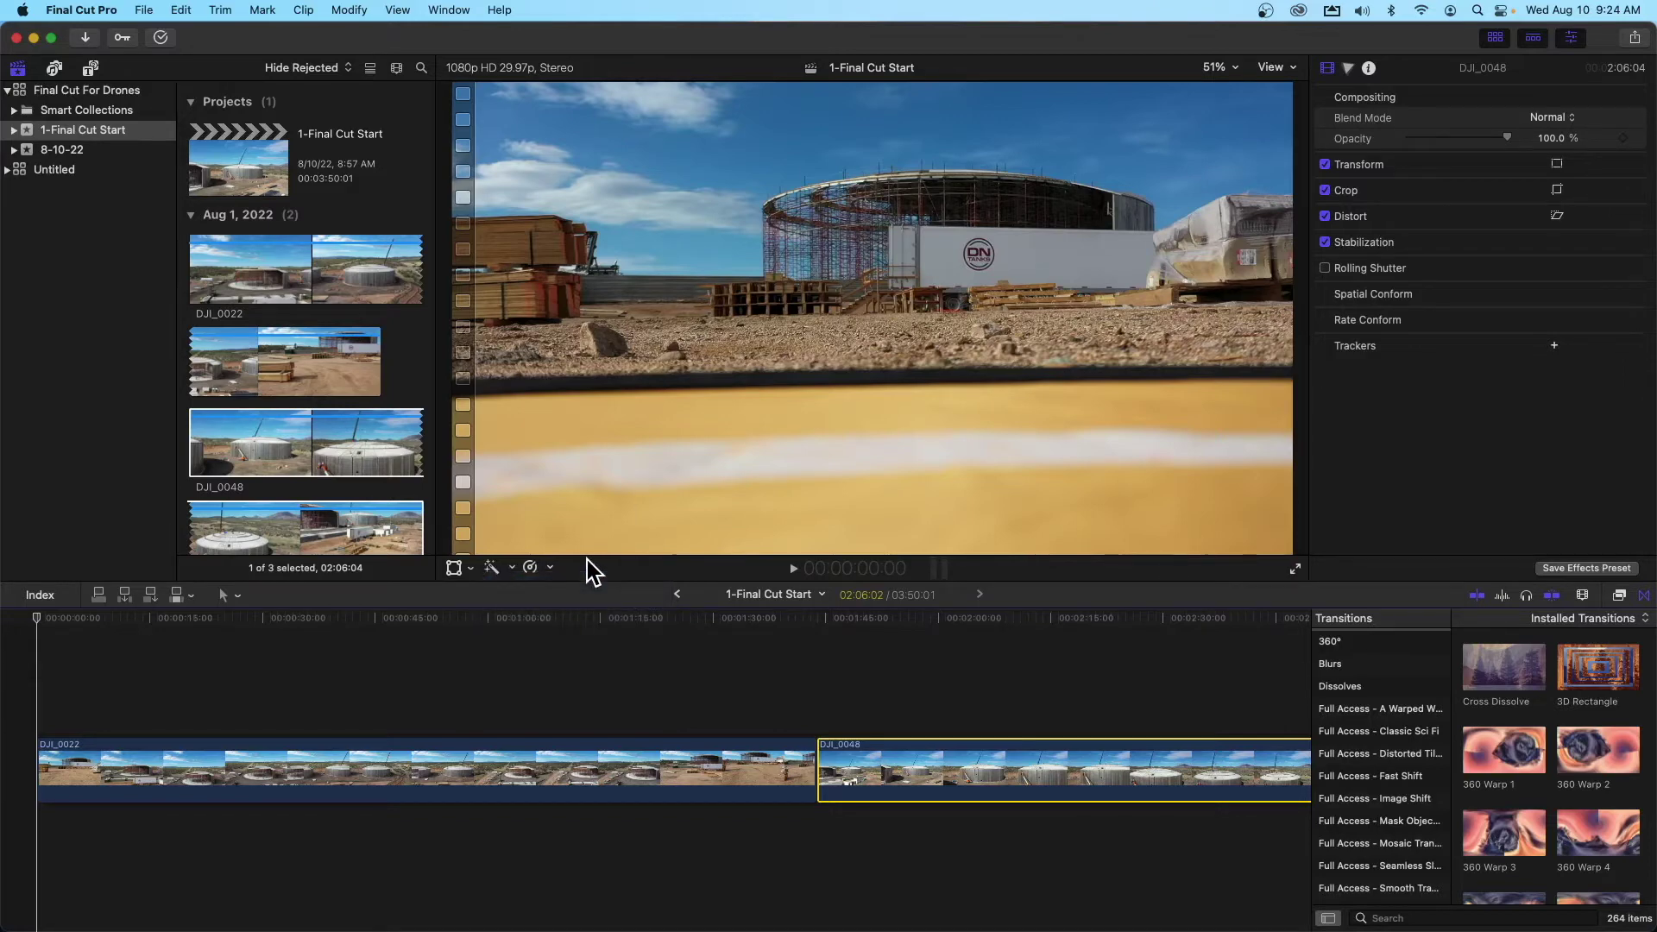
pyautogui.click(538, 567)
pyautogui.moveTo(554, 587)
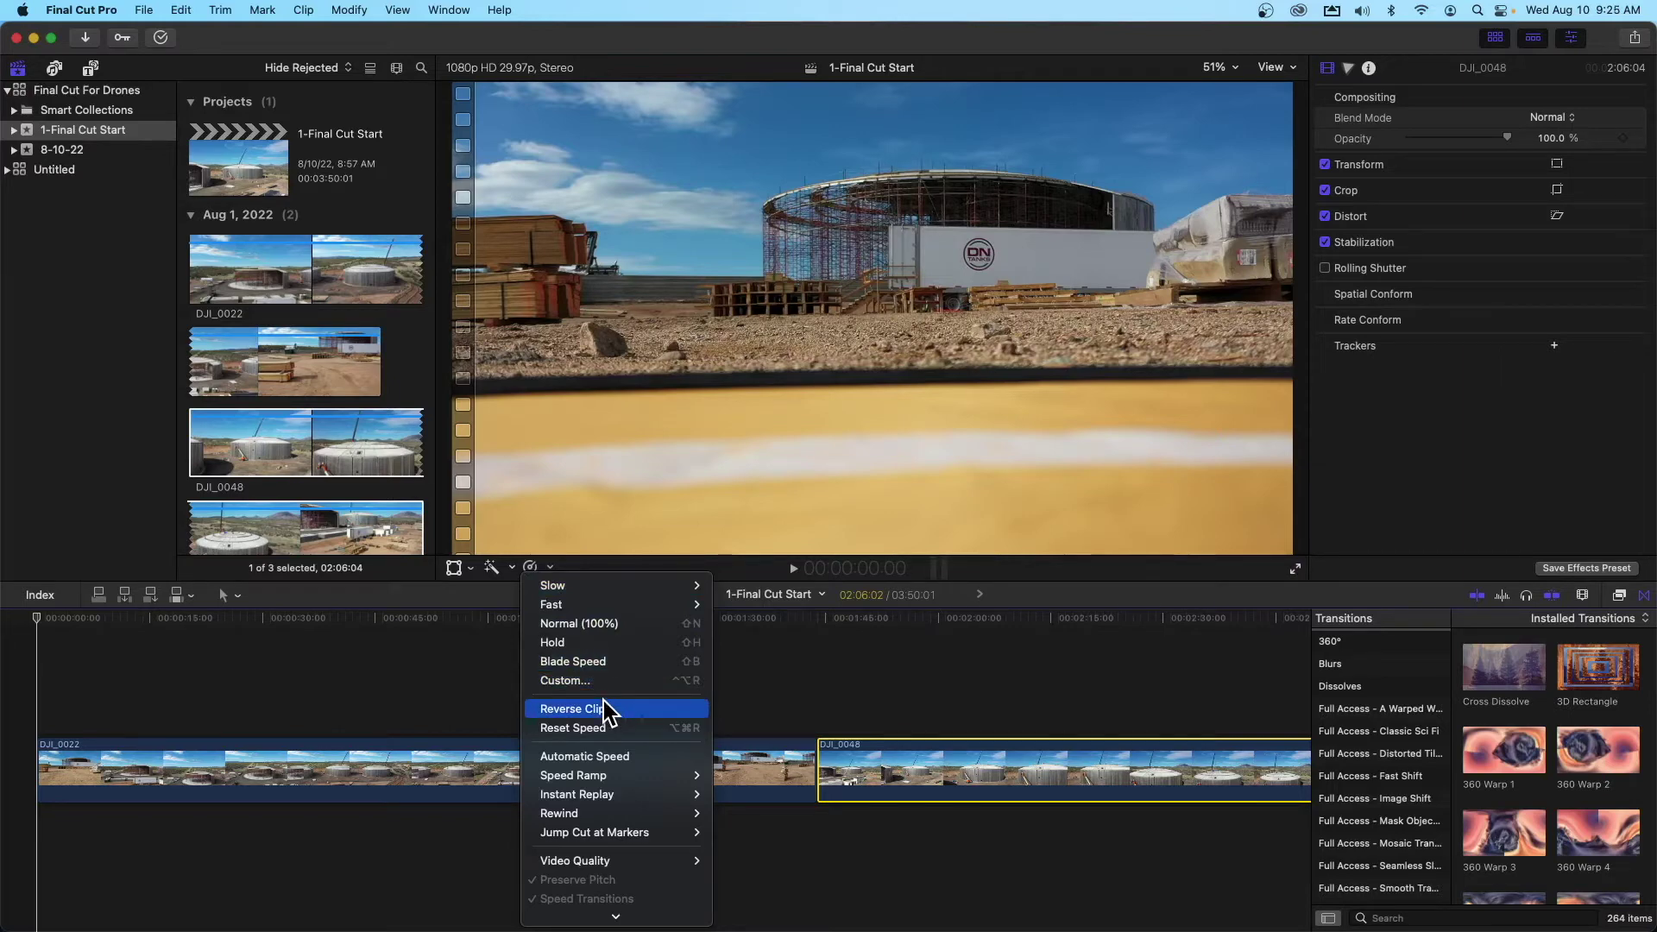
pyautogui.moveTo(600, 781)
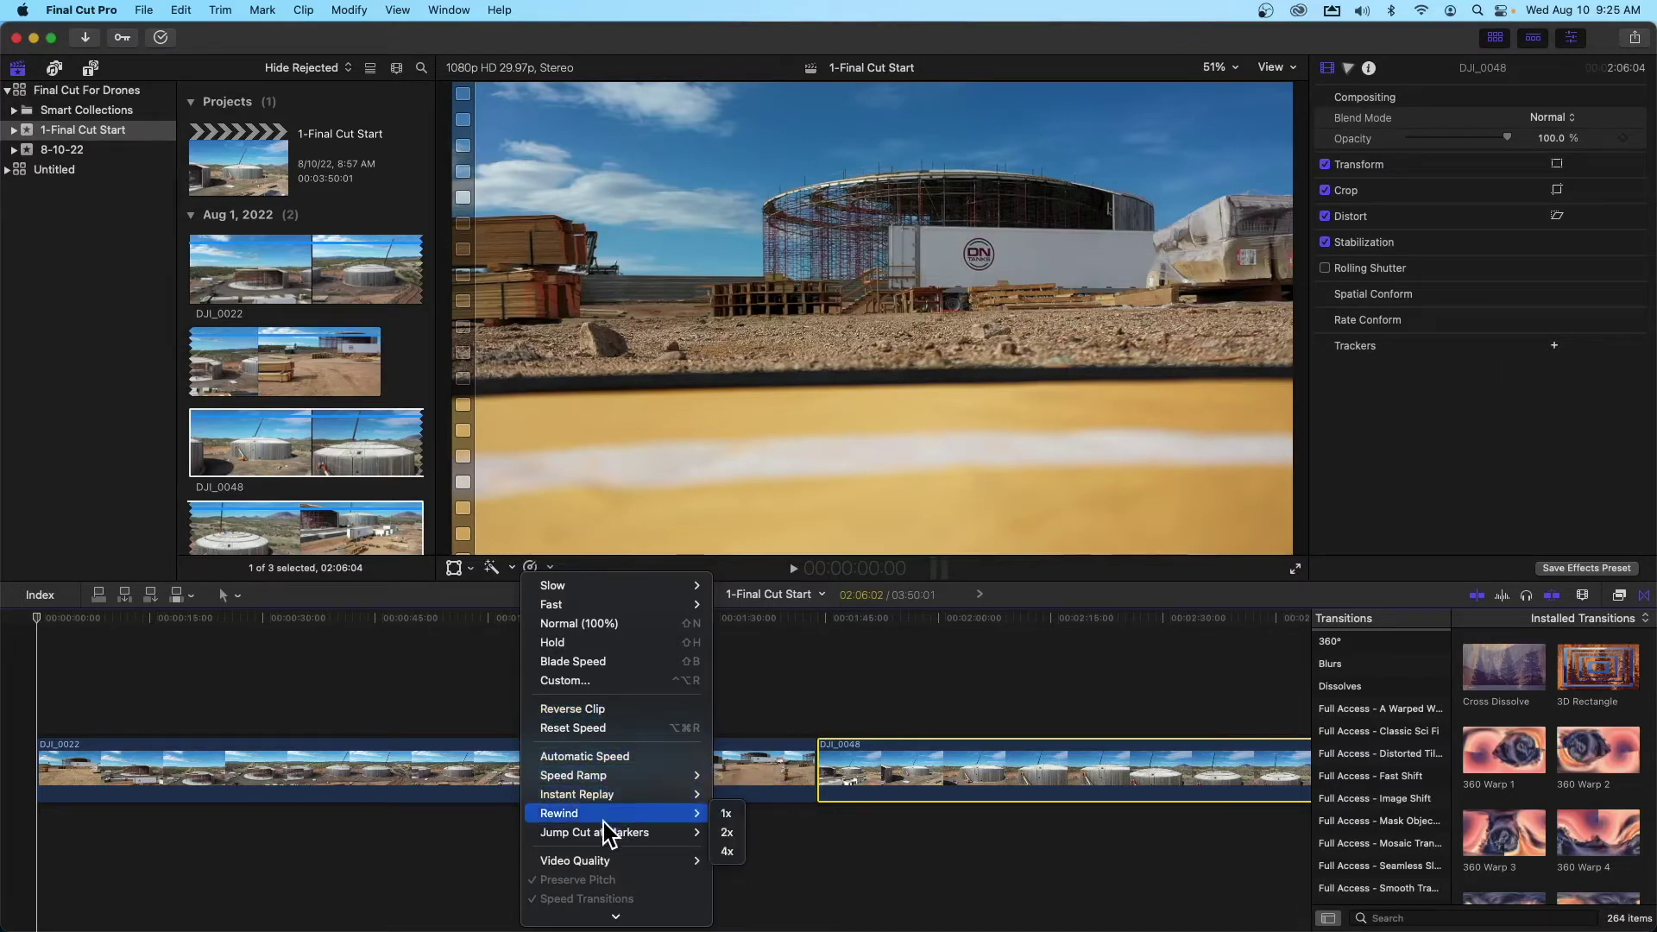
pyautogui.click(764, 665)
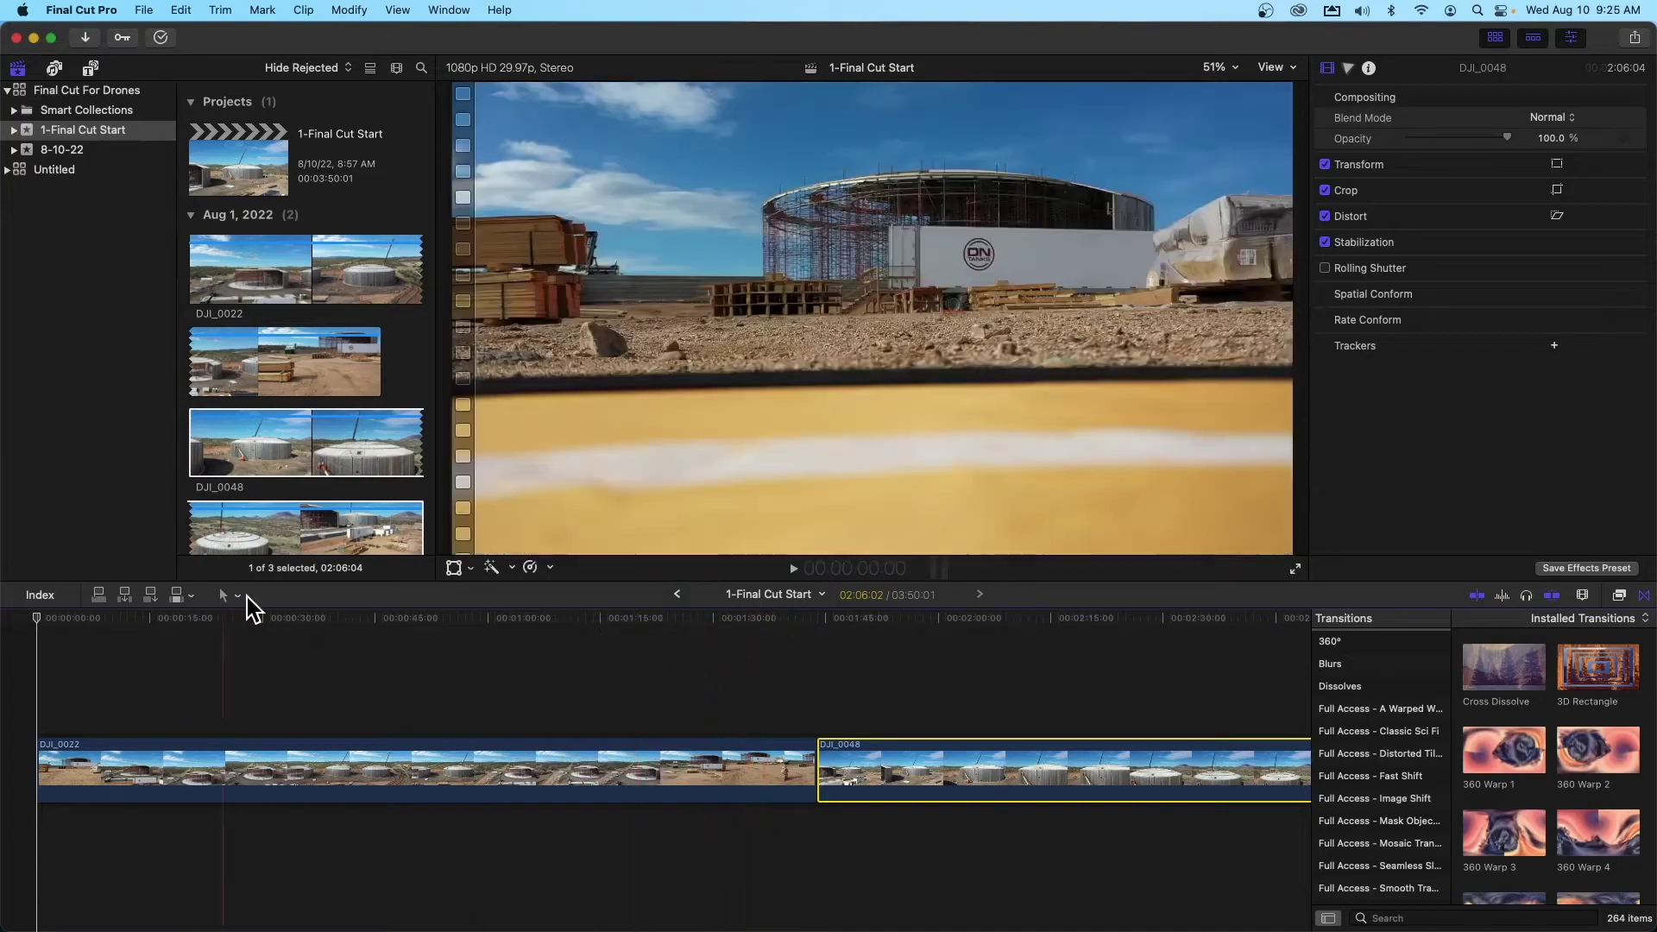
# Review the available timeline editing tools, keeping the Select tool active
pyautogui.click(236, 596)
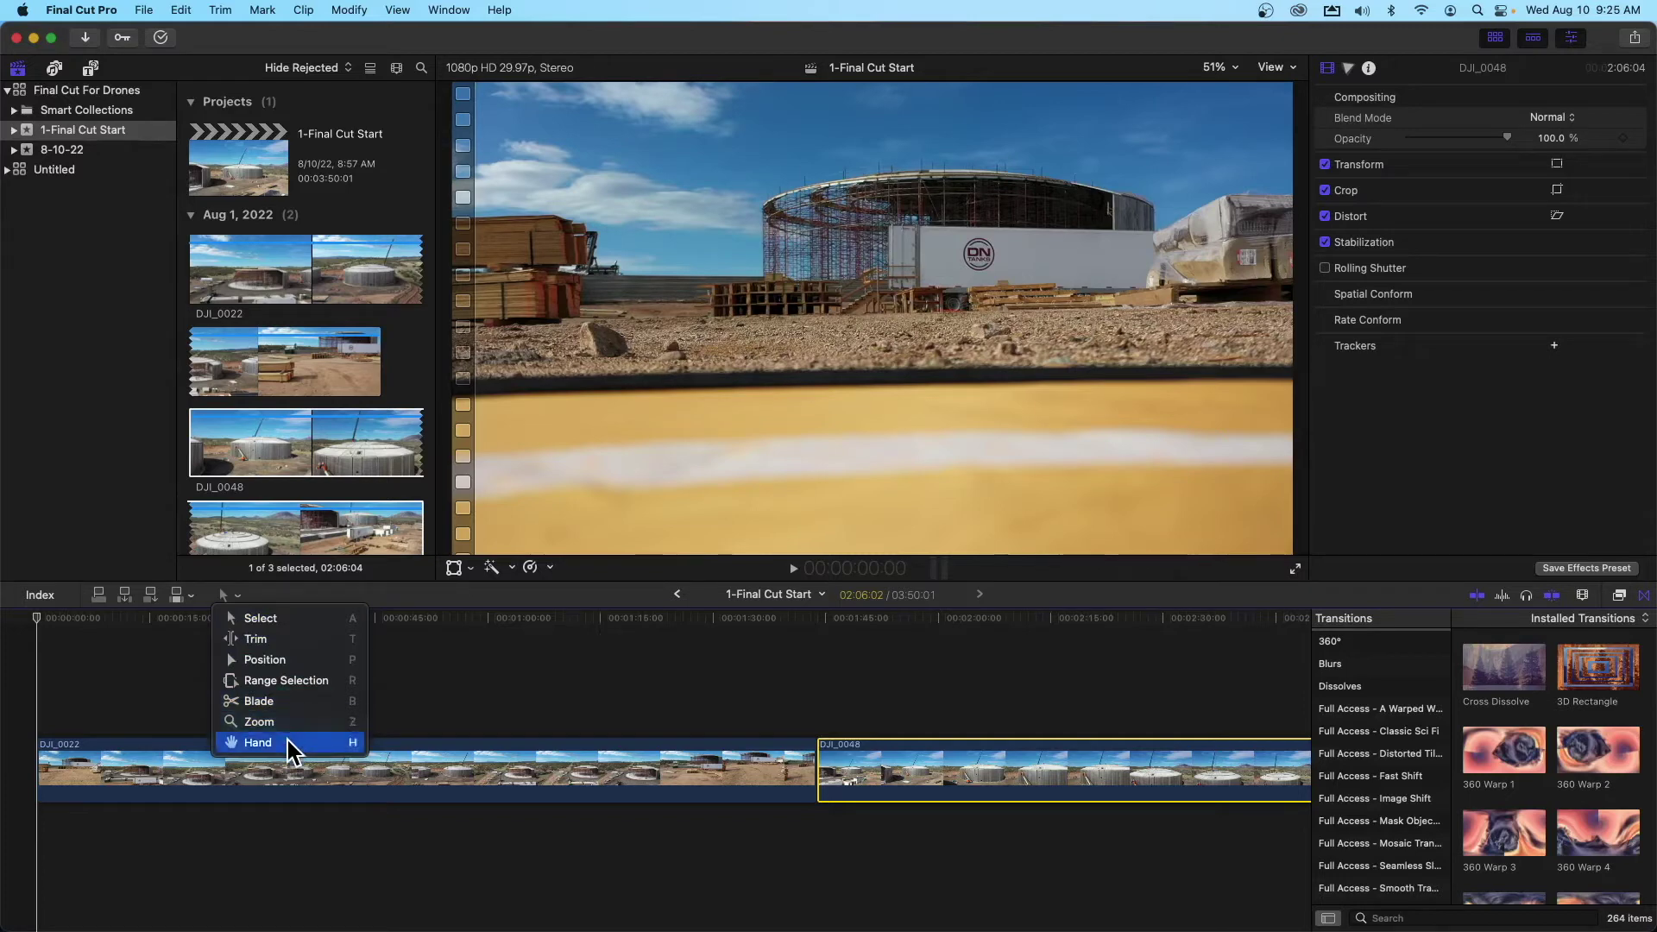
pyautogui.click(281, 618)
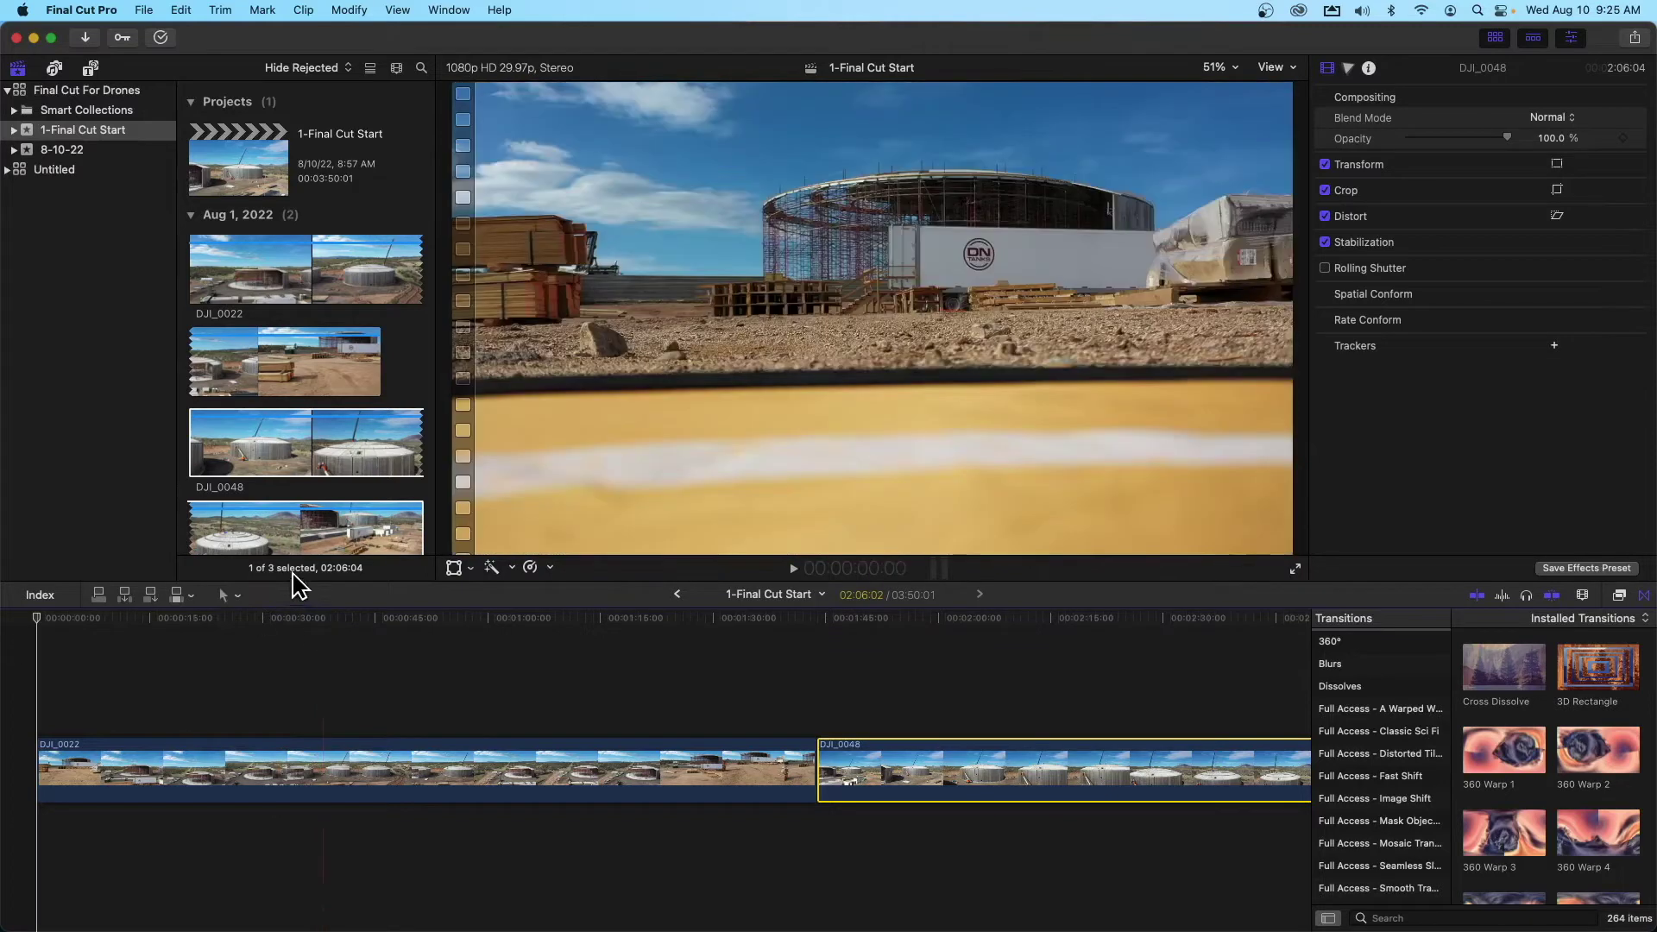
pyautogui.click(237, 596)
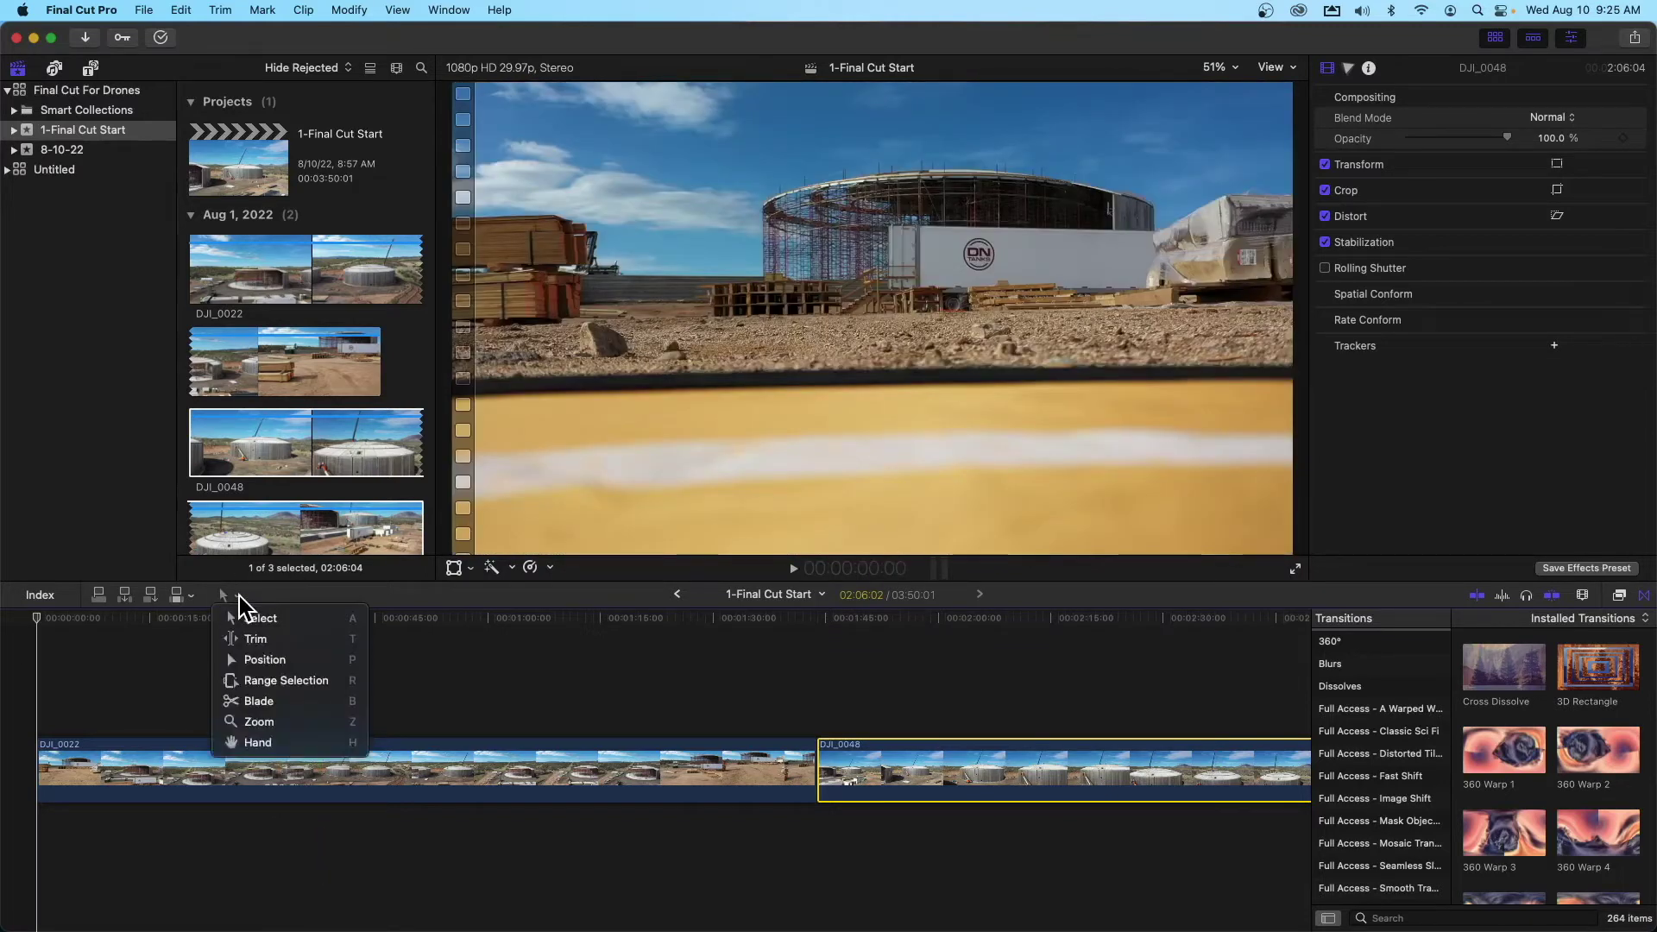
pyautogui.click(227, 613)
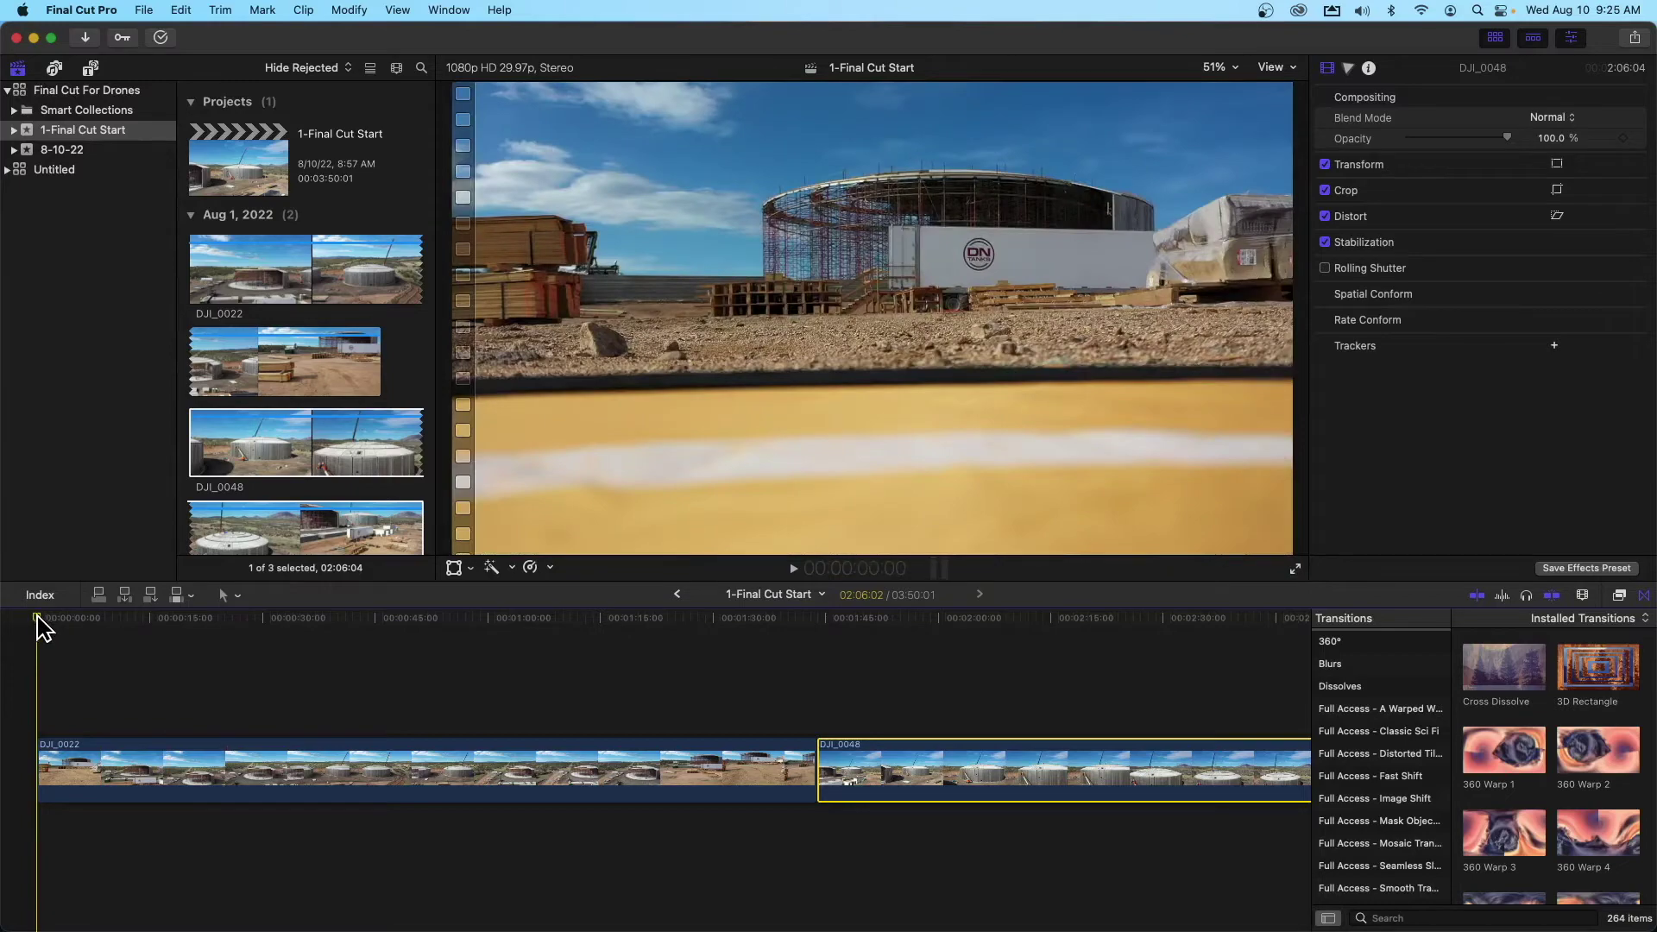
# Scrub through the opening of the timeline and select the first clip, DJI_0022
pyautogui.moveTo(48, 623); pyautogui.dragTo(132, 634)
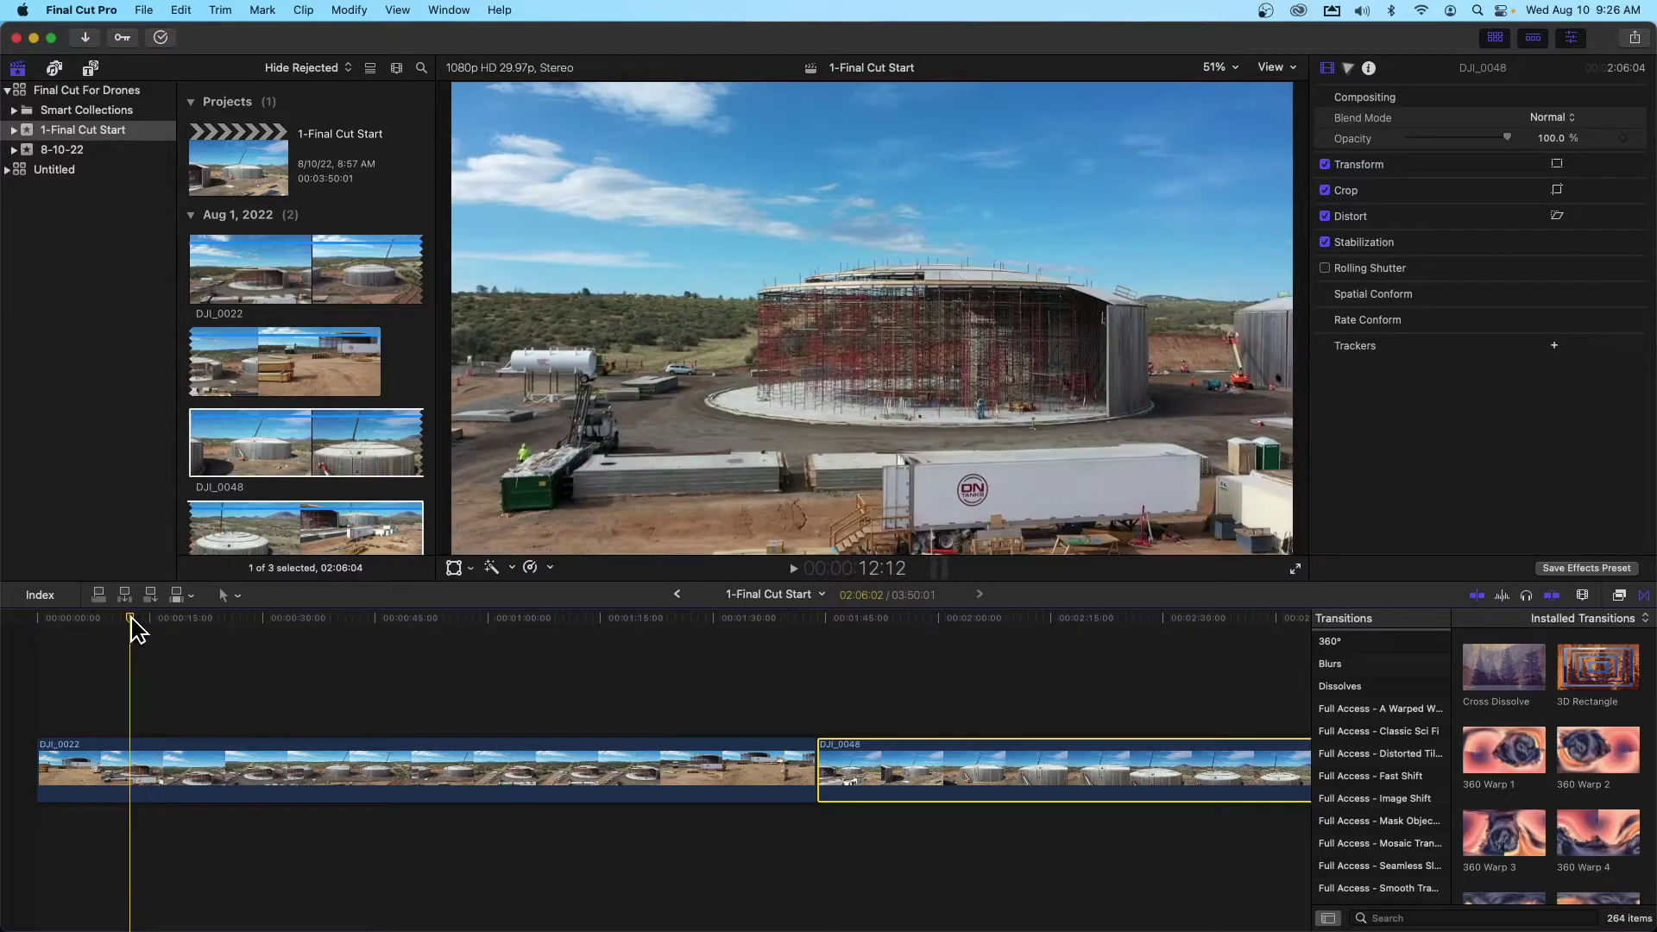
pyautogui.moveTo(132, 620); pyautogui.dragTo(233, 618)
pyautogui.click(421, 776)
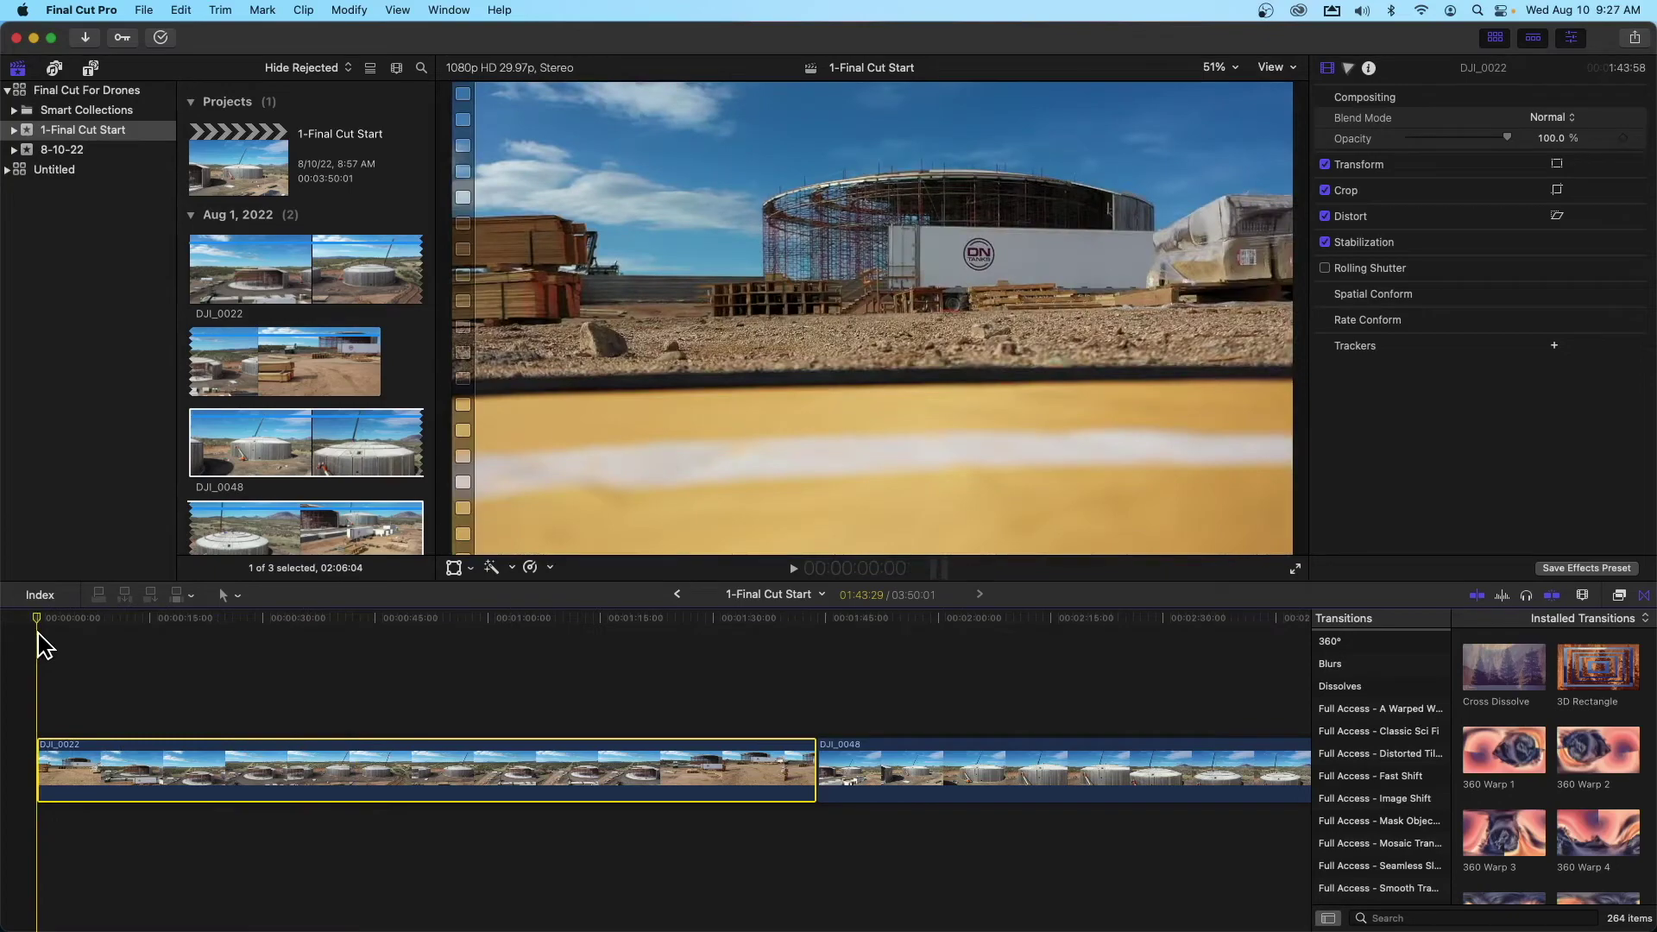
# Play the opening of DJI_0022 from the start and split the clip with the Blade tool at 9:16
pyautogui.press('space')
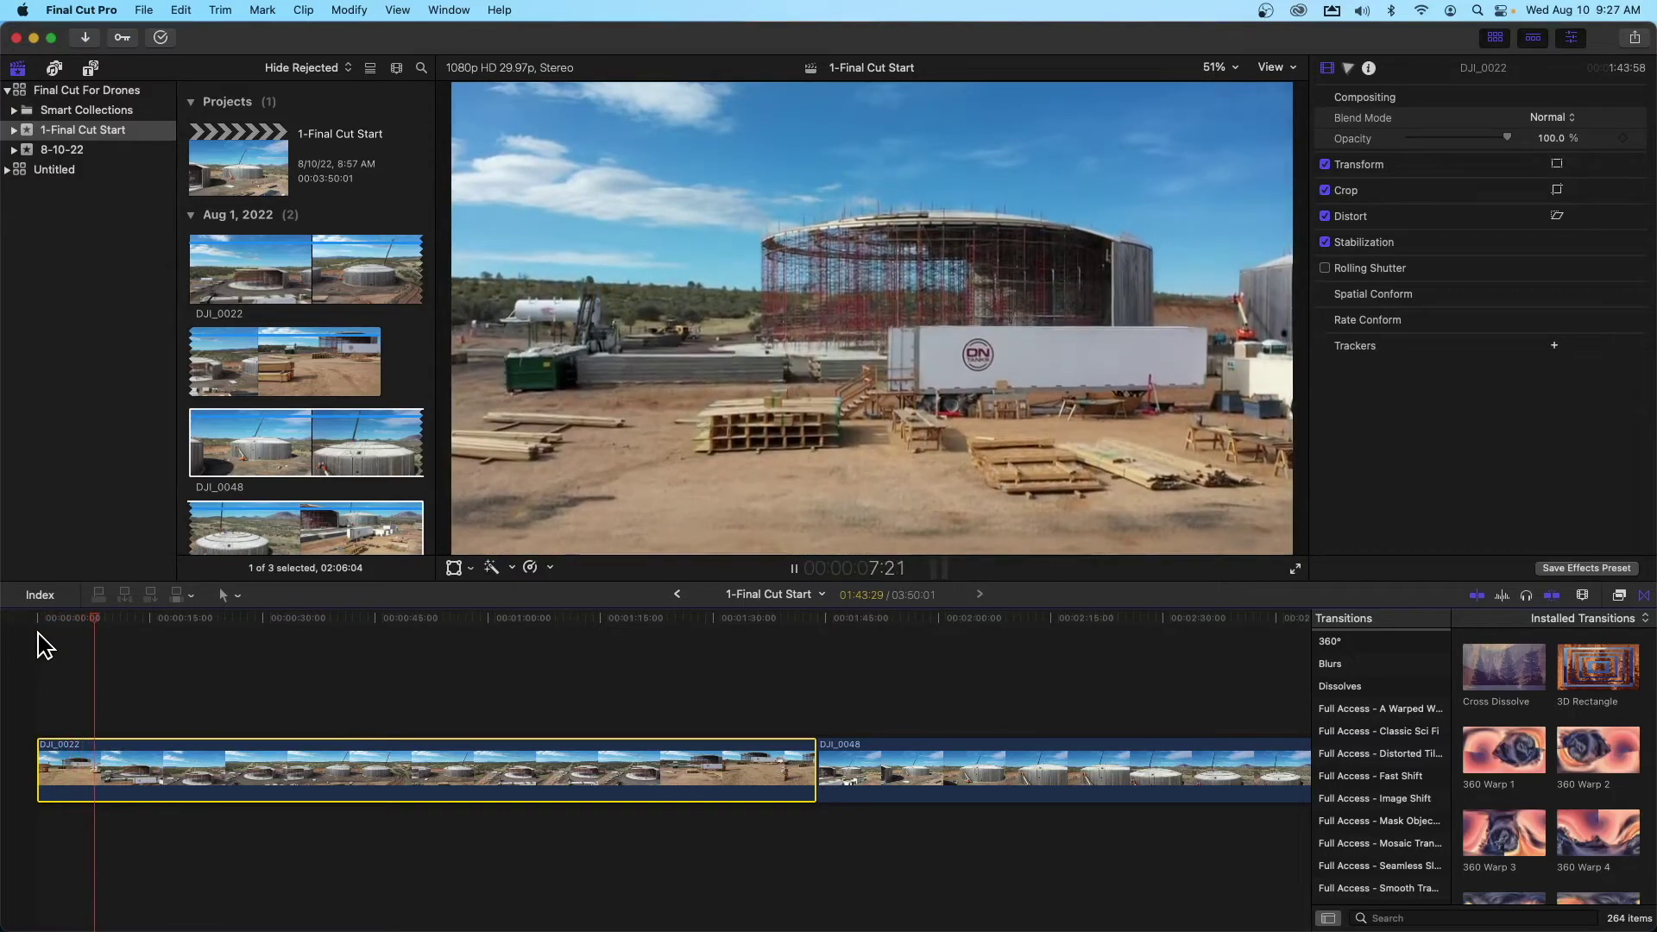
pyautogui.moveTo(130, 620)
pyautogui.mouseDown()
pyautogui.moveTo(148, 623)
pyautogui.moveTo(112, 627)
pyautogui.mouseUp()
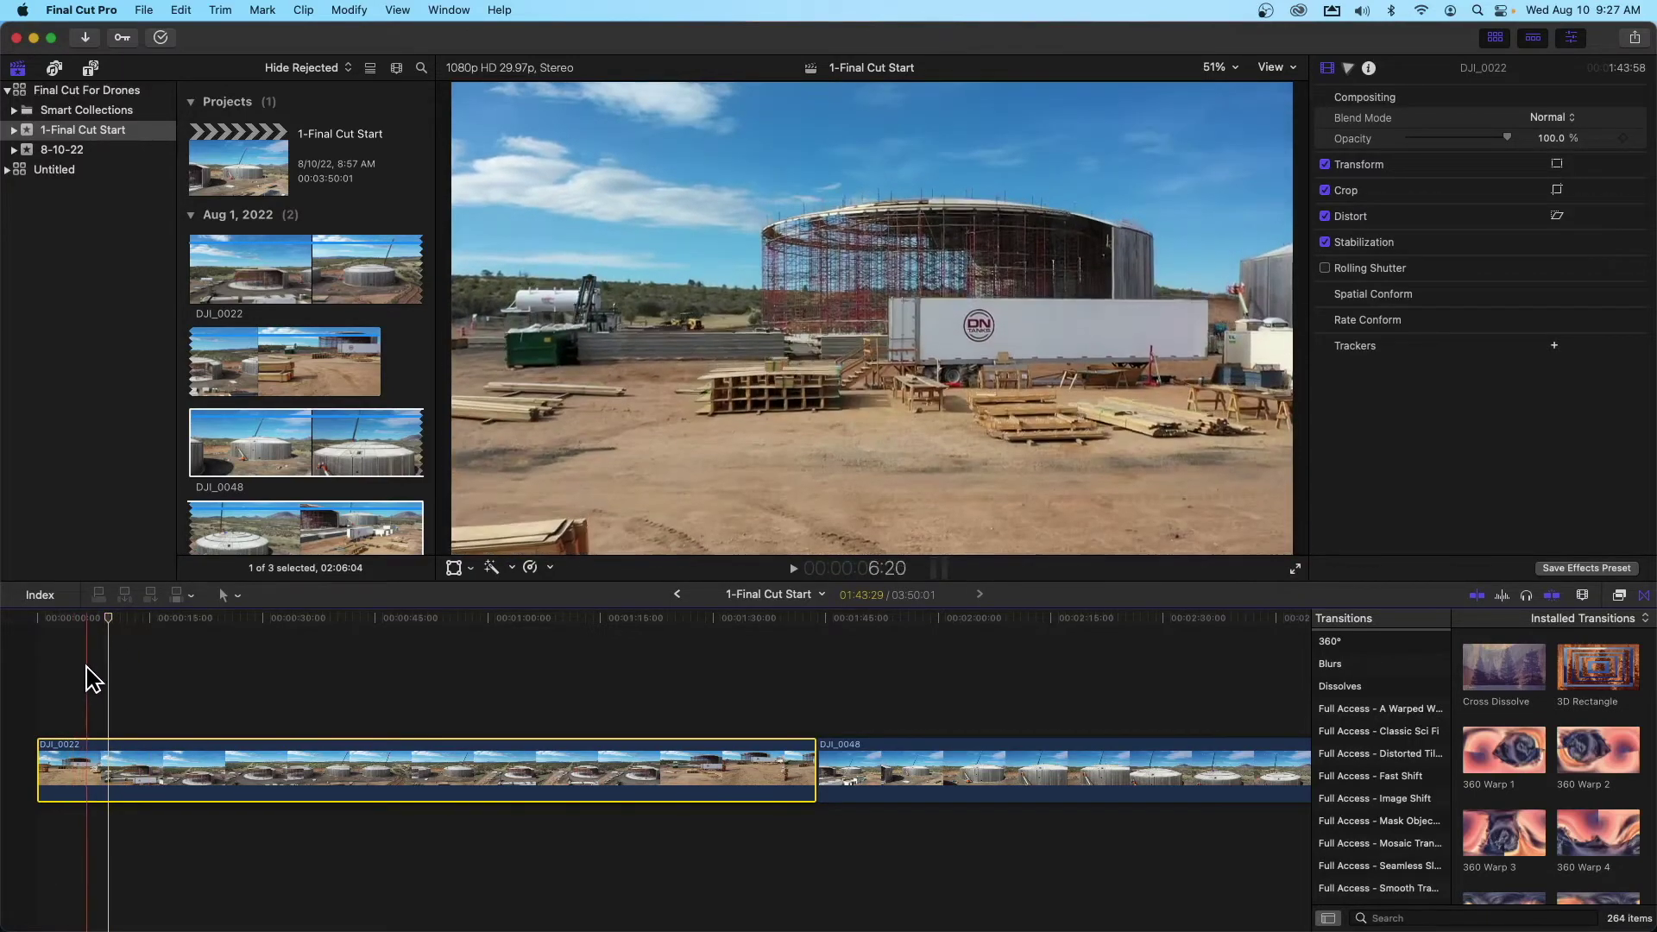
pyautogui.press('b')
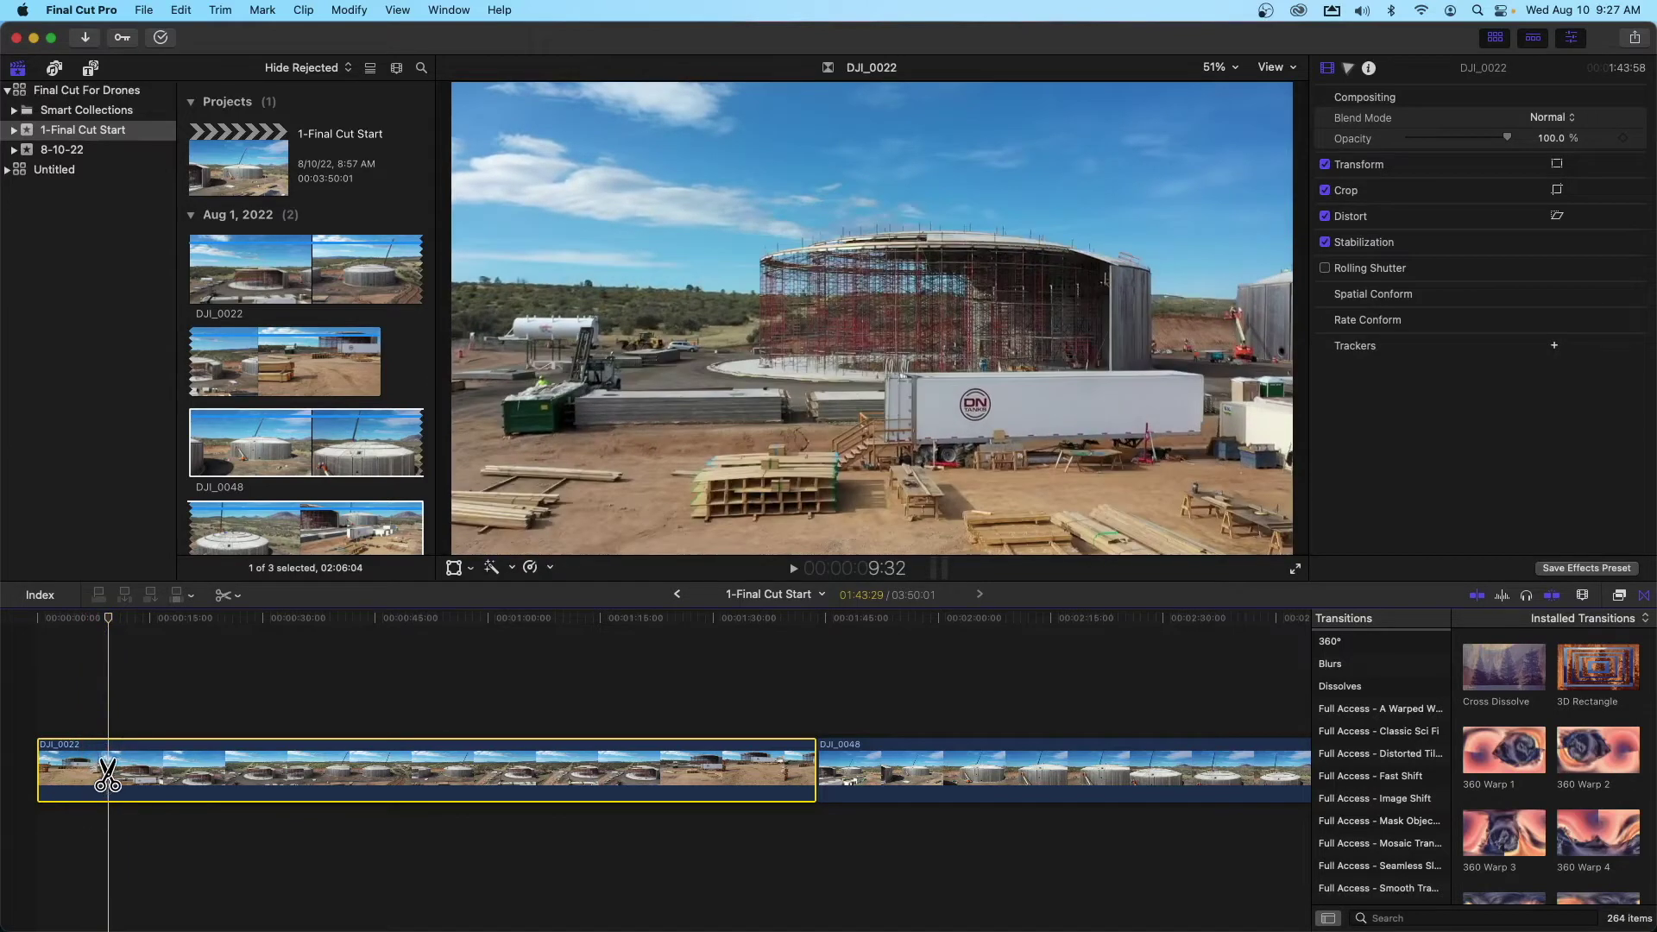
pyautogui.click(107, 775)
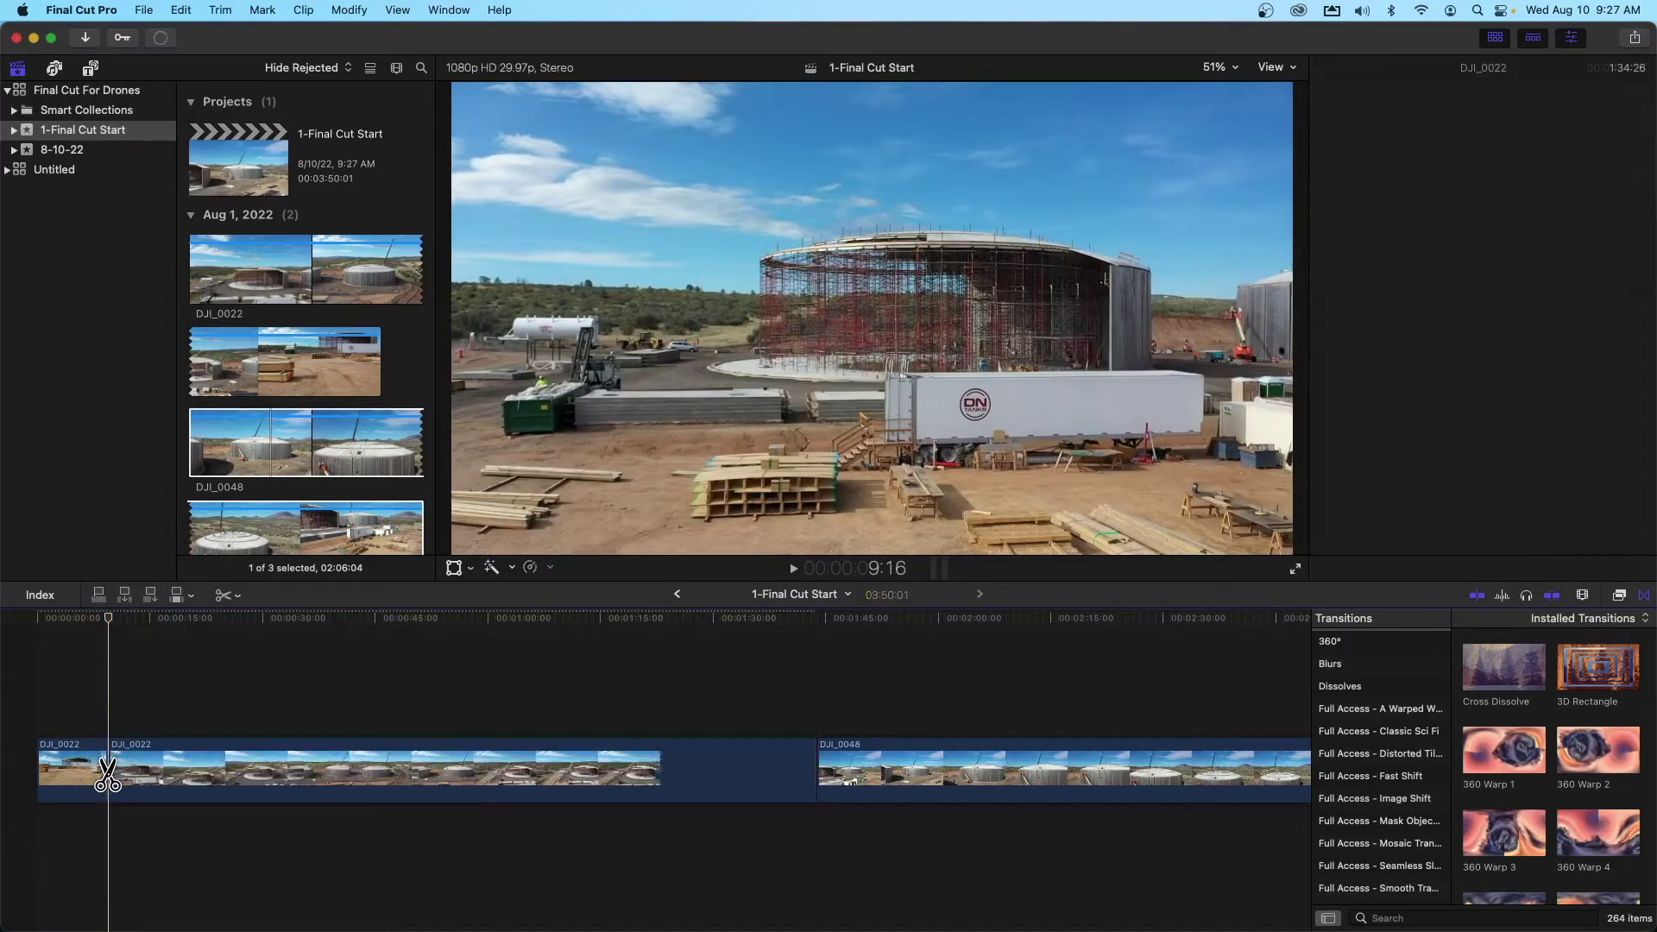
# Delete the short opening segment of DJI_0022 before the cut
pyautogui.press('a')
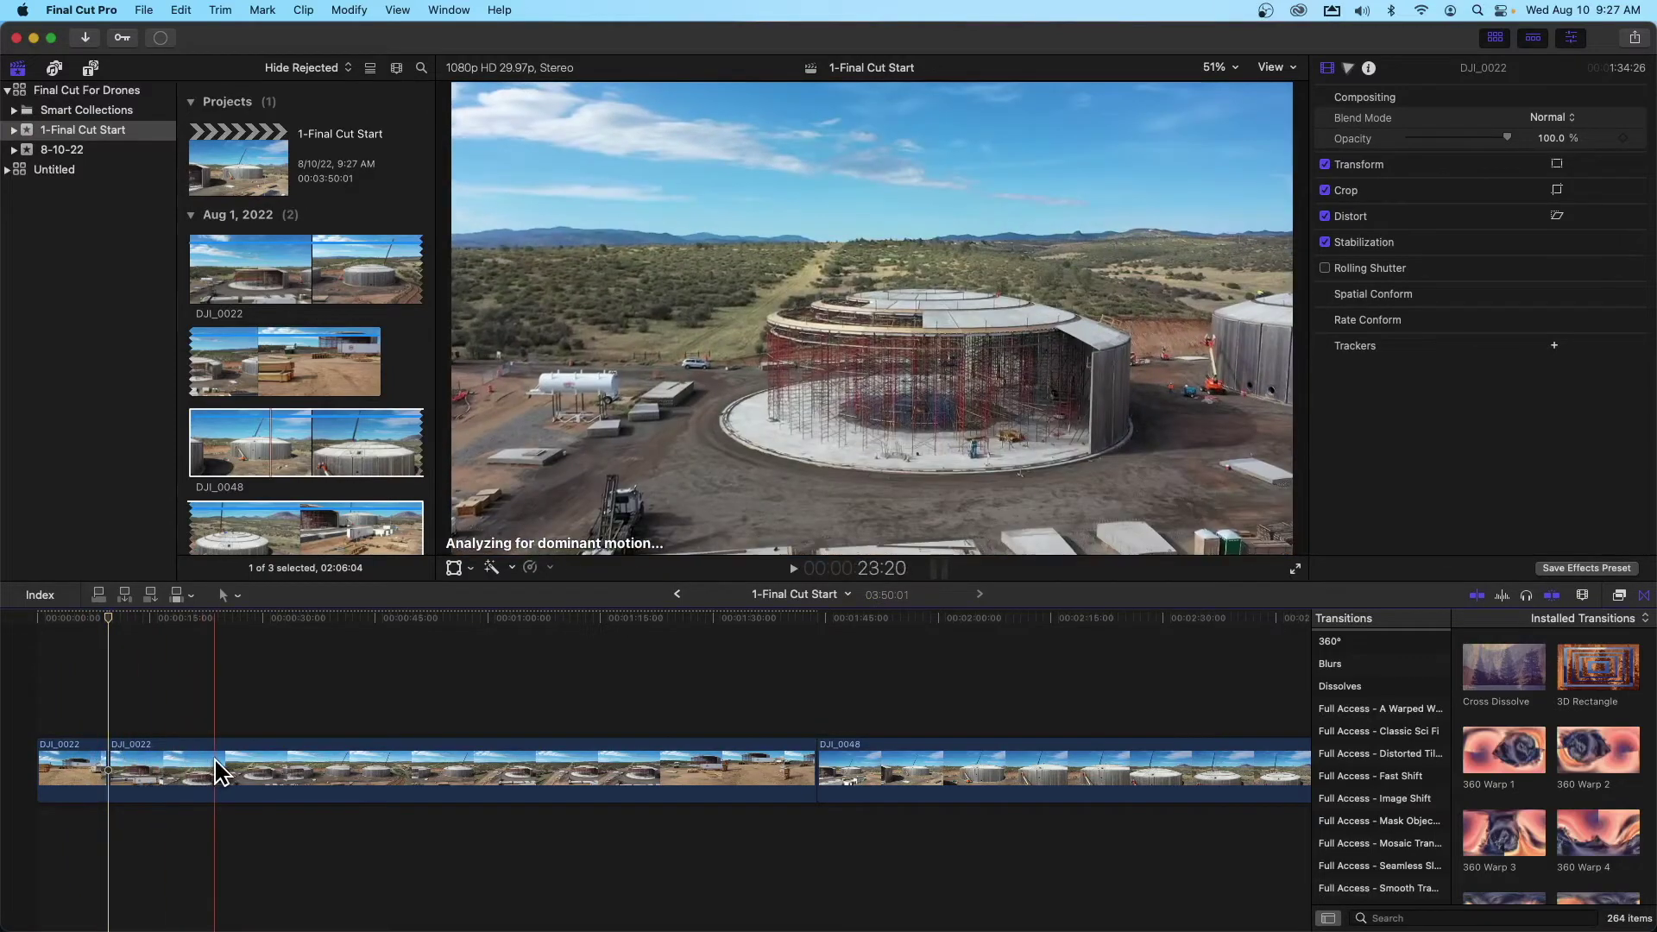
pyautogui.click(71, 763)
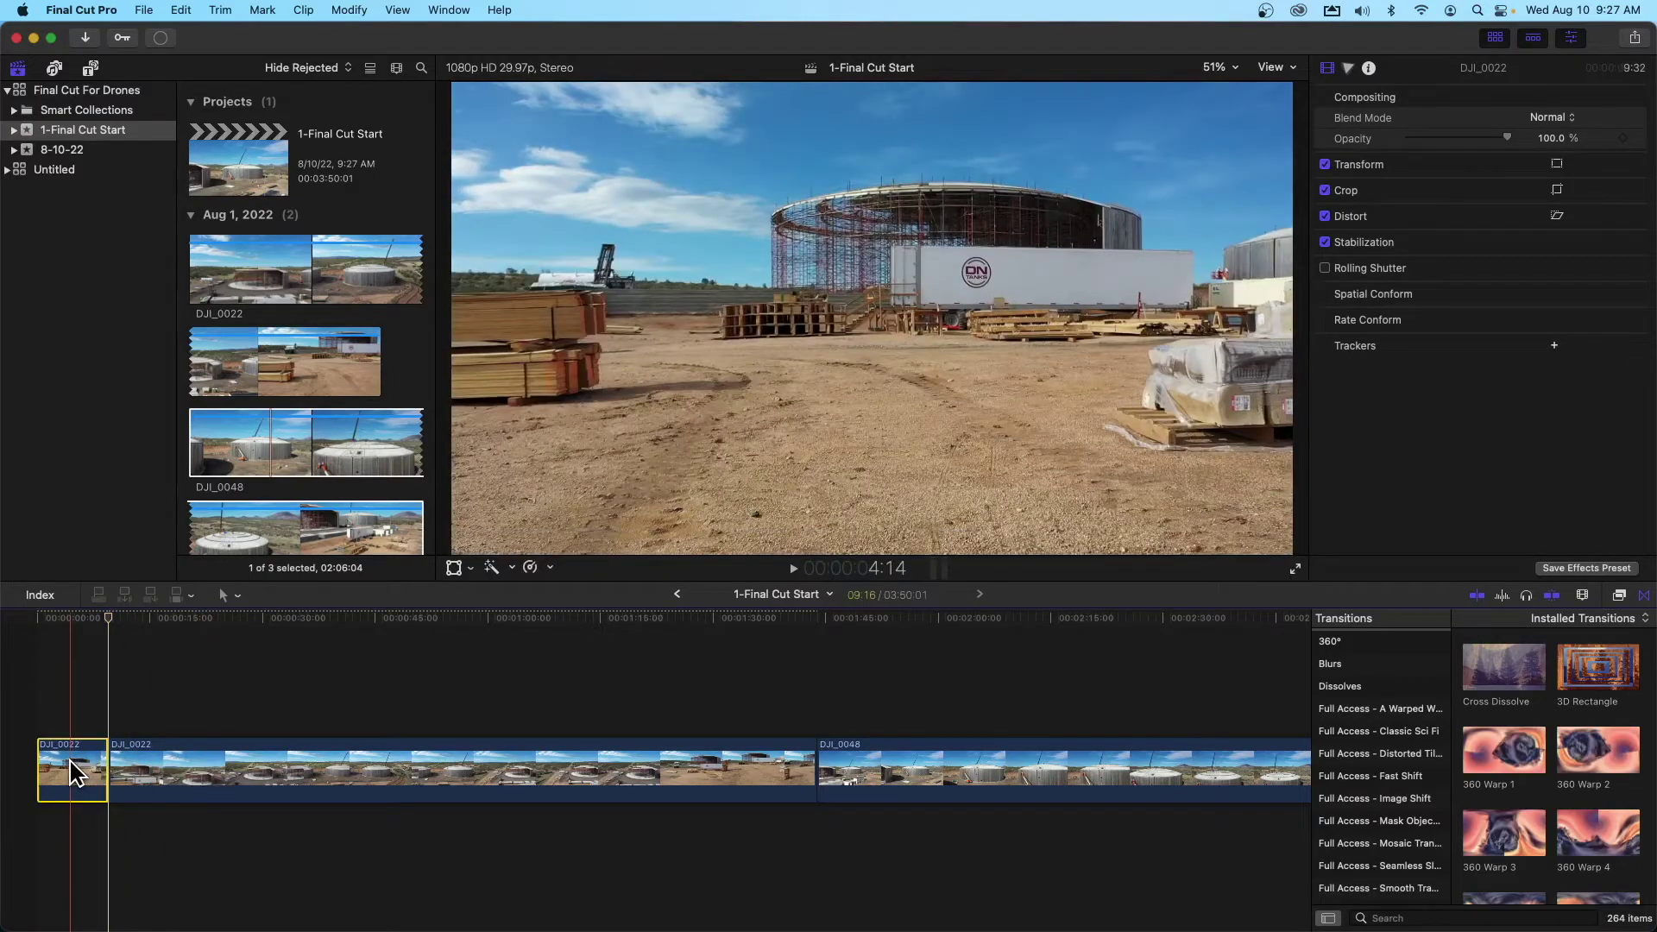
pyautogui.press('Delete')
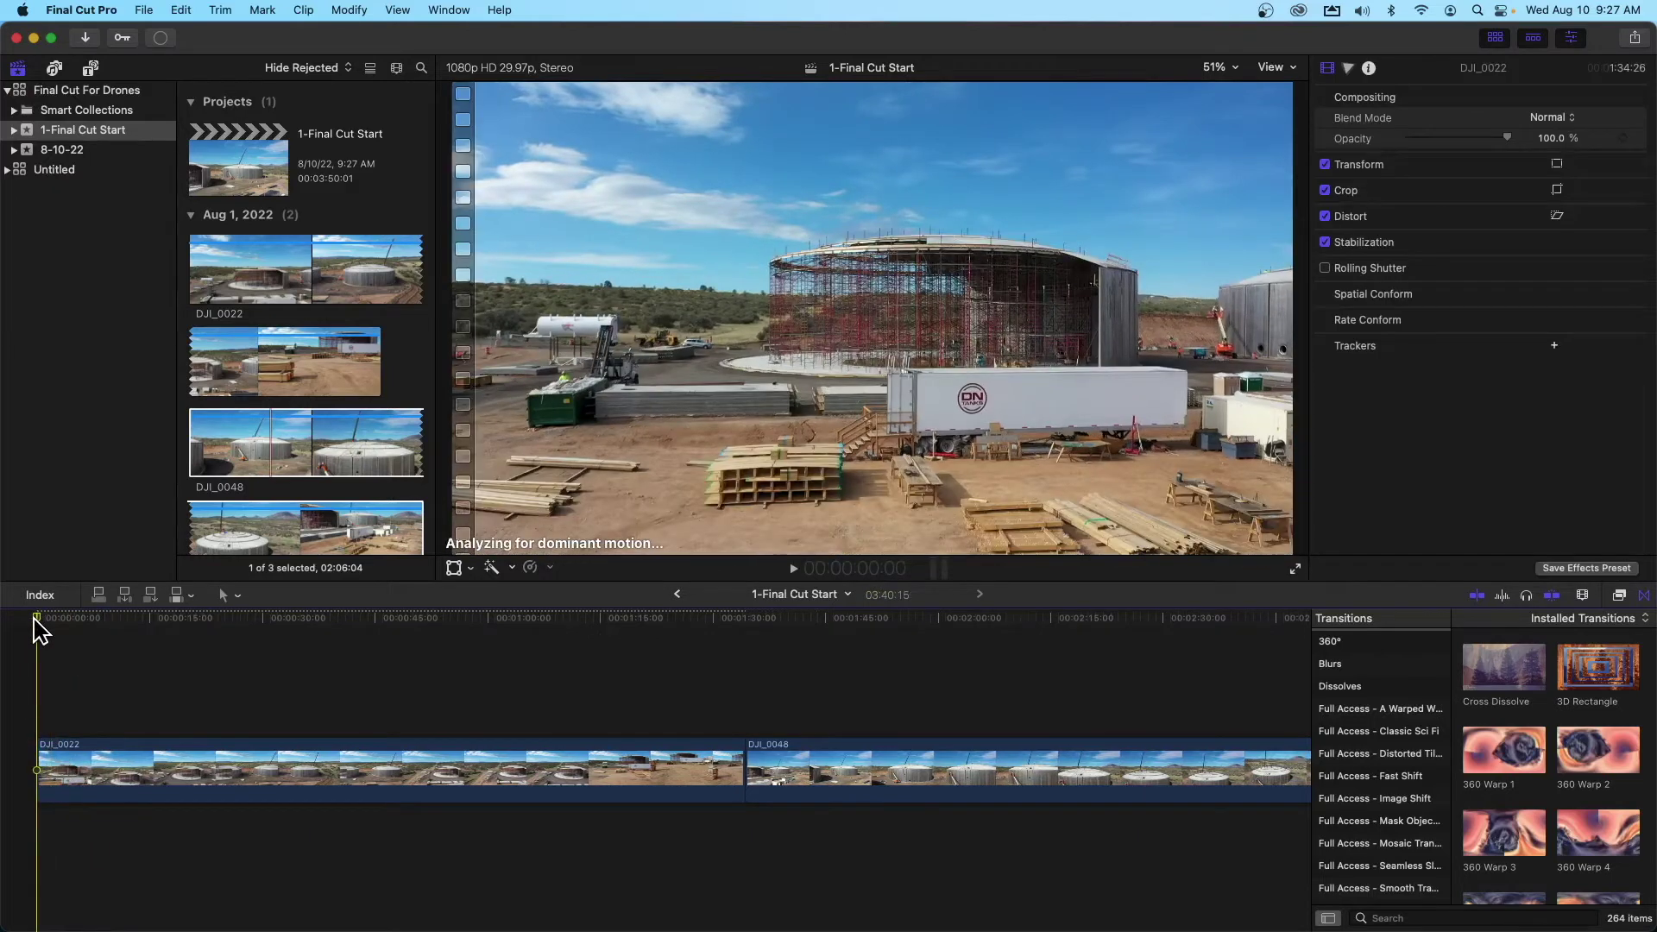
# Play the trimmed DJI_0022 from its start, split it with the Blade tool at 8:17, and return to the Select tool
pyautogui.press('space')
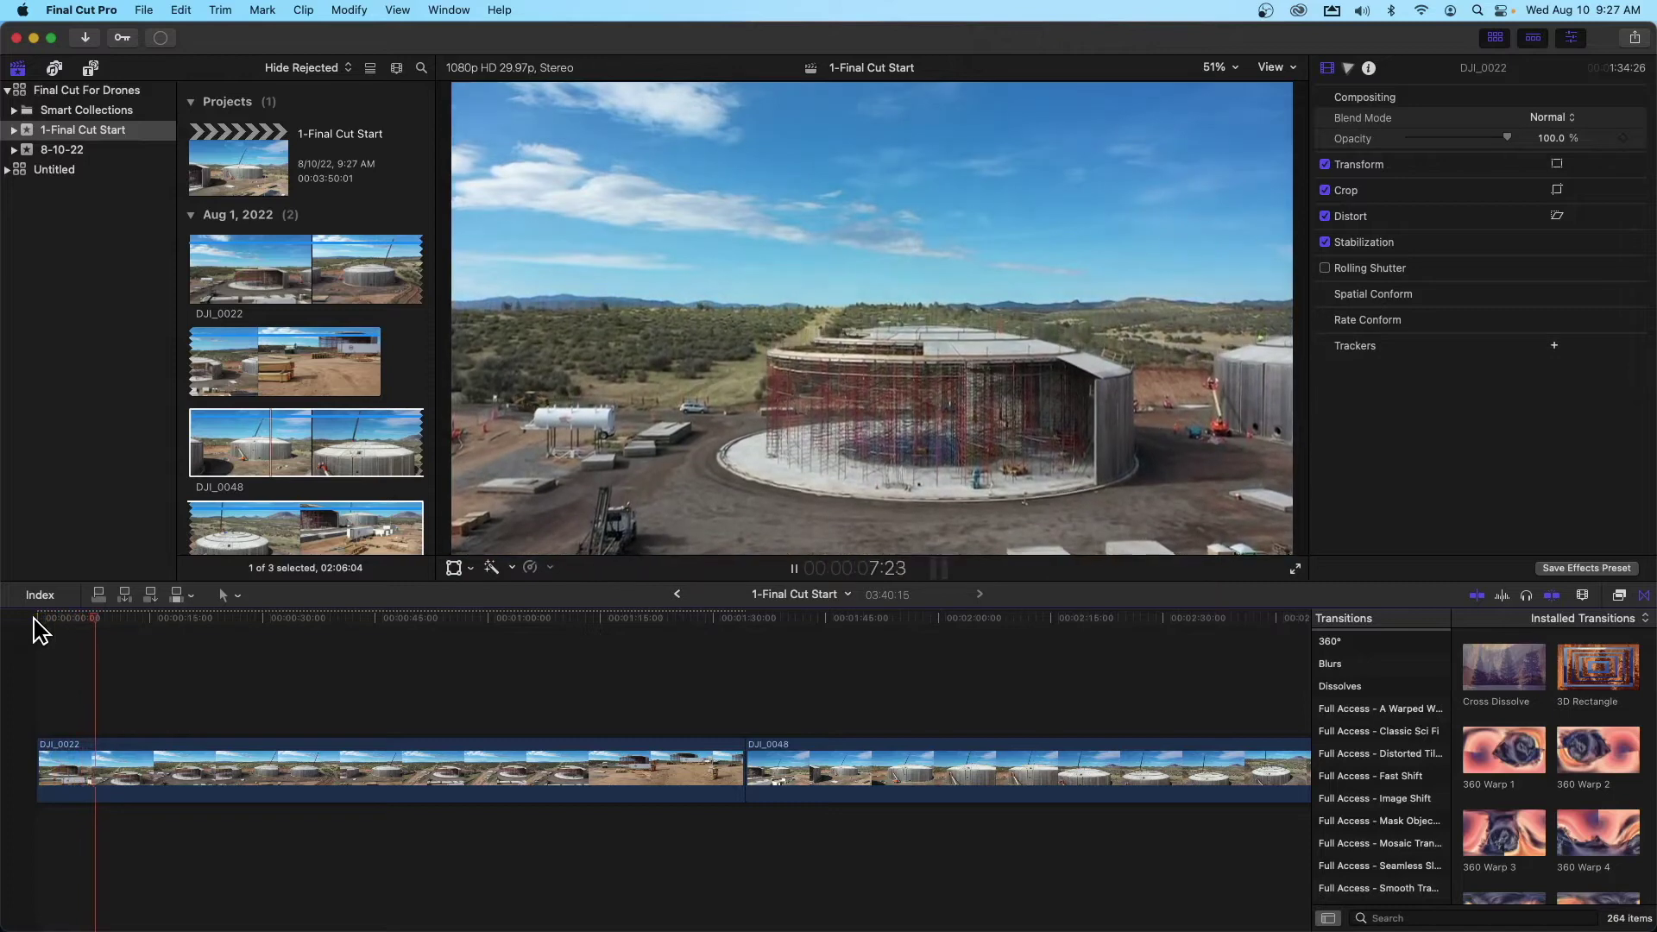
pyautogui.press('space')
pyautogui.press('b')
pyautogui.click(100, 759)
pyautogui.press('a')
pyautogui.click(117, 759)
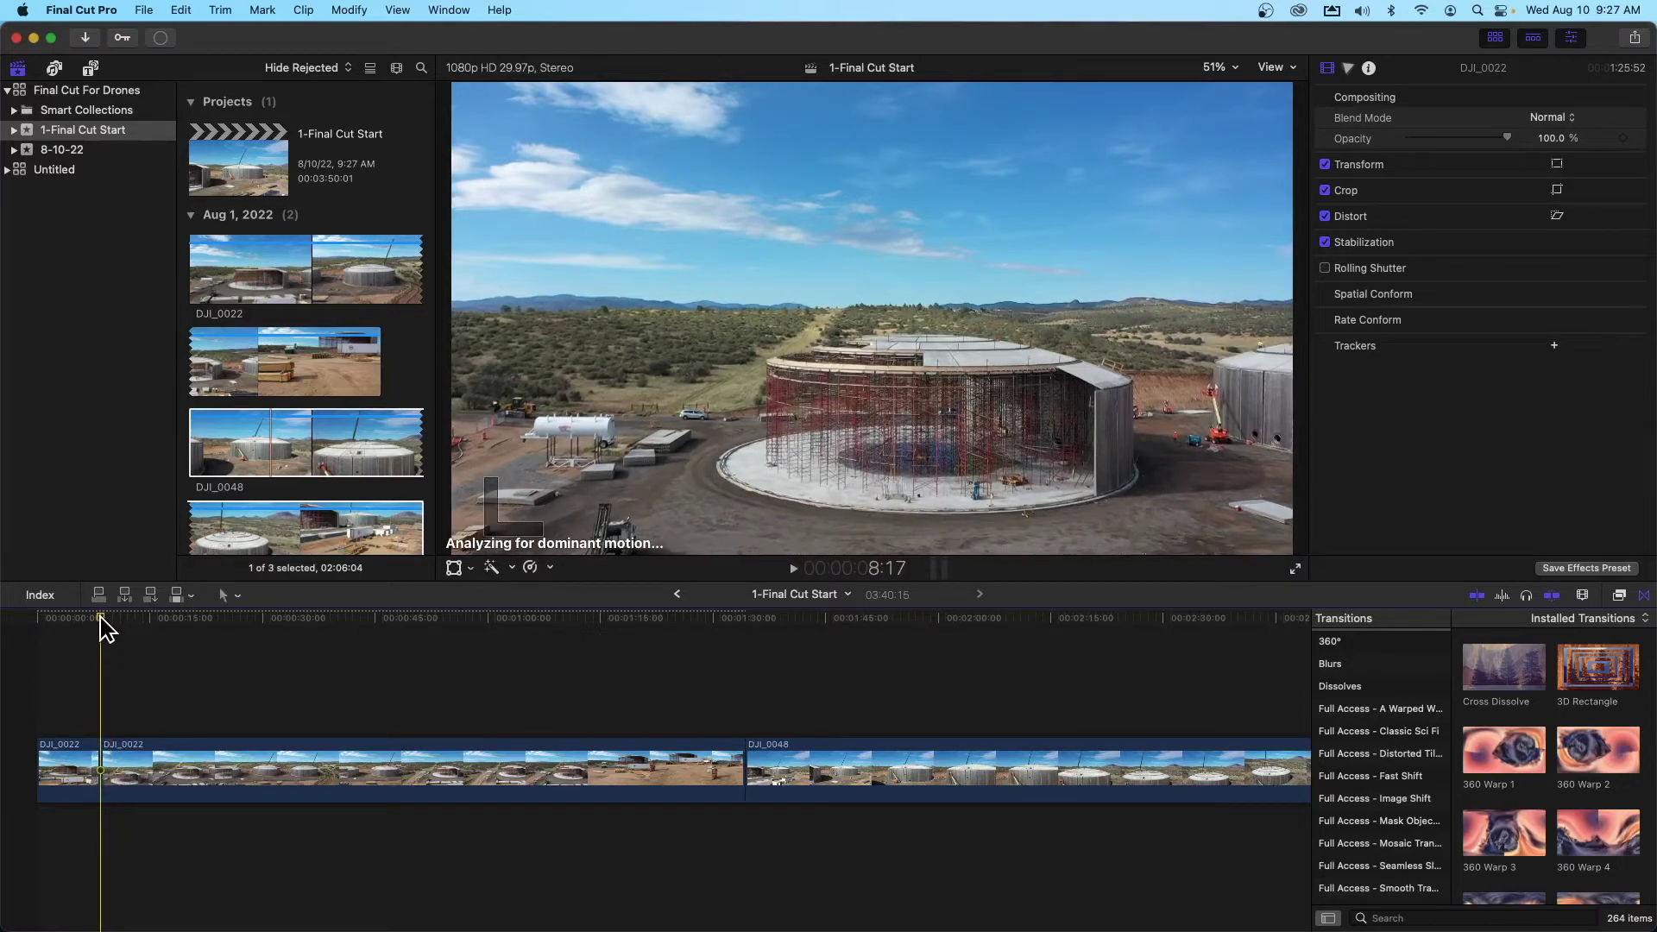
# Review the footage following the 8:17 cut and split the second DJI_0022 segment at 24:11
pyautogui.moveTo(100, 617)
pyautogui.mouseDown()
pyautogui.moveTo(147, 621)
pyautogui.moveTo(105, 620)
pyautogui.mouseUp()
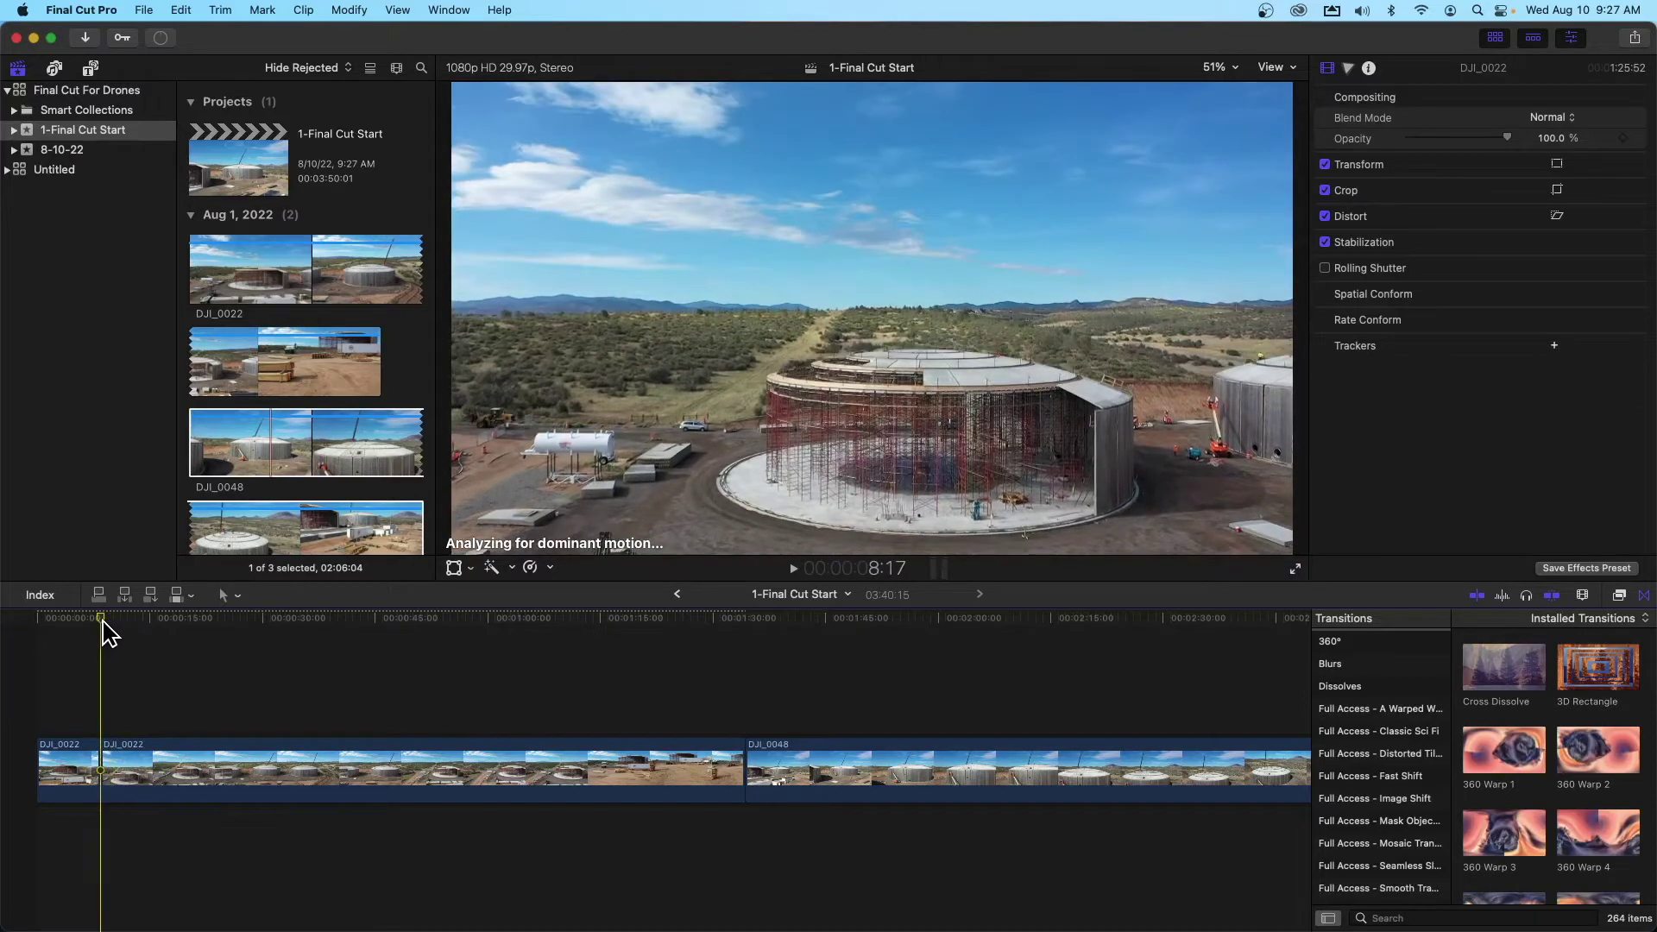
pyautogui.press('space')
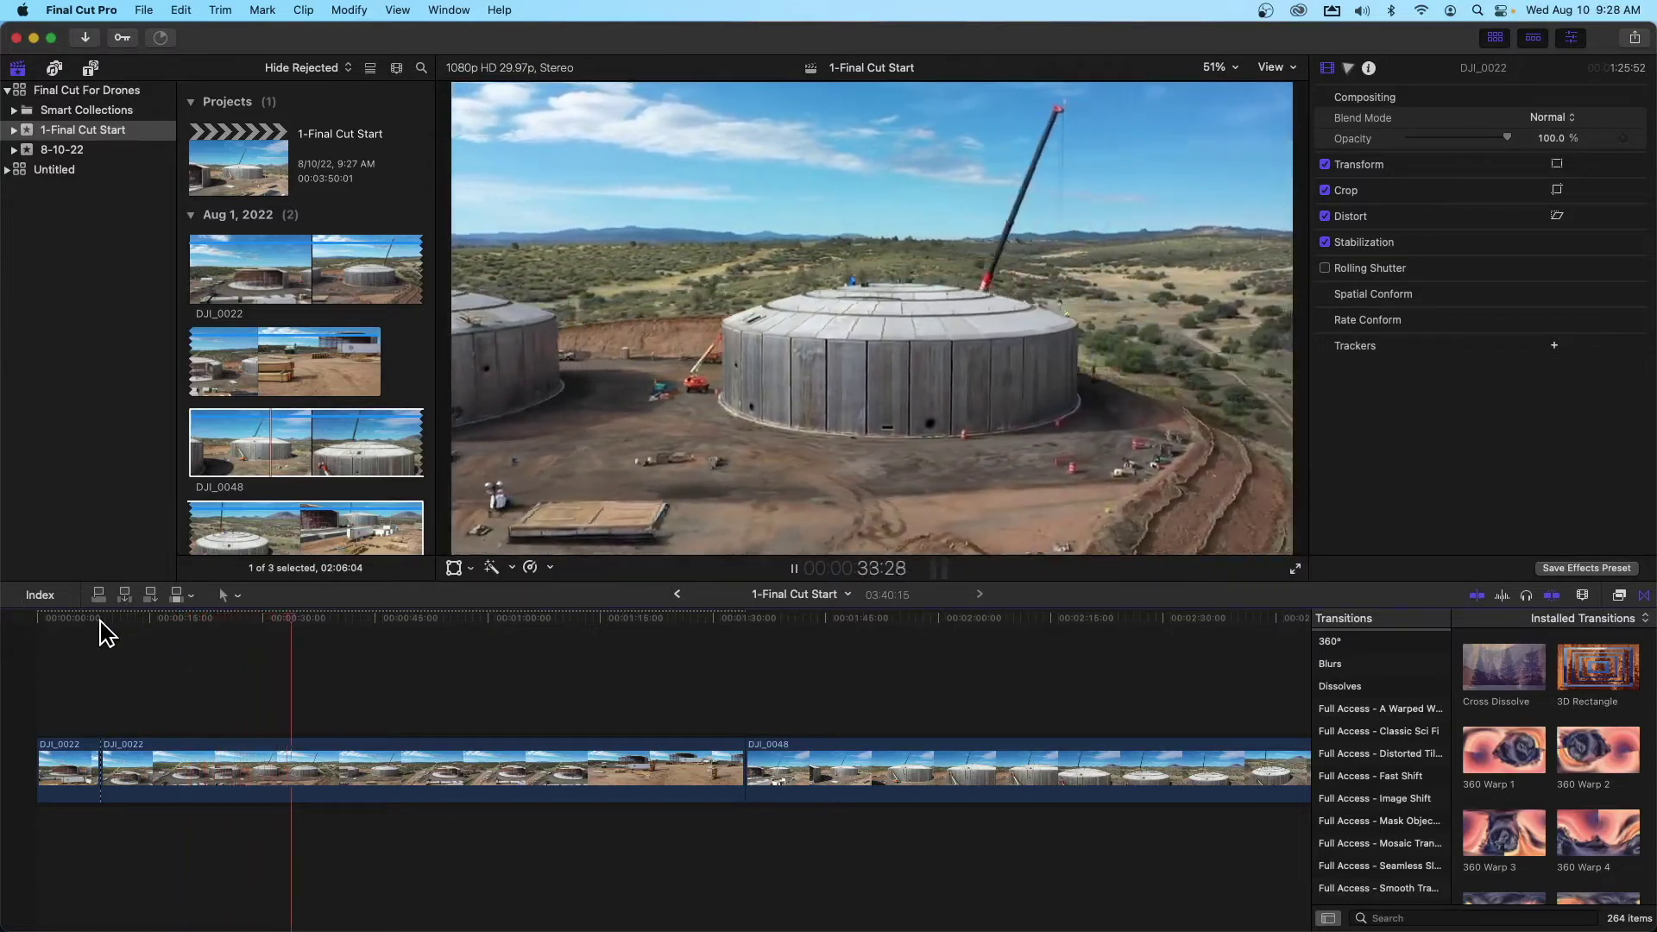
pyautogui.press('space')
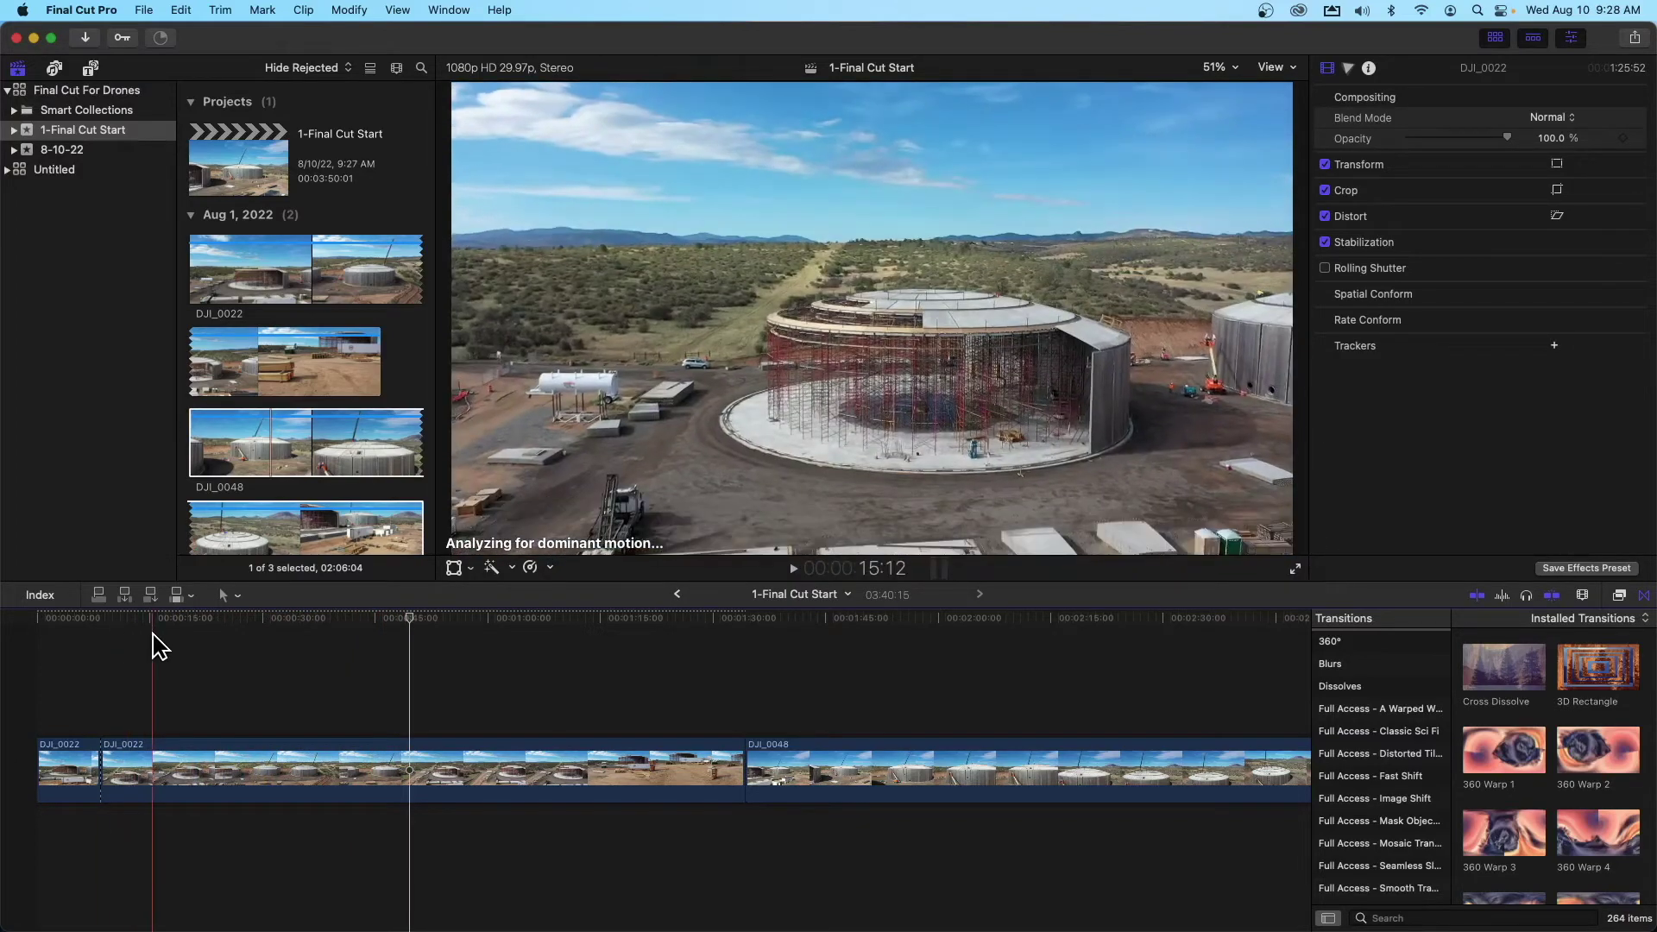
pyautogui.moveTo(415, 620); pyautogui.dragTo(103, 657)
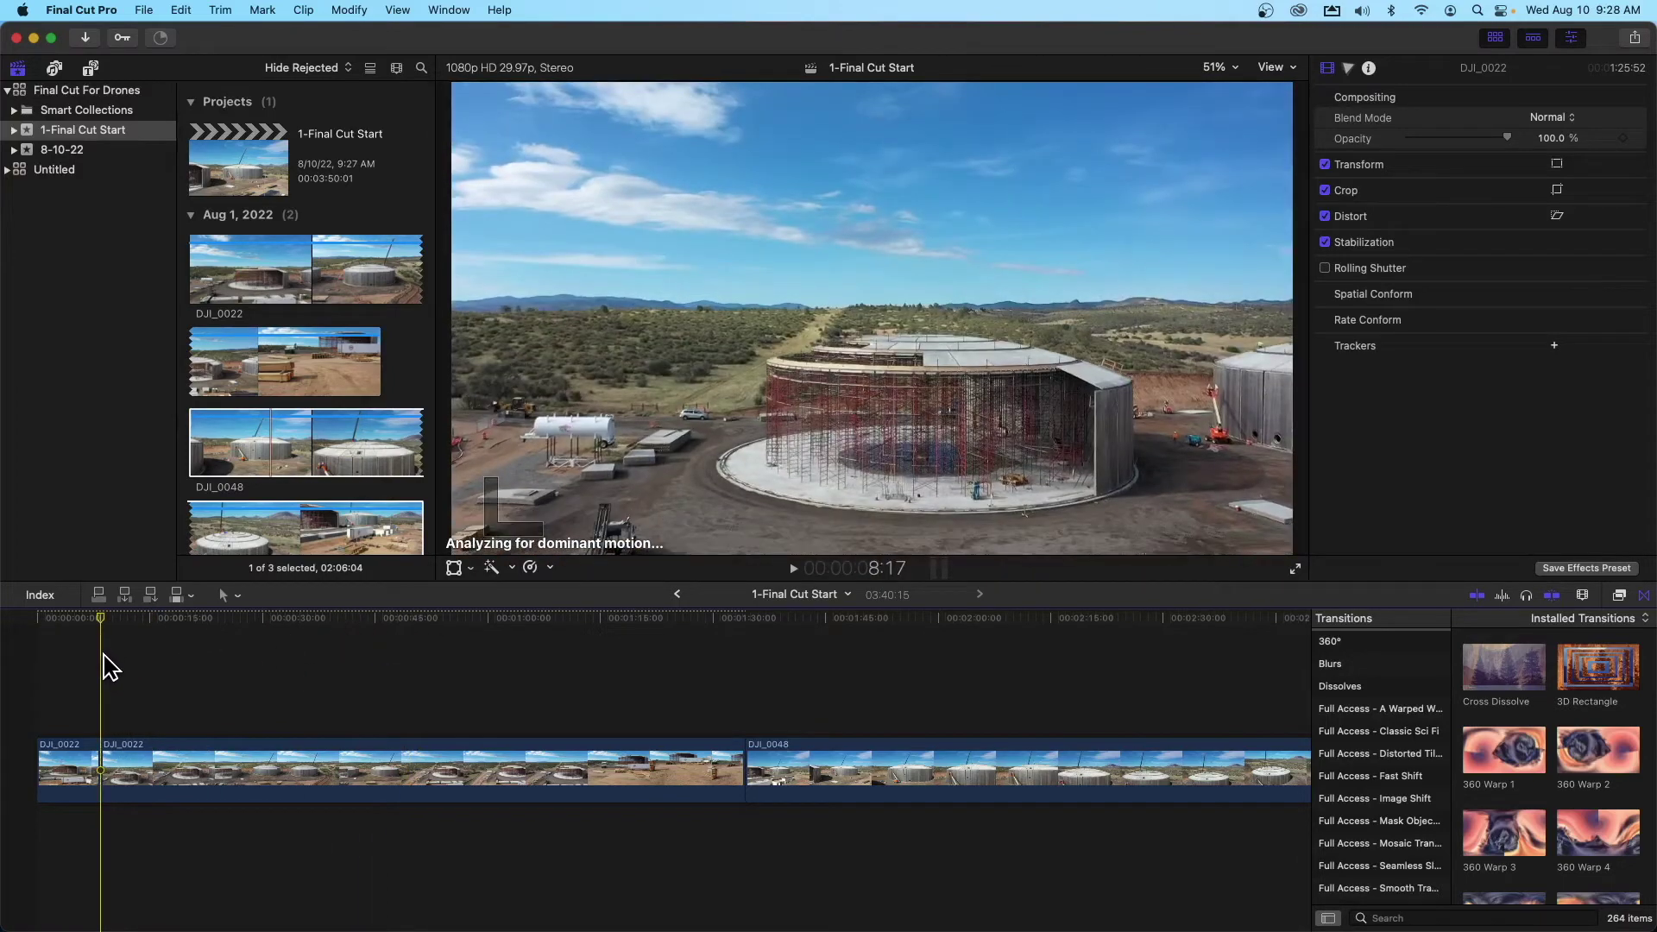
pyautogui.press('space')
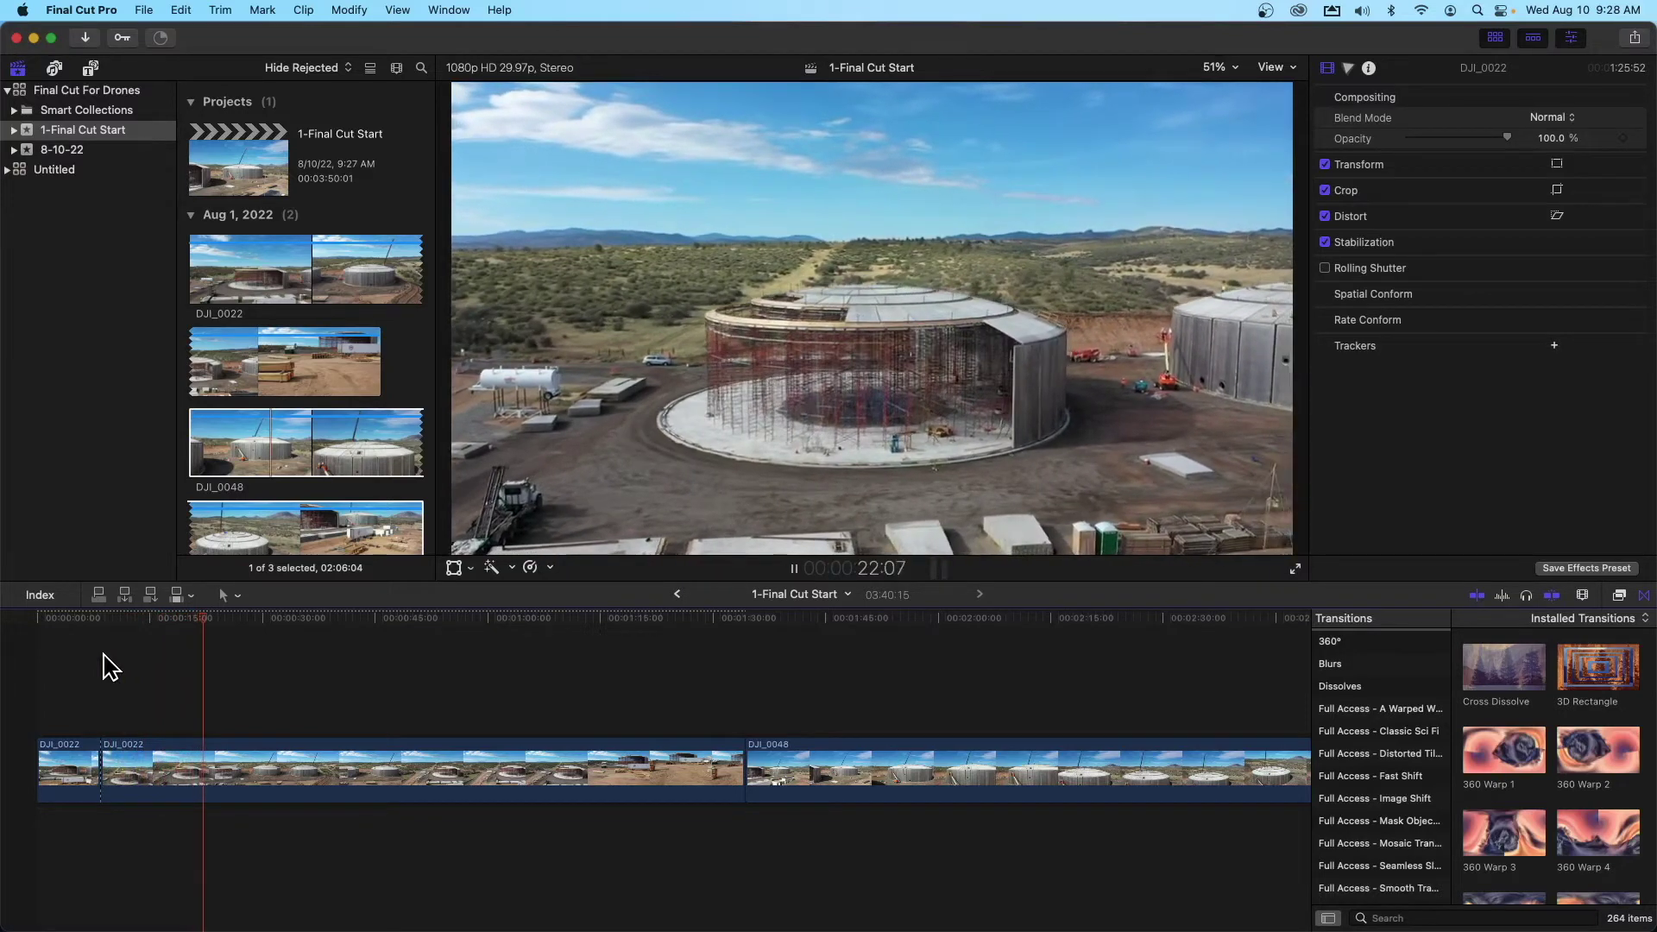
pyautogui.press('space')
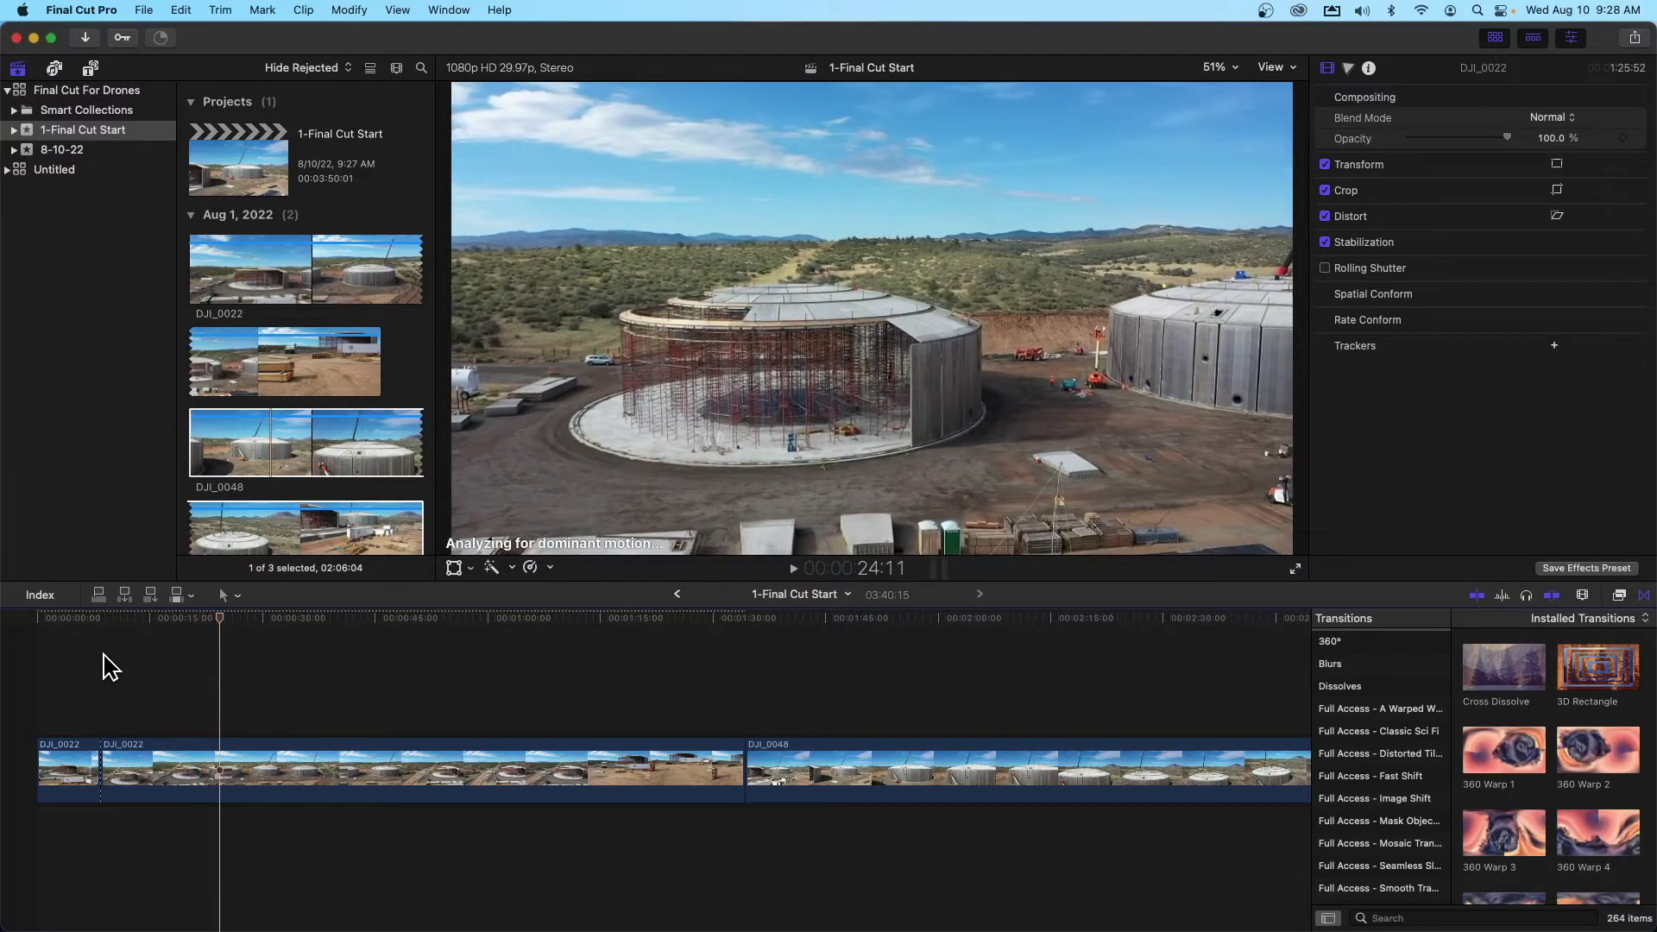
pyautogui.press('super+b')
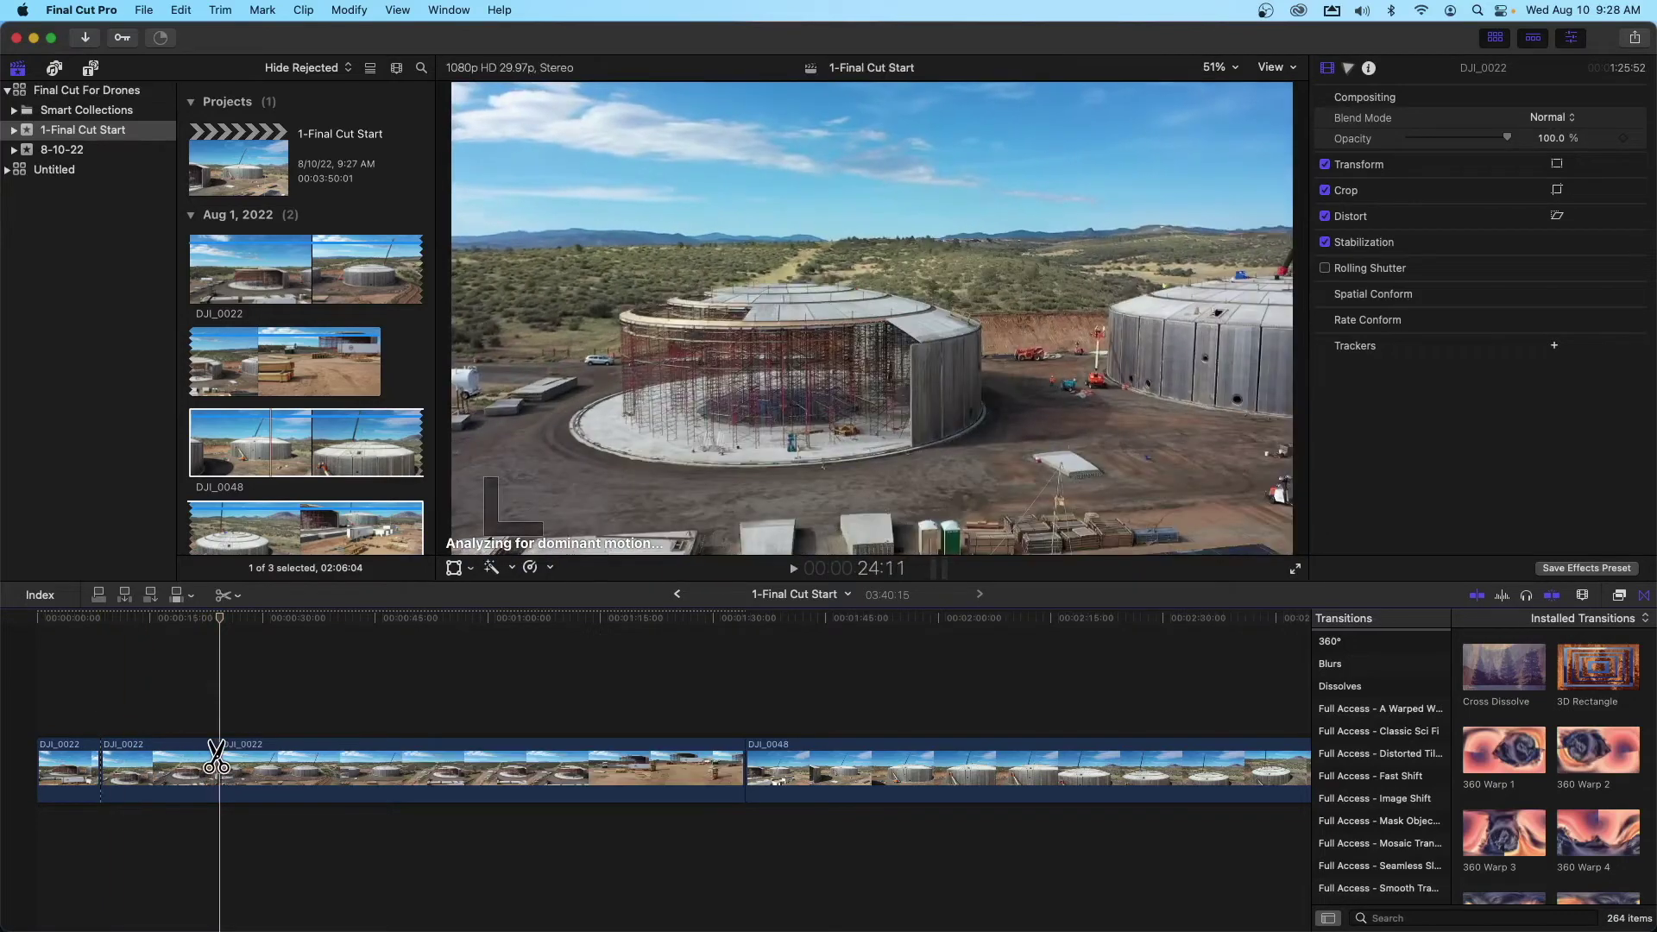
# Delete the DJI_0022 segment between 8:17 and 24:11, and split the remaining DJI_0022 footage with the Blade tool at 19:00
pyautogui.press('Delete')
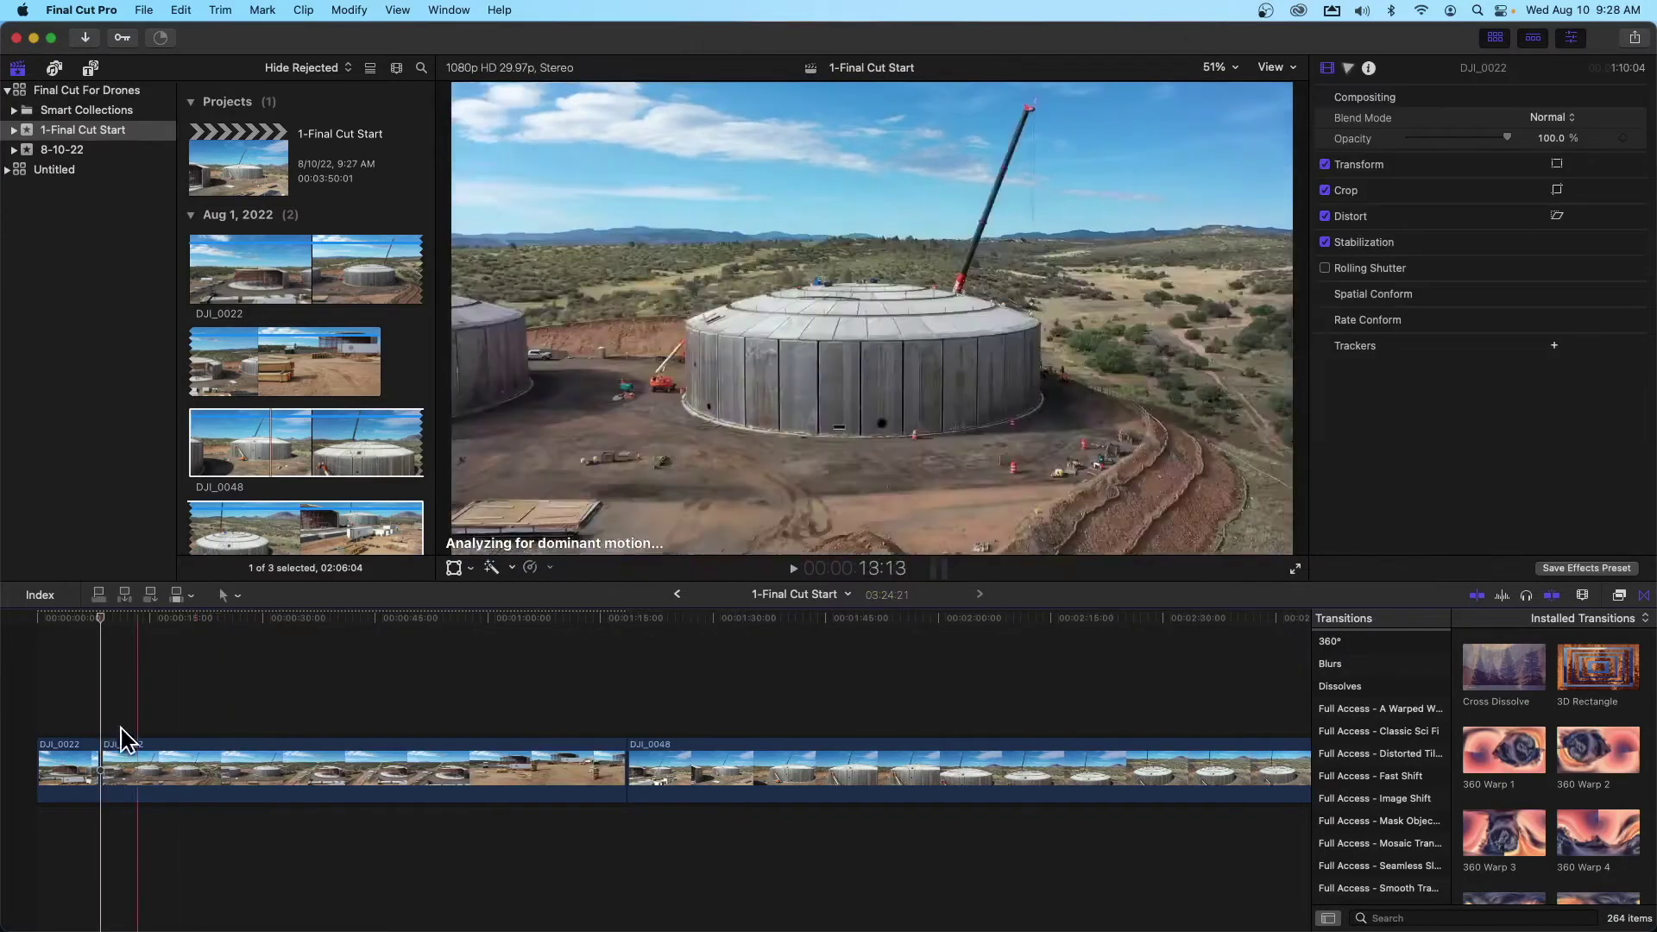
pyautogui.press('space')
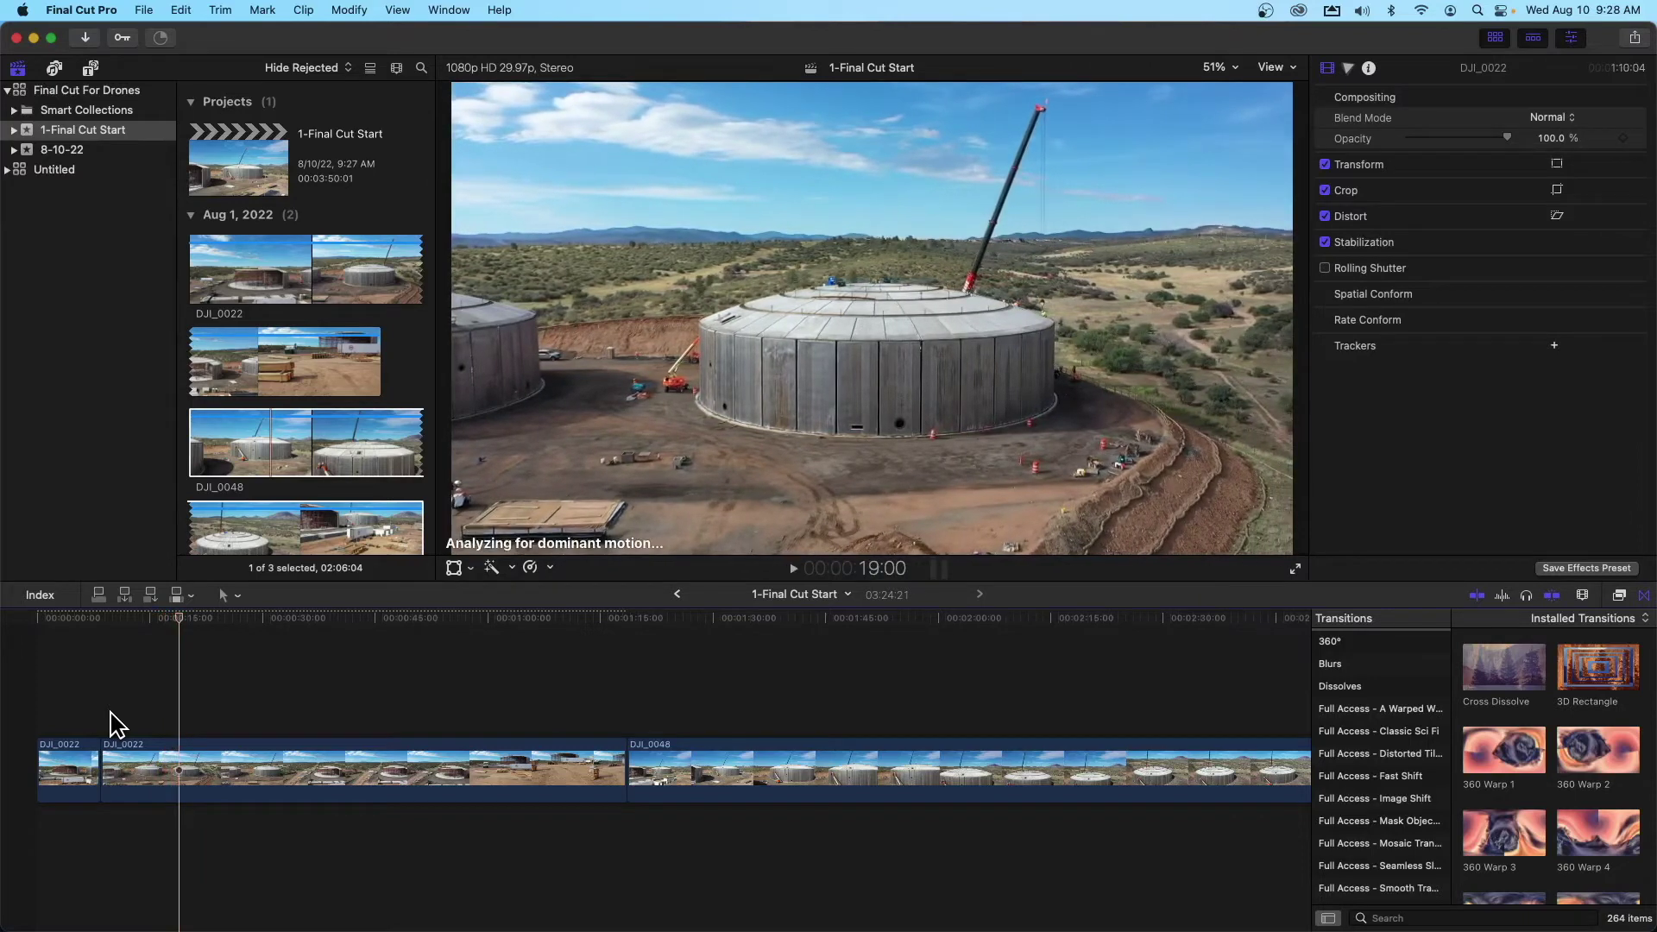
pyautogui.click(132, 743)
pyautogui.press('b')
pyautogui.click(177, 760)
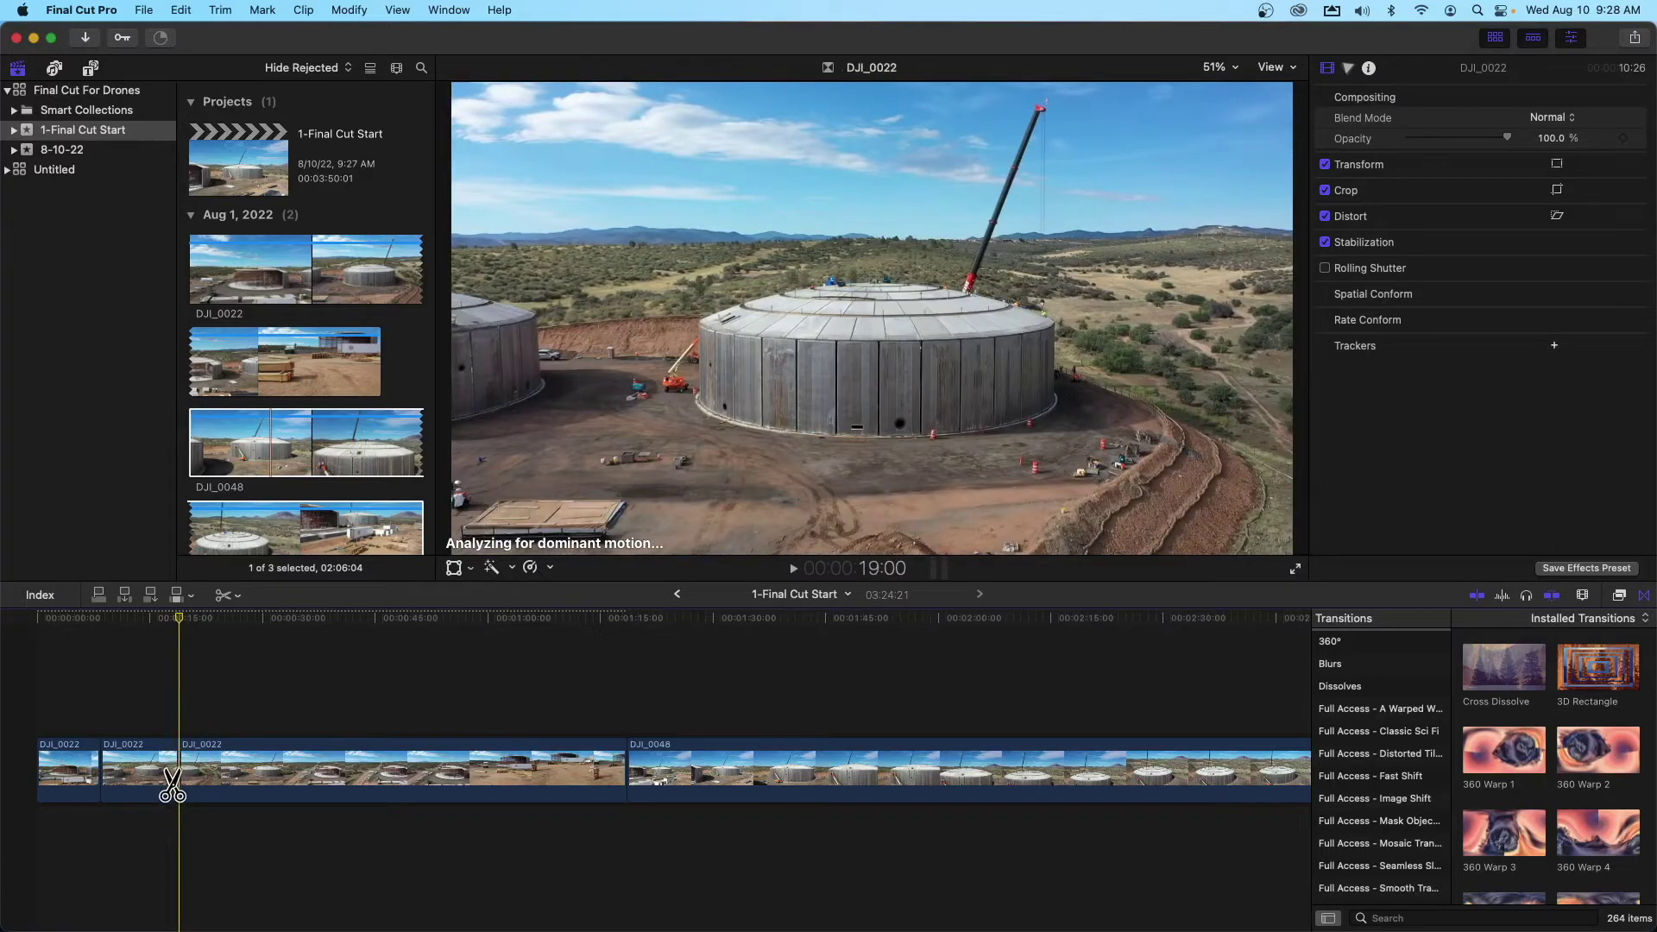
pyautogui.press('a')
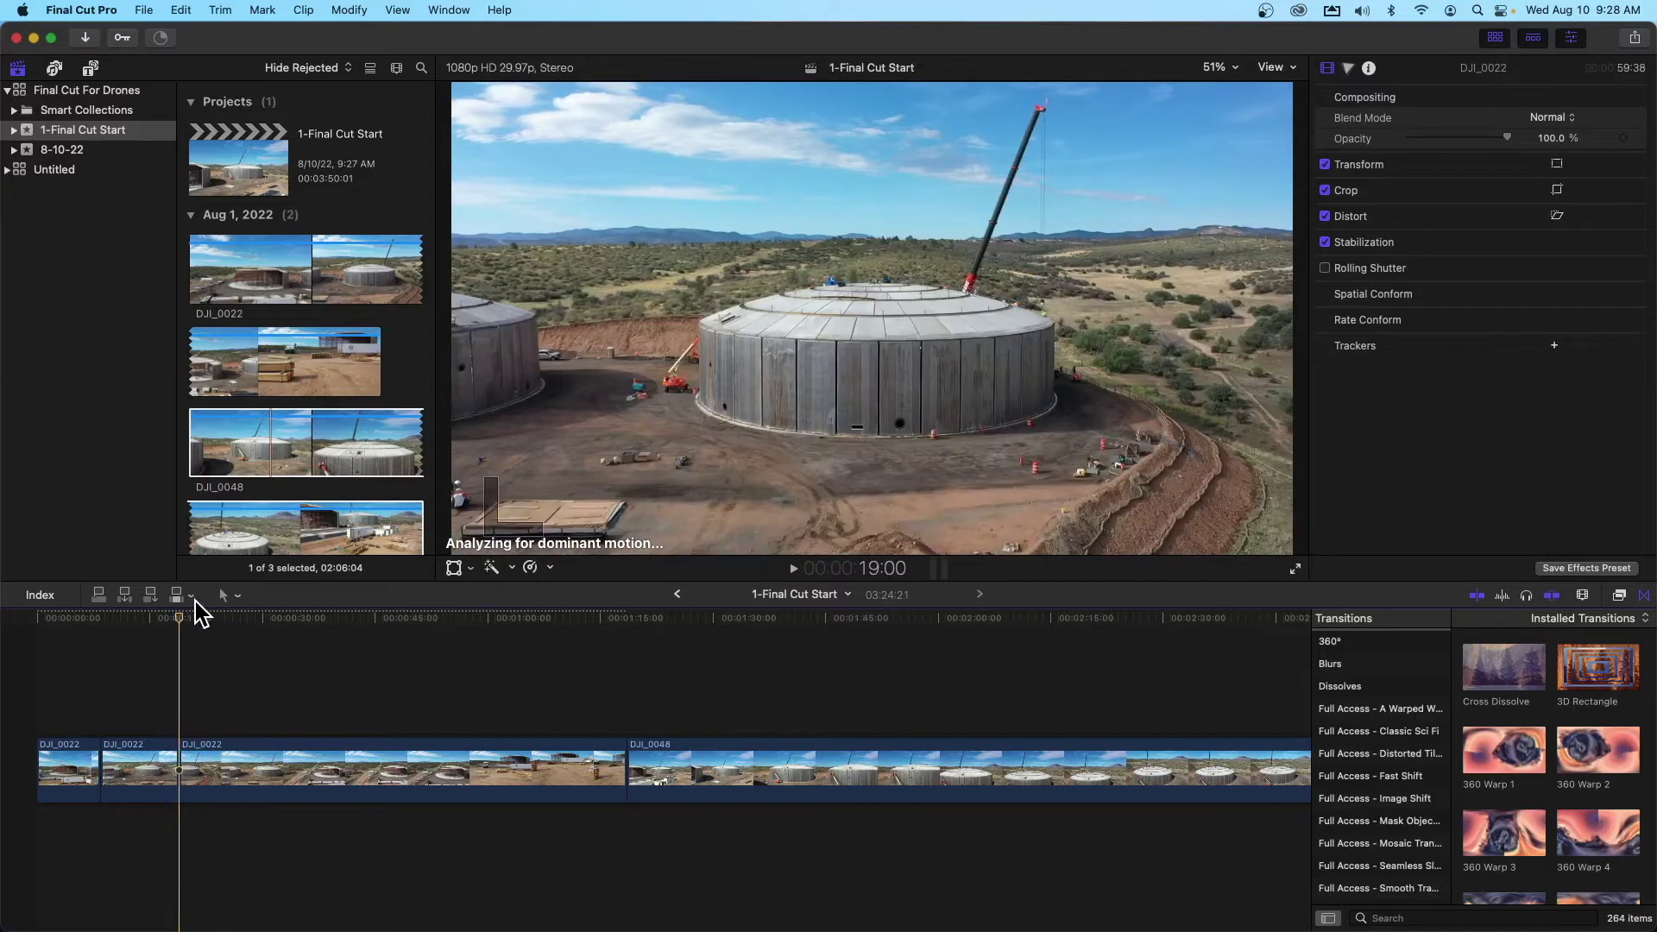
pyautogui.click(226, 595)
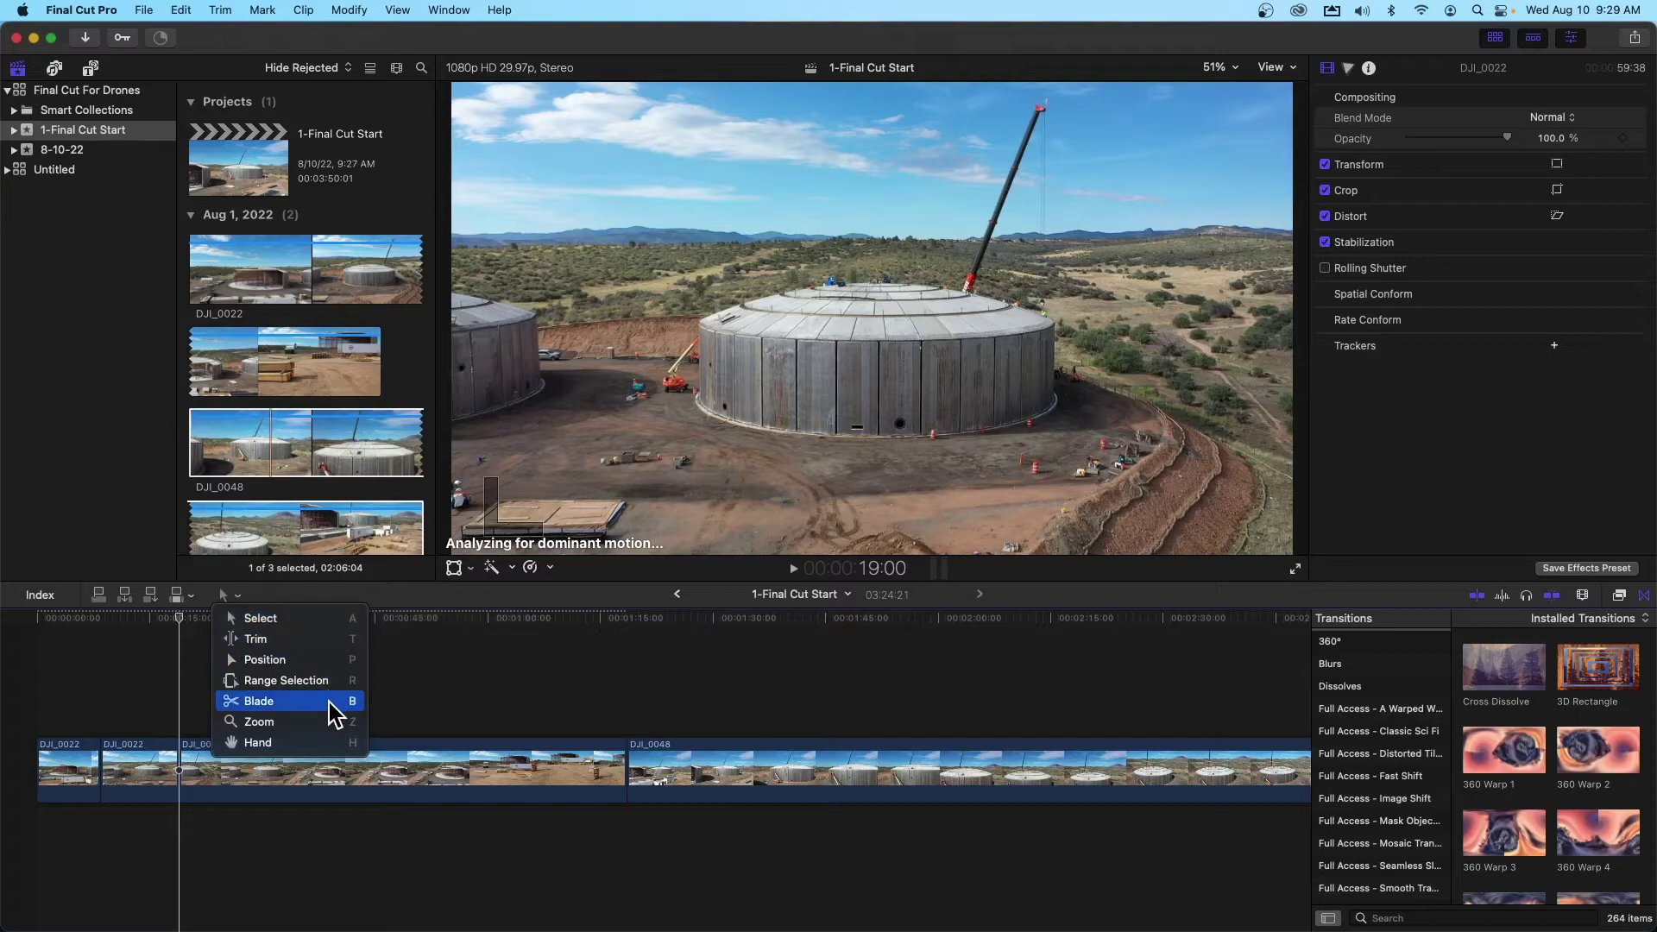
pyautogui.click(271, 594)
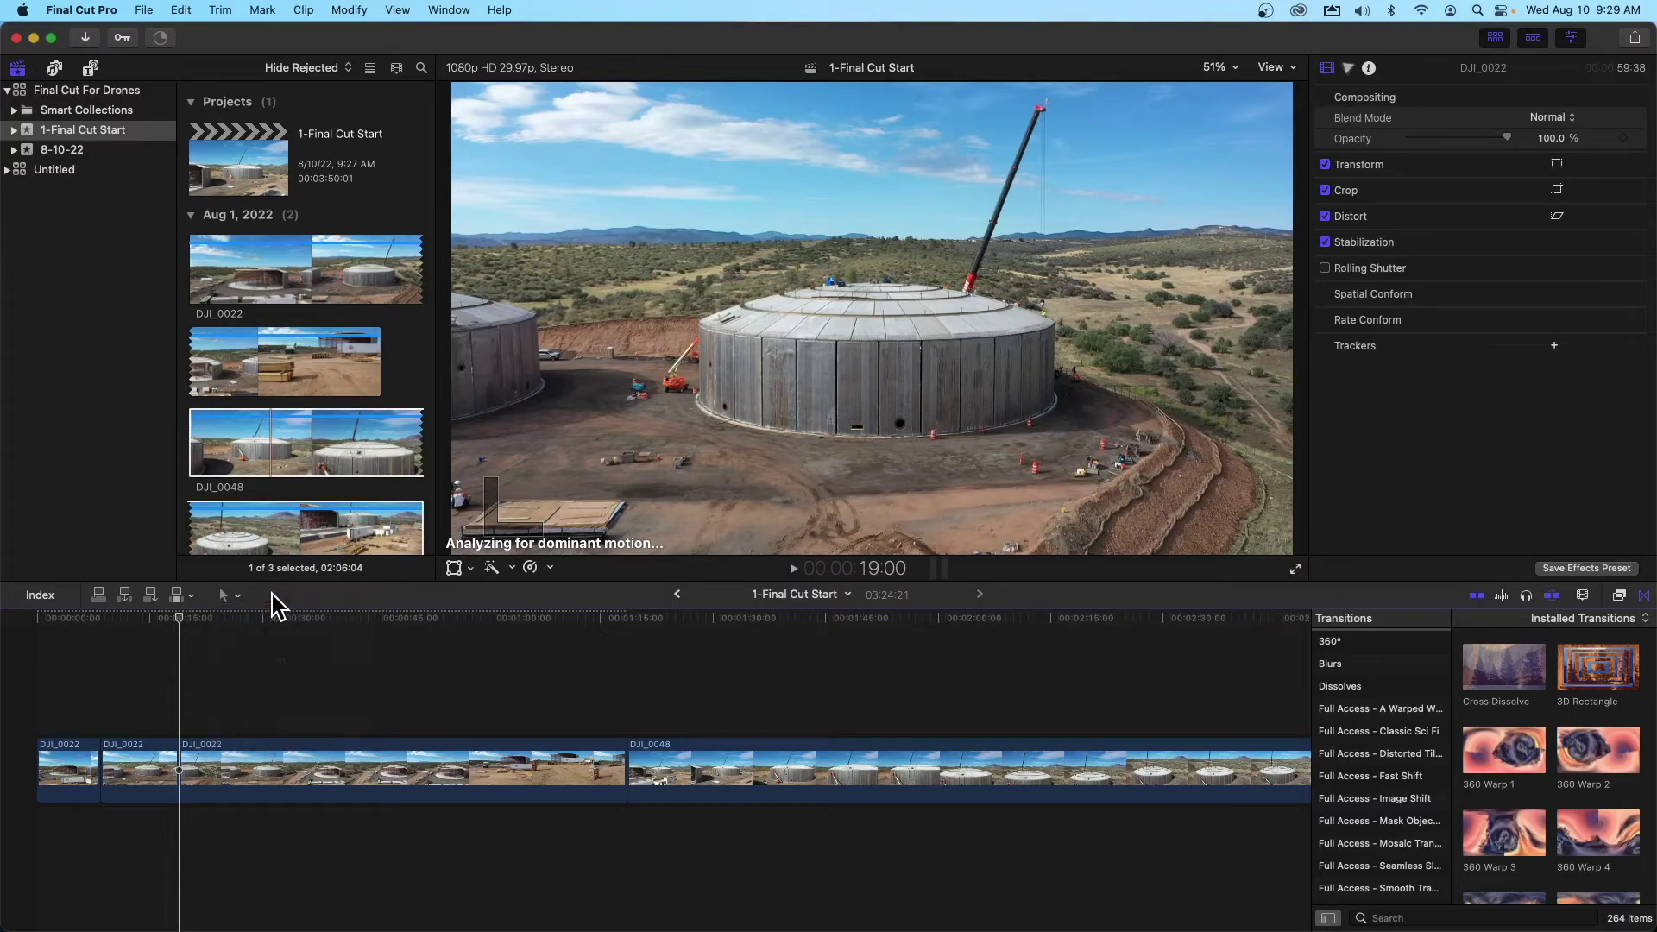
# Scrub through the rest of DJI_0022 and delete the segment following the 19:00 cut
pyautogui.click(193, 619)
pyautogui.click(179, 618)
pyautogui.moveTo(183, 618); pyautogui.dragTo(614, 618)
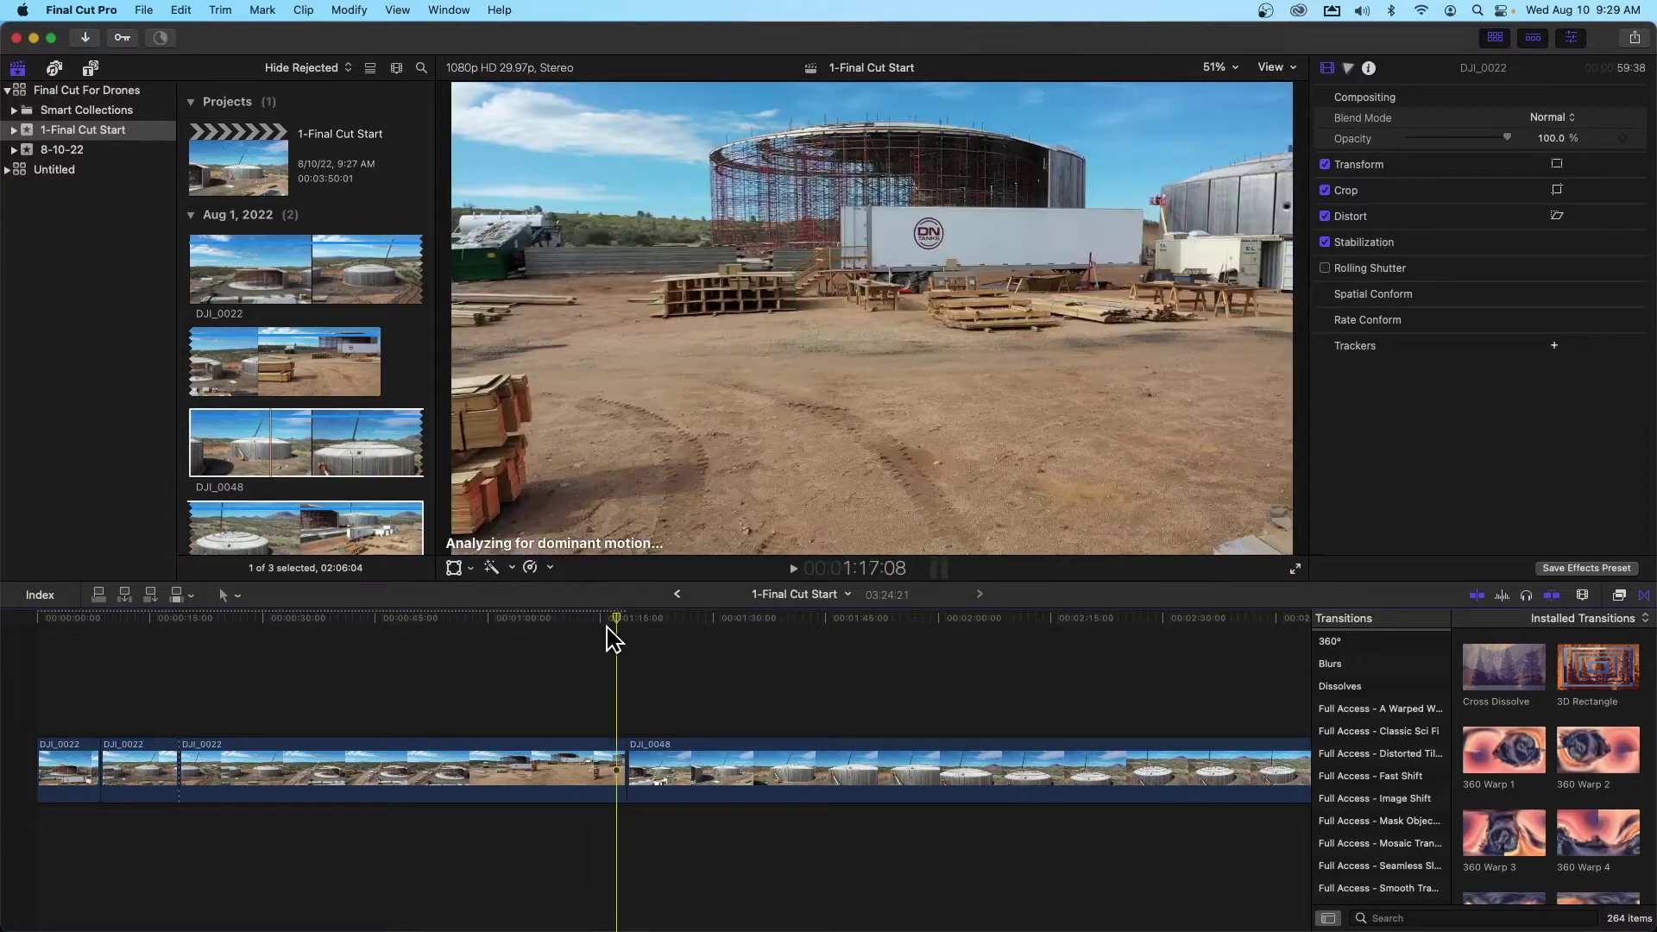
pyautogui.click(479, 763)
pyautogui.press('Delete')
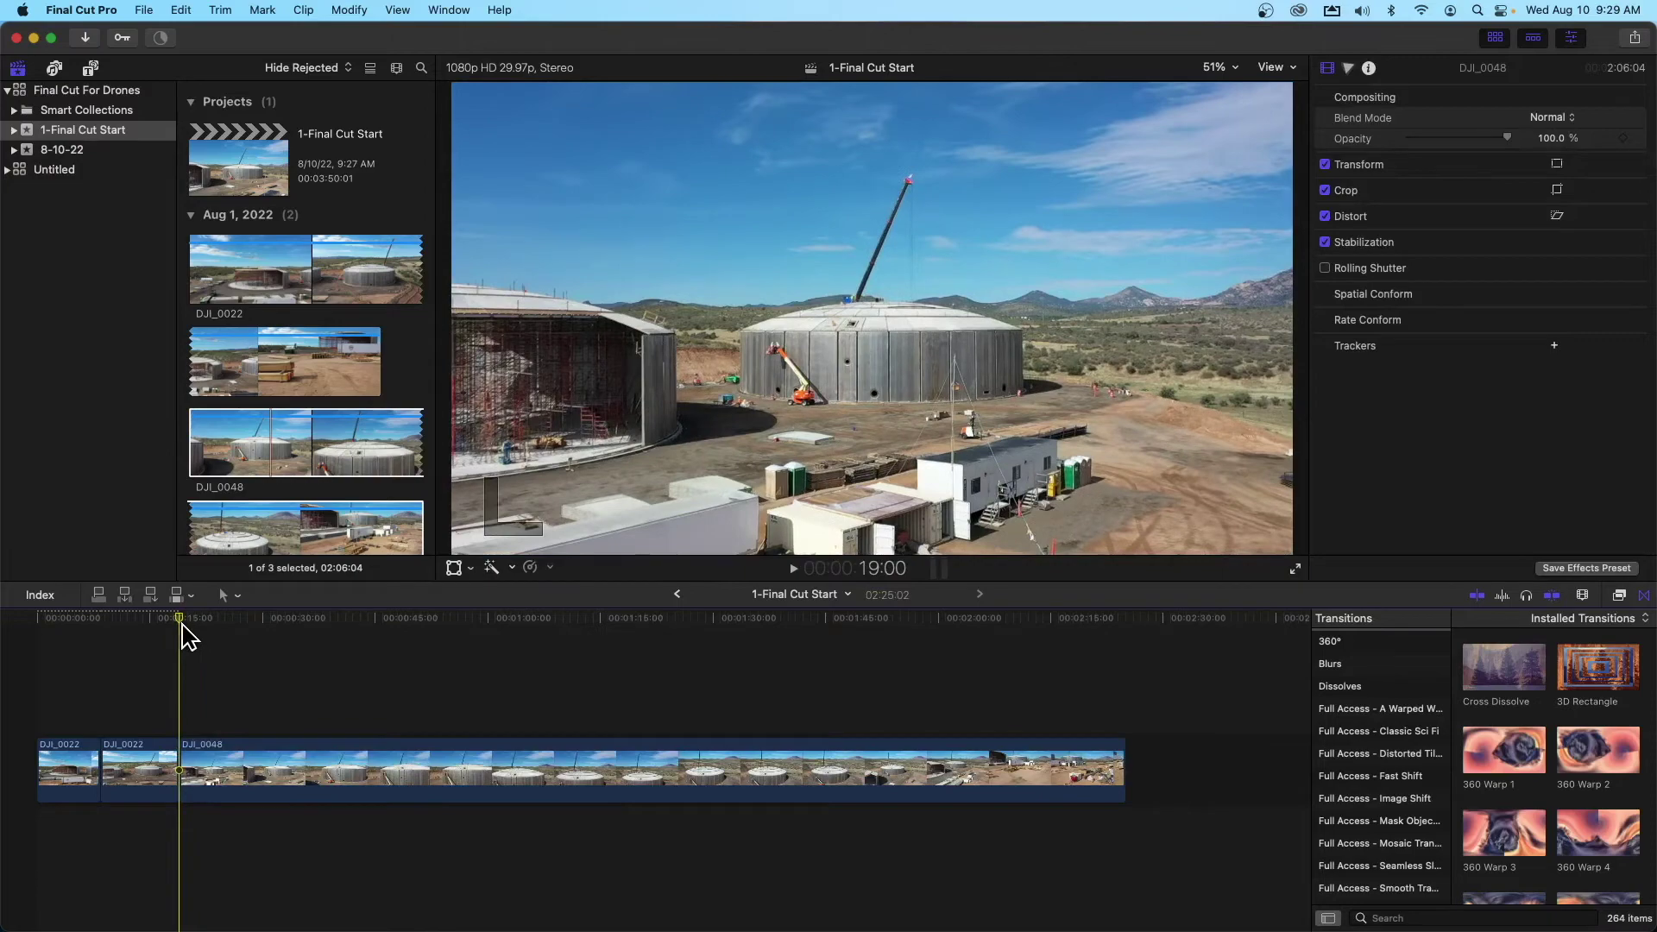
# Return the playhead to the timeline start, split DJI_0048 at about 31:25 and delete its opening segment
pyautogui.moveTo(185, 630); pyautogui.dragTo(39, 632)
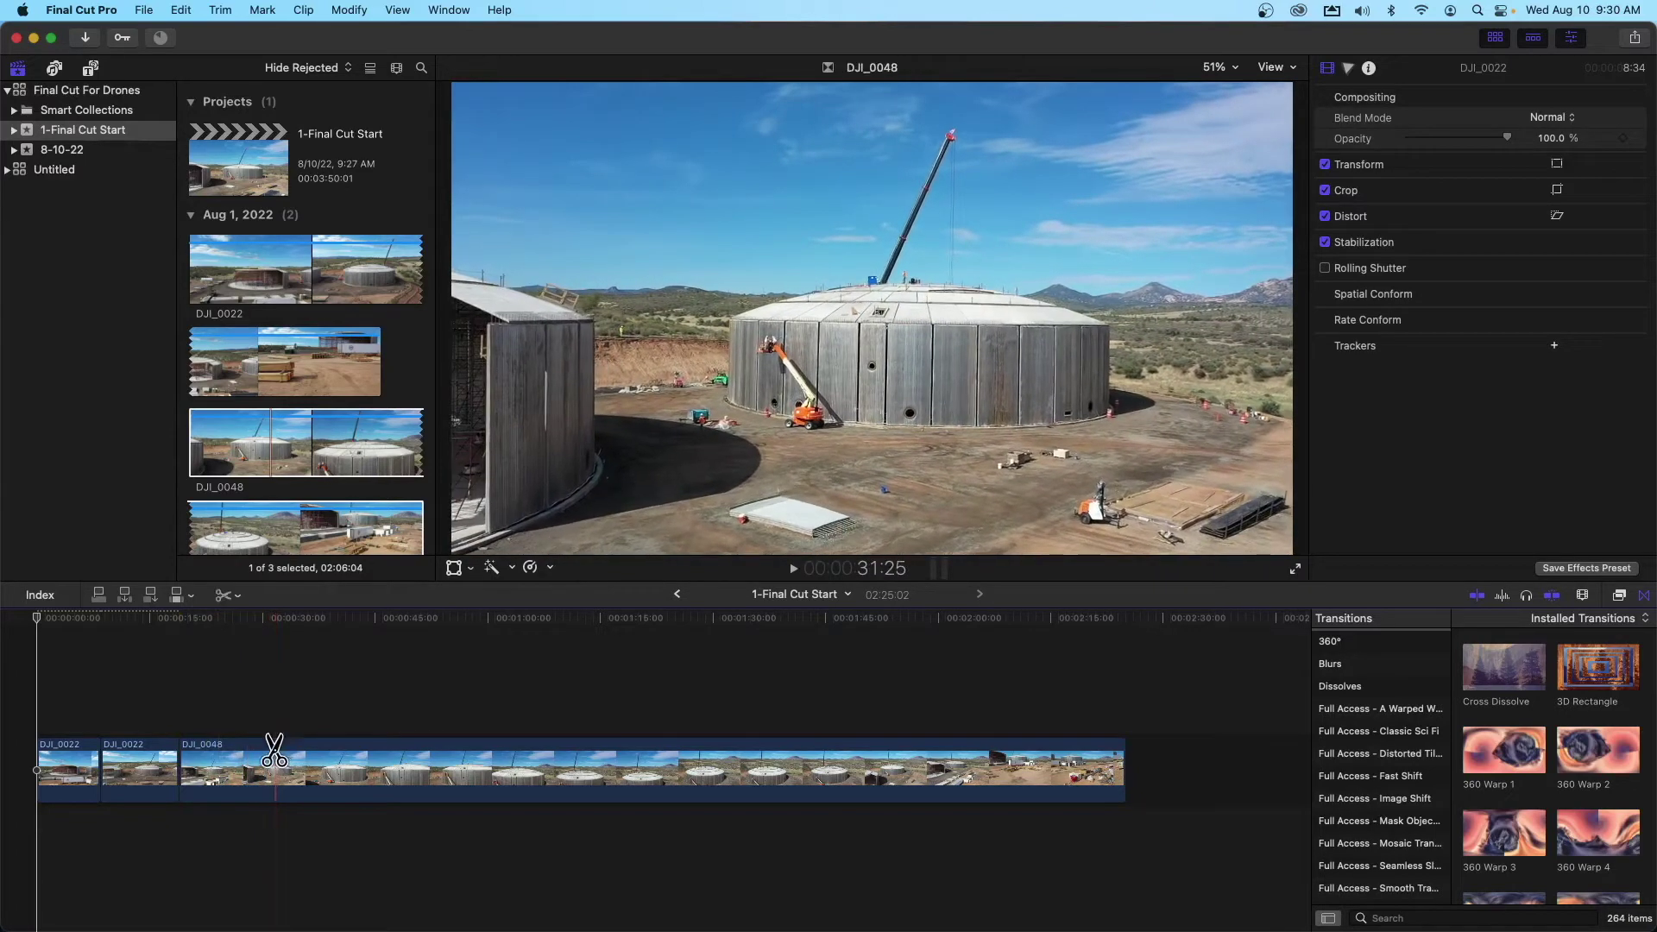
pyautogui.press('super+b')
pyautogui.click(249, 765)
pyautogui.press('Delete')
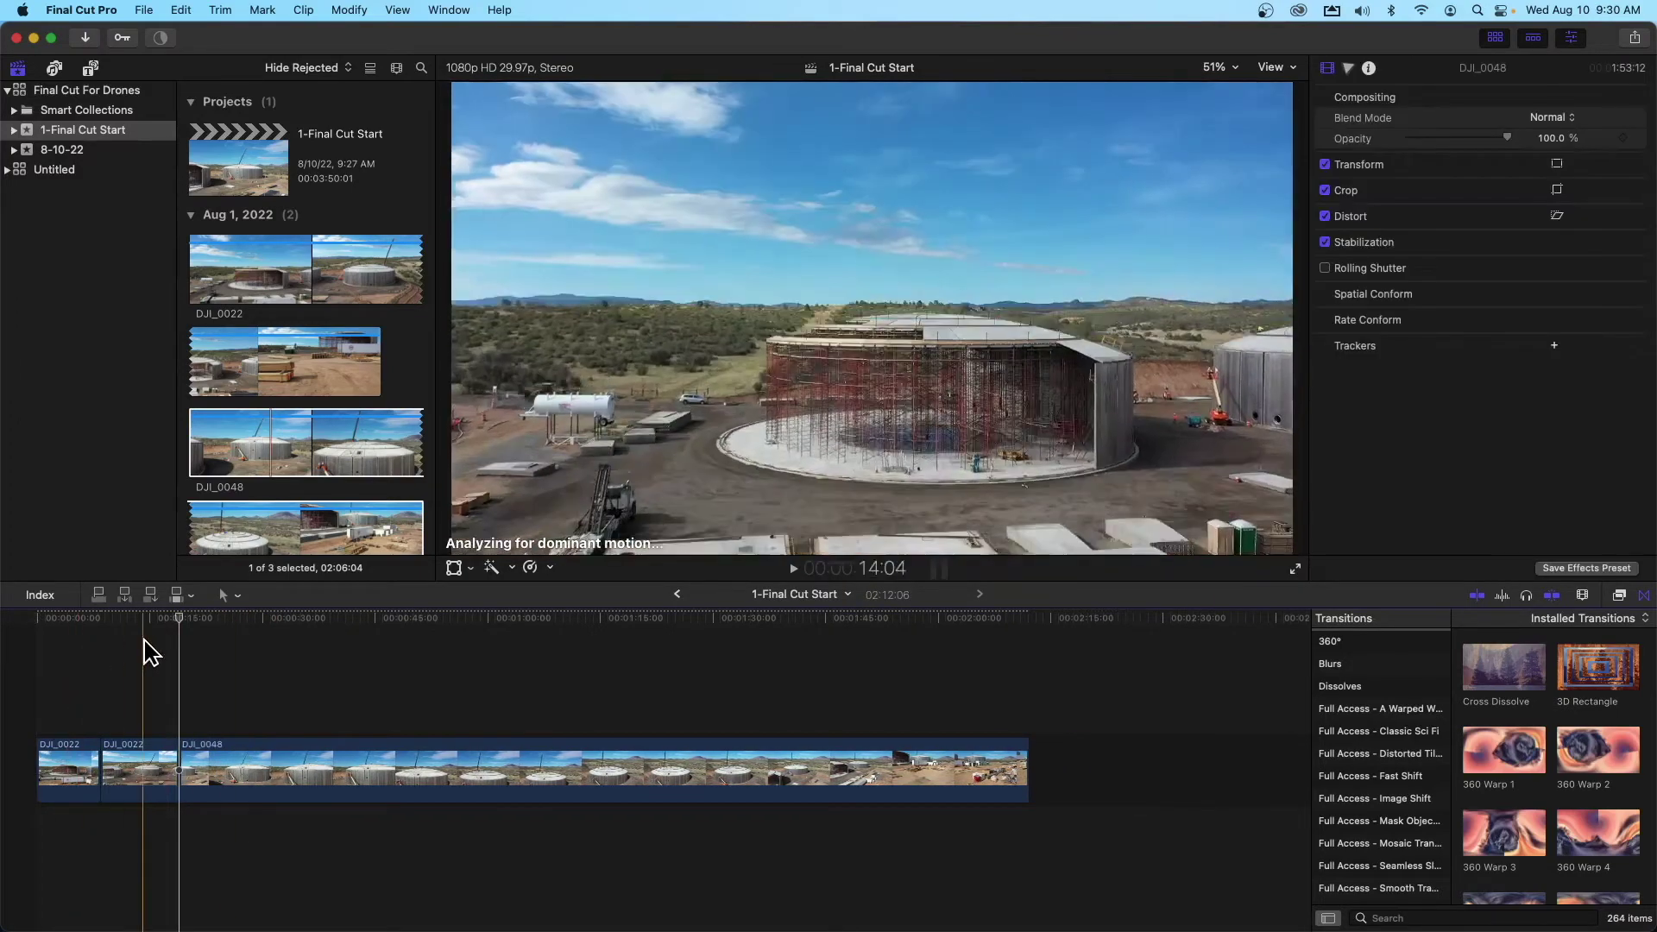
# Play the trimmed DJI_0048, split it with the Blade tool at 30:10, and return to the Select tool
pyautogui.press('space')
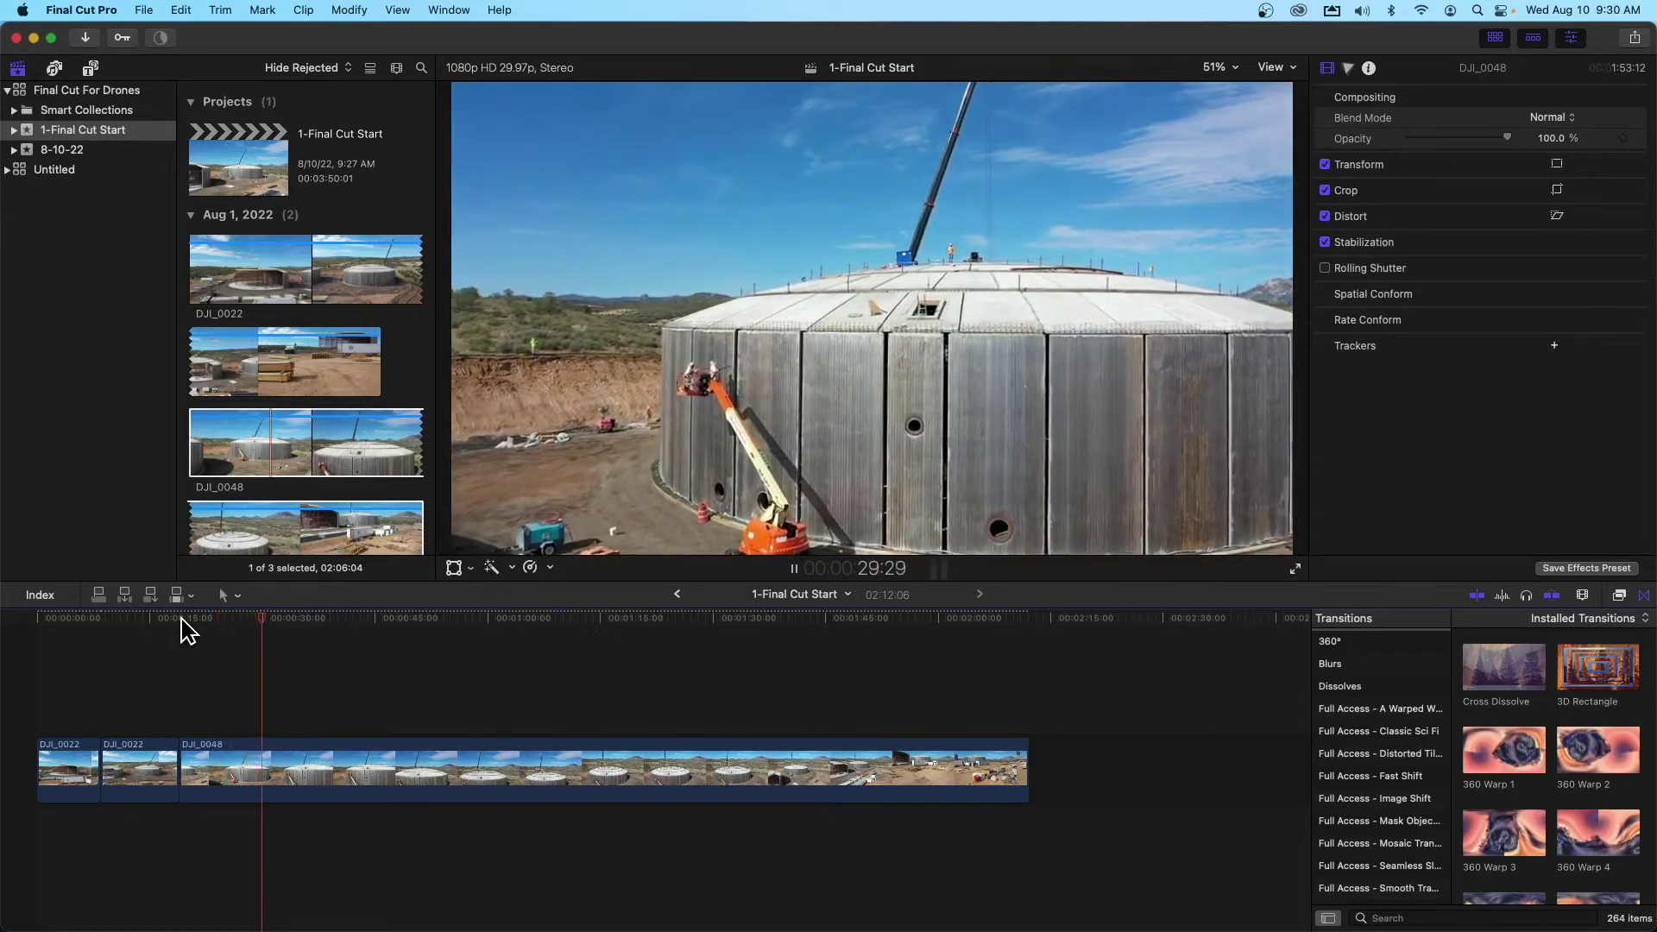
pyautogui.press('space')
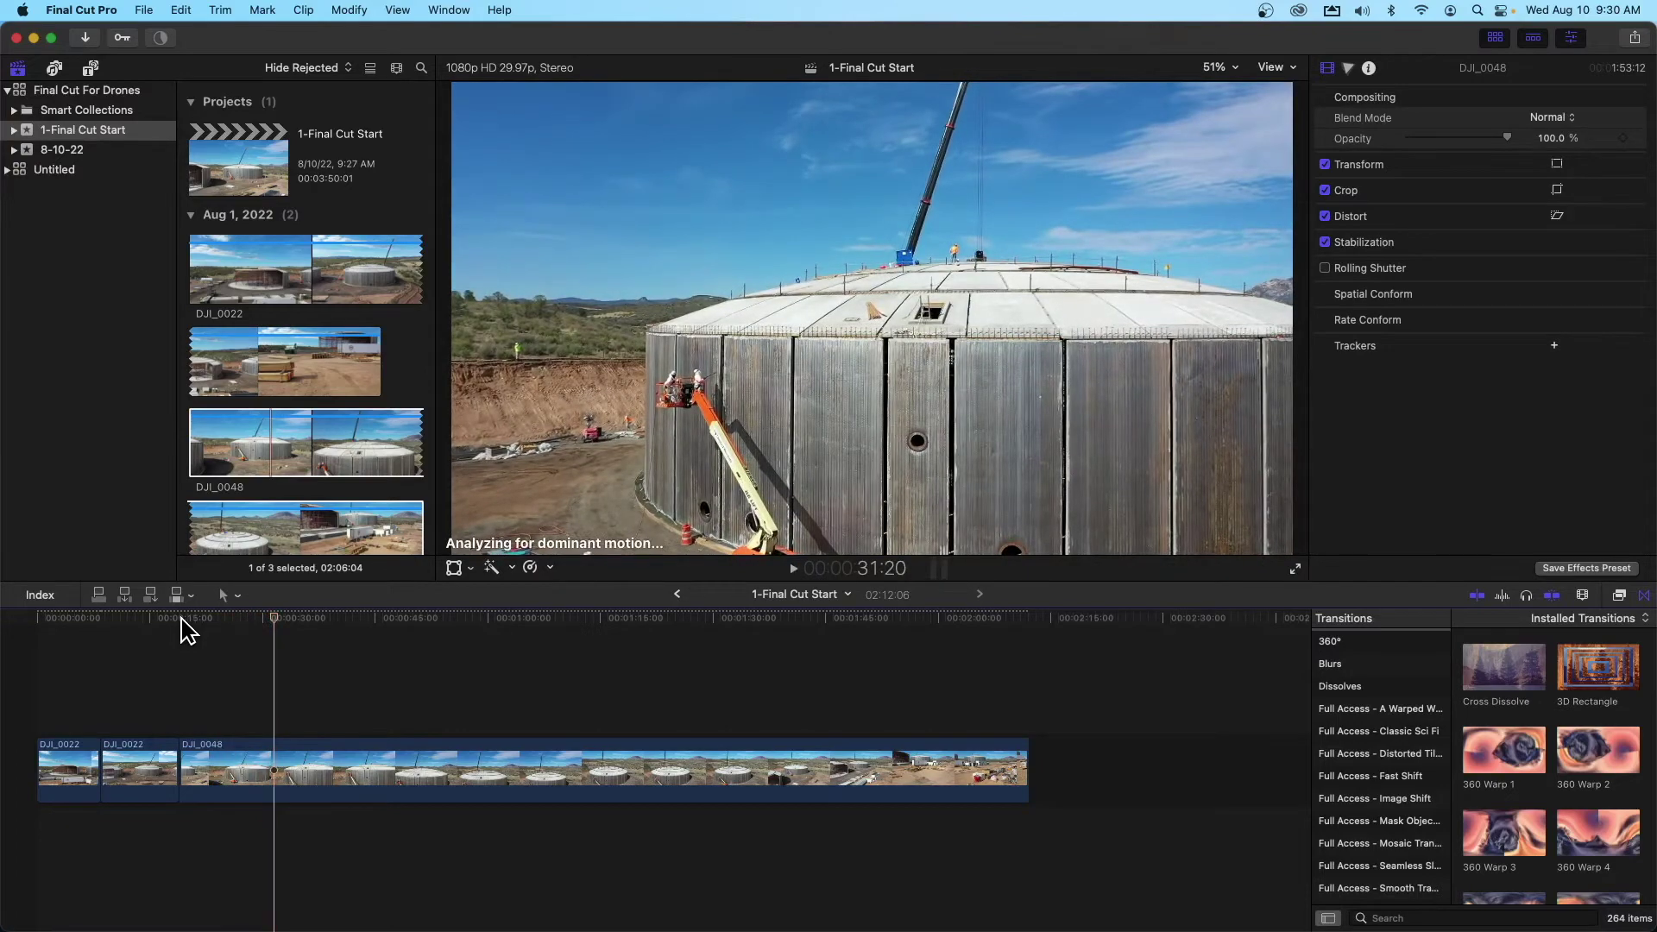
pyautogui.click(265, 620)
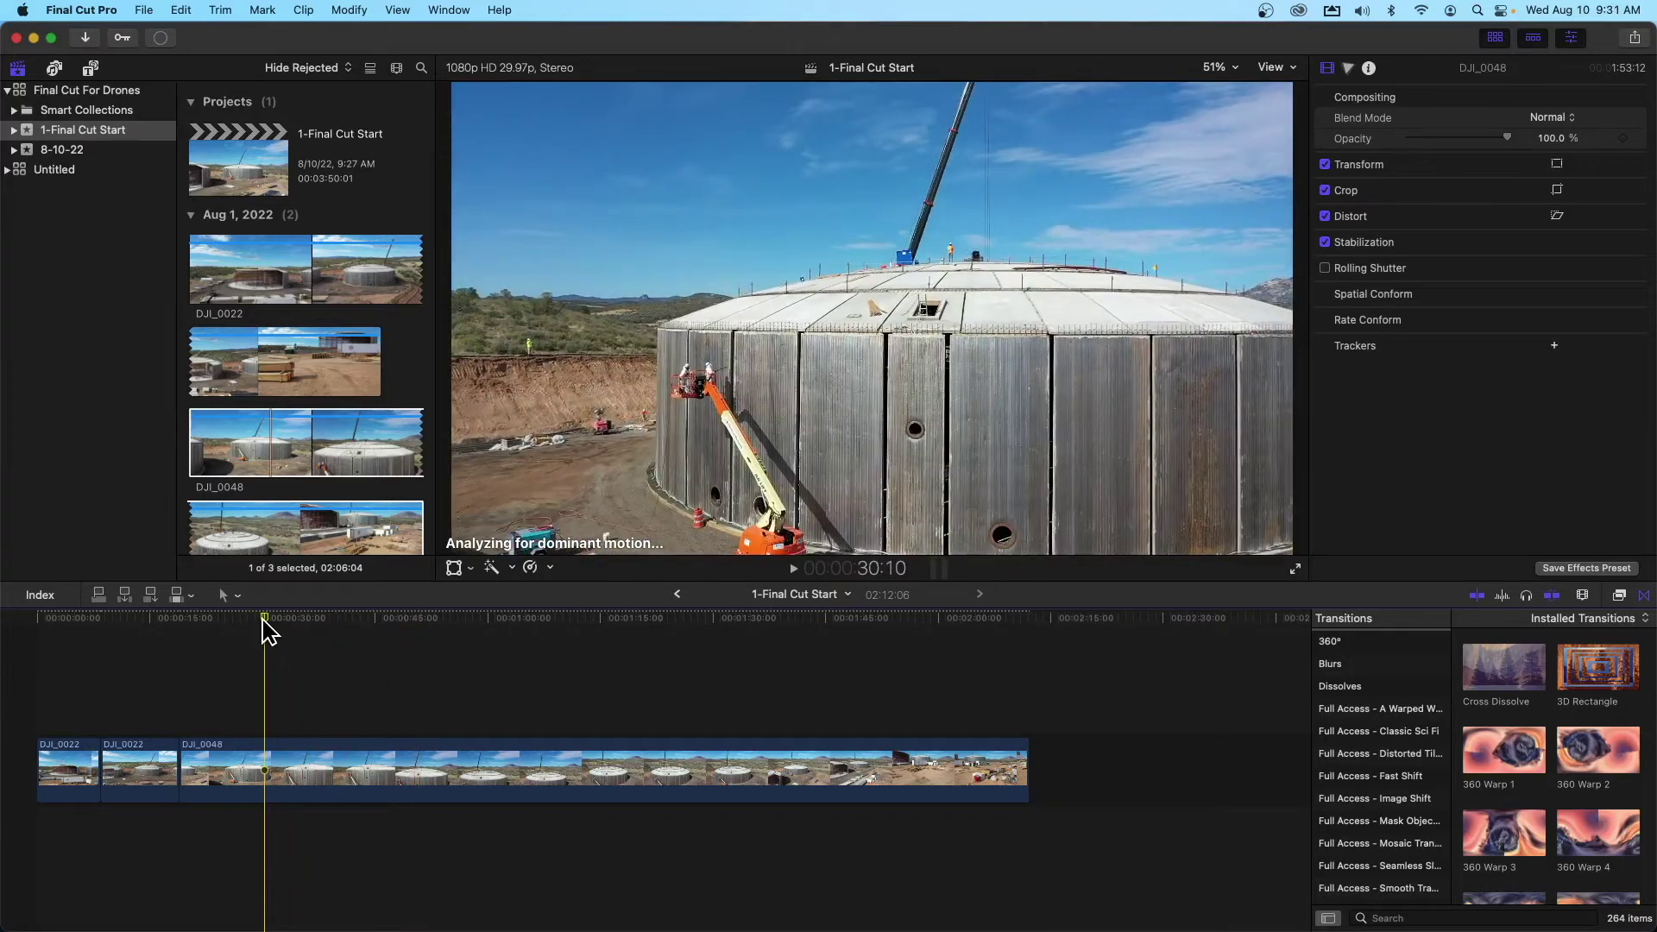
pyautogui.press('b')
pyautogui.click(264, 763)
pyautogui.press('a')
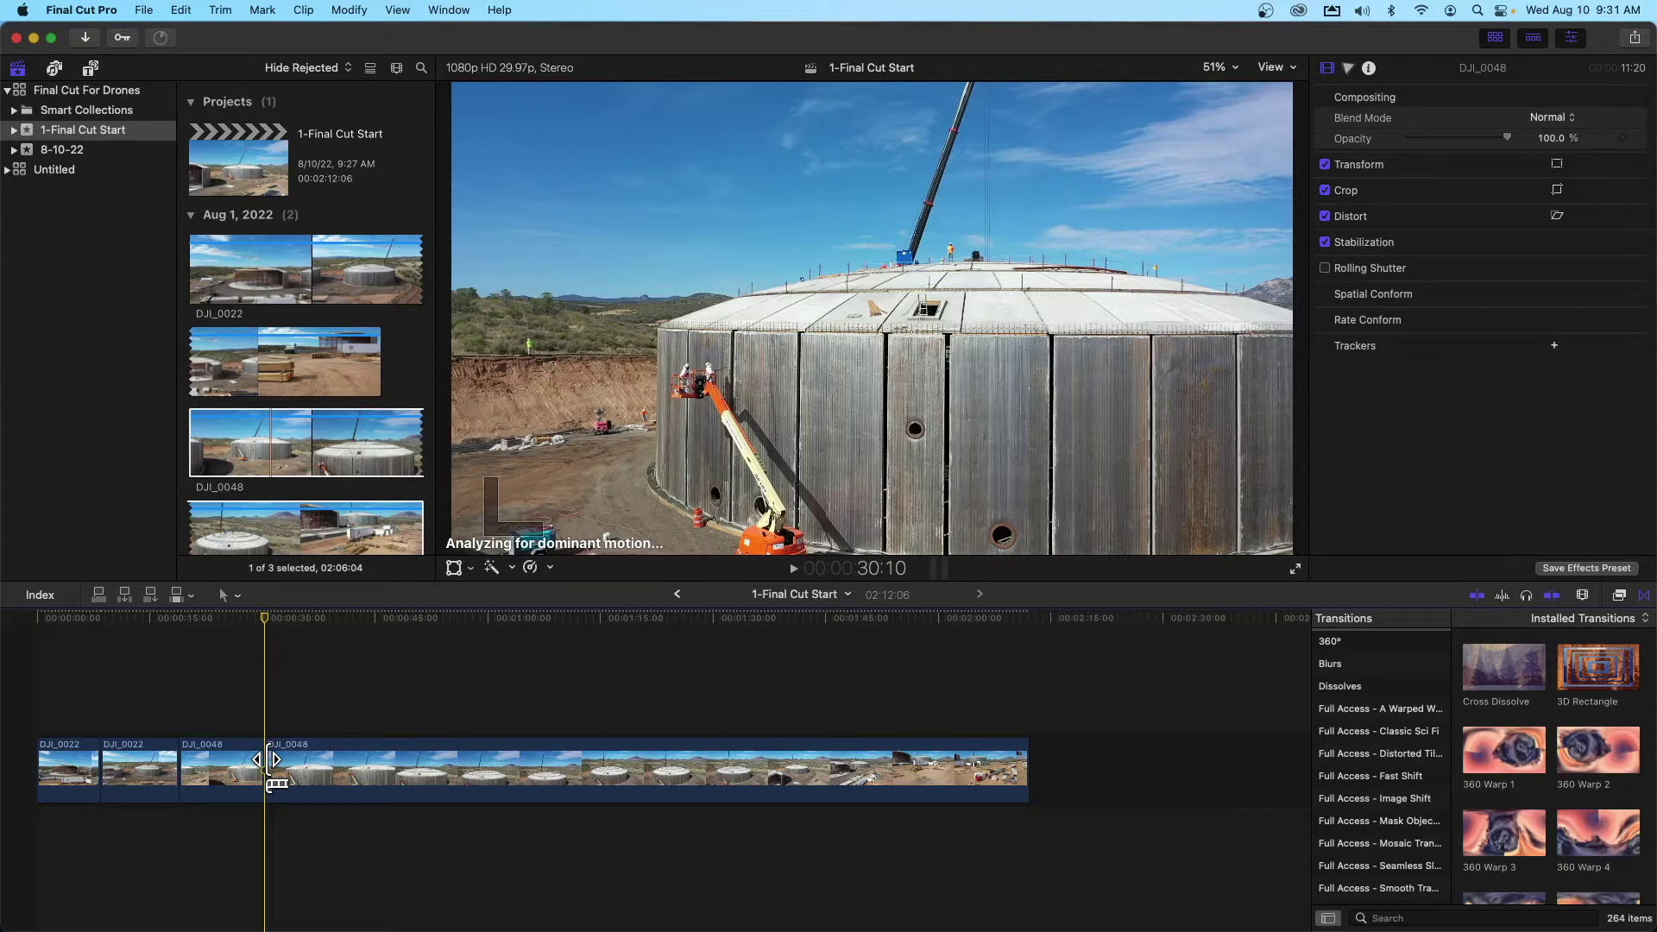
# Scrub past the 30:10 cut, split DJI_0048 at 58:05, and delete the segment between the two cuts
pyautogui.click(268, 759)
pyautogui.moveTo(265, 620)
pyautogui.mouseDown()
pyautogui.moveTo(203, 624)
pyautogui.moveTo(253, 625)
pyautogui.mouseUp()
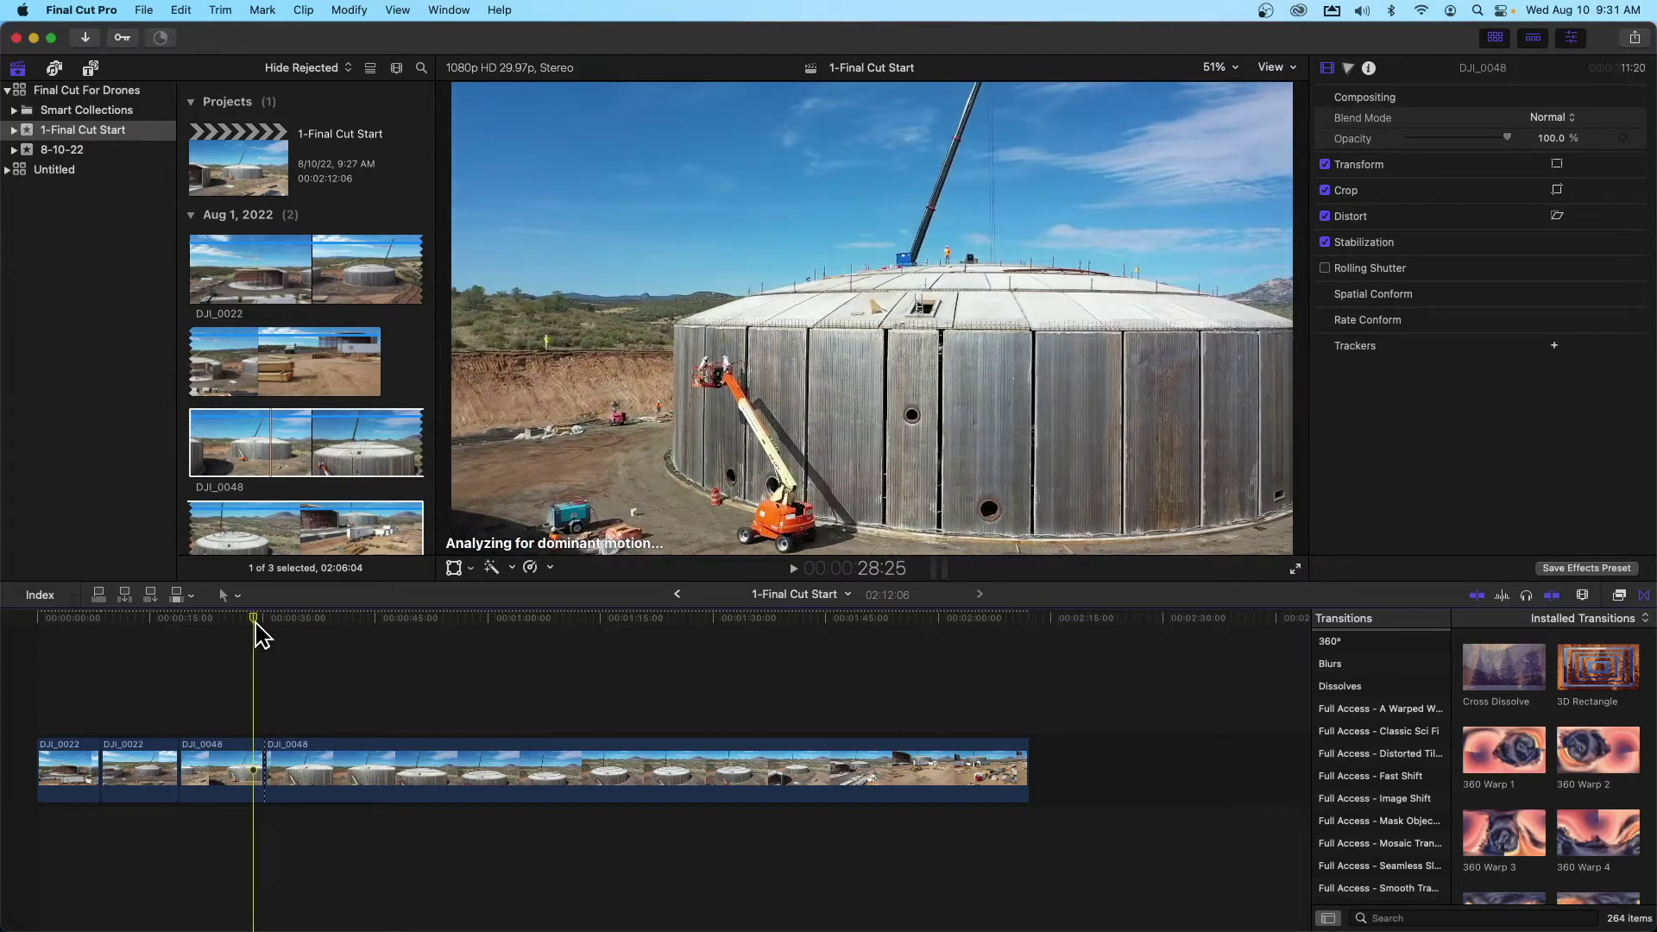
pyautogui.moveTo(255, 620)
pyautogui.mouseDown()
pyautogui.moveTo(298, 620)
pyautogui.moveTo(264, 621)
pyautogui.mouseUp()
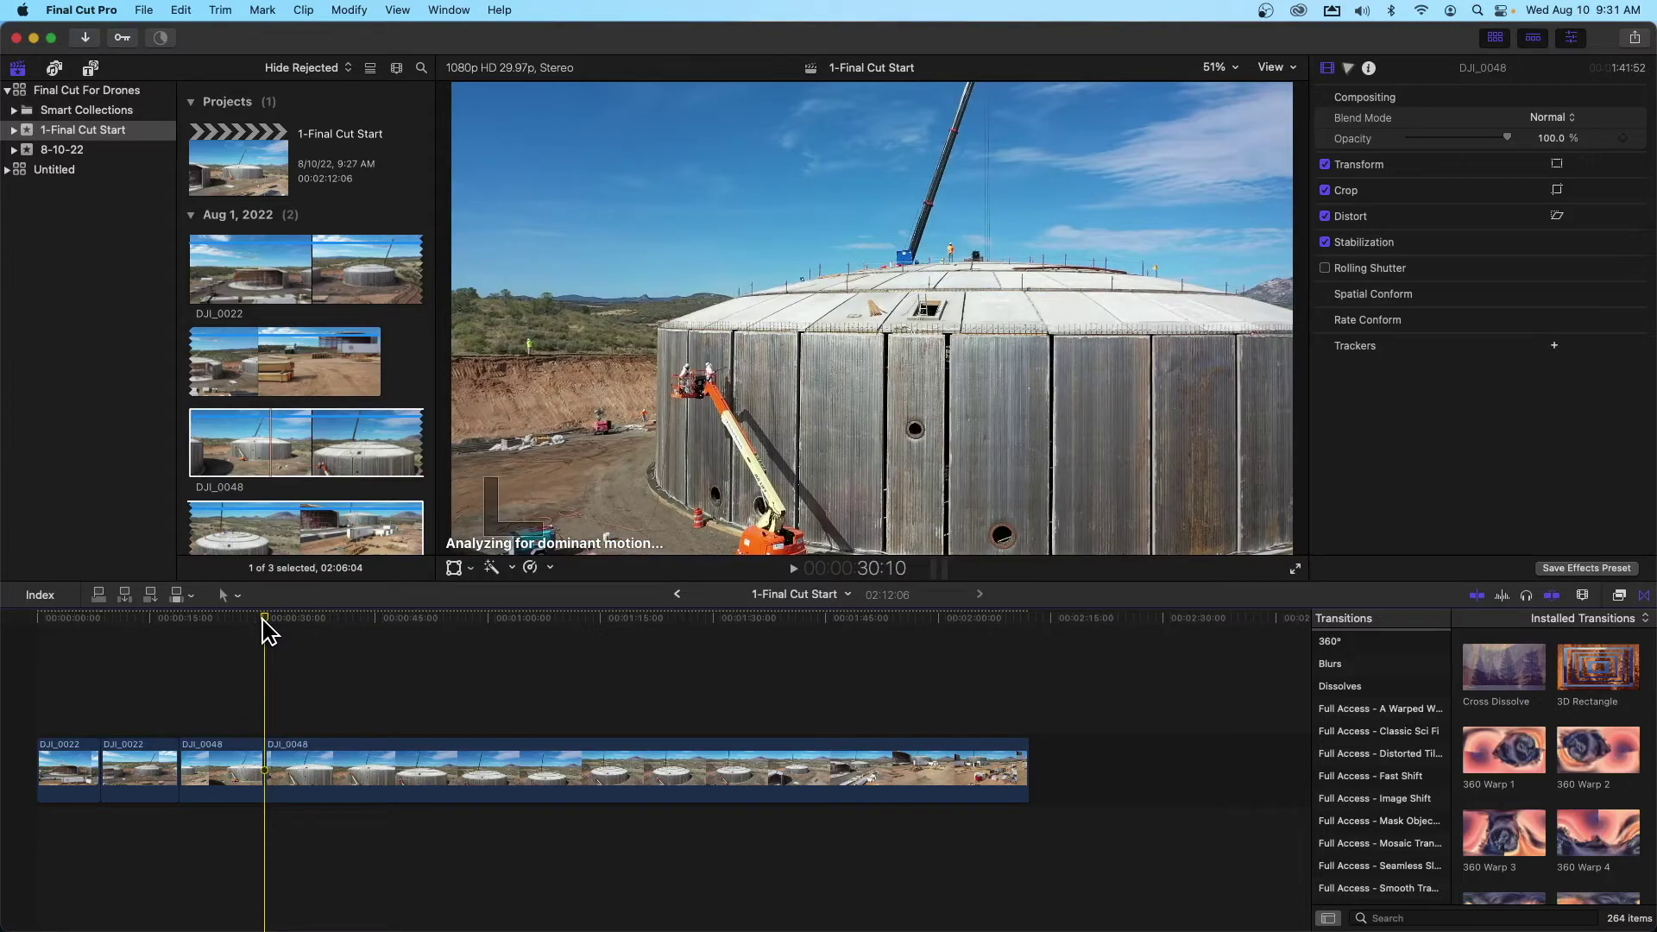
pyautogui.moveTo(265, 617); pyautogui.dragTo(473, 681)
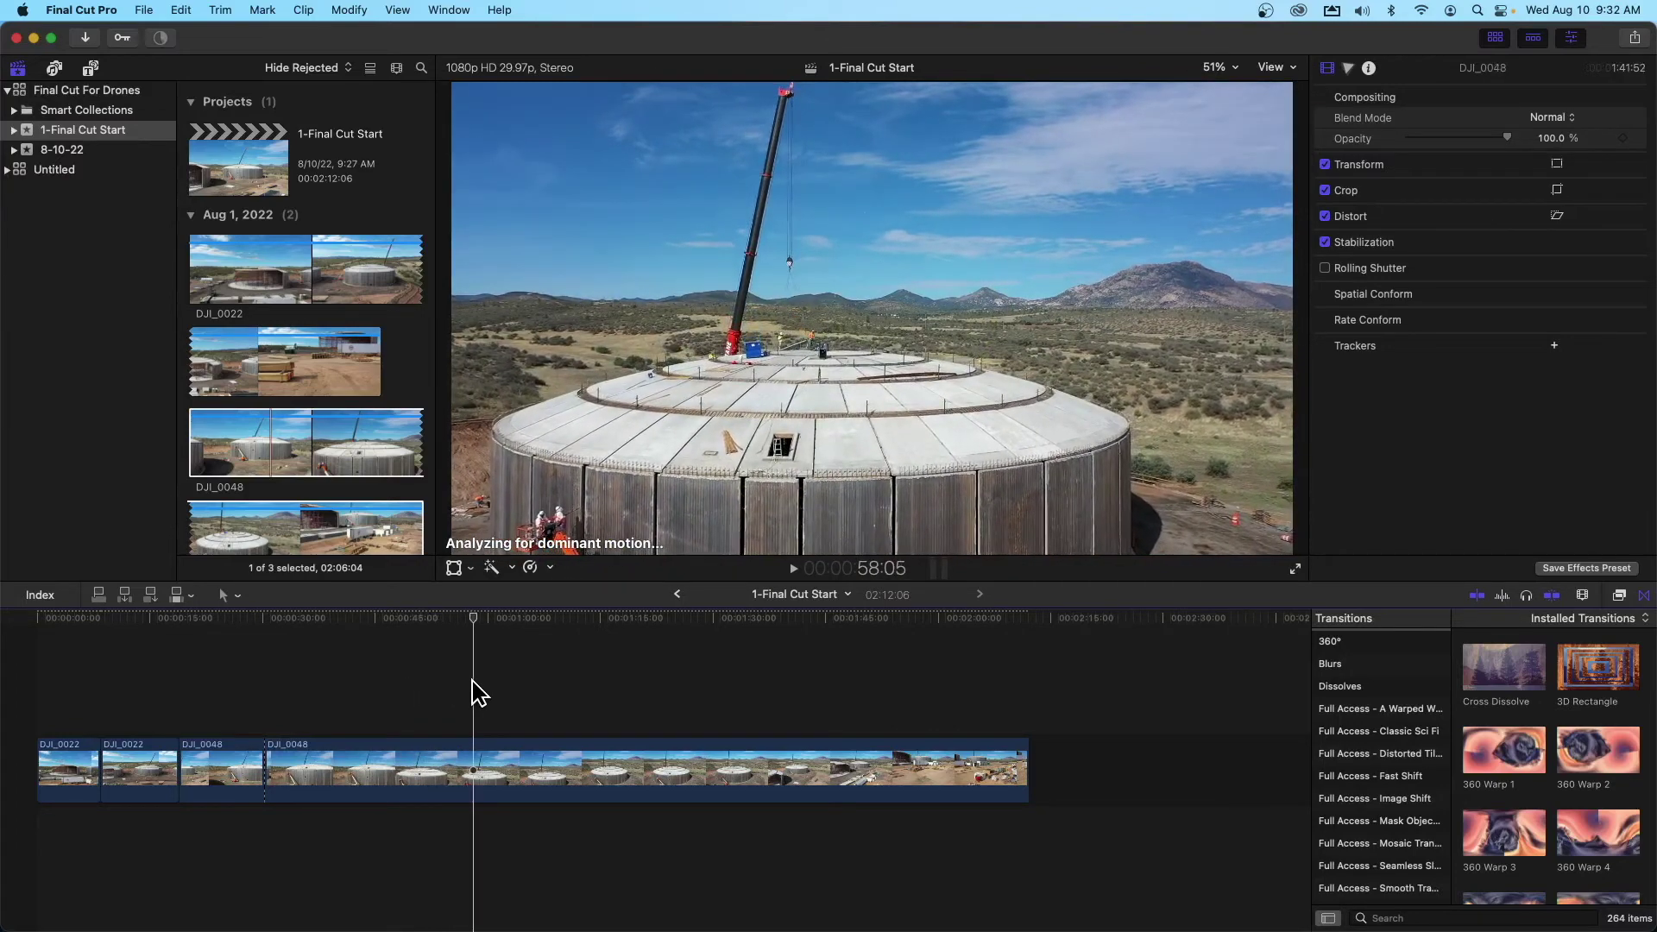
pyautogui.press('b')
pyautogui.click(473, 765)
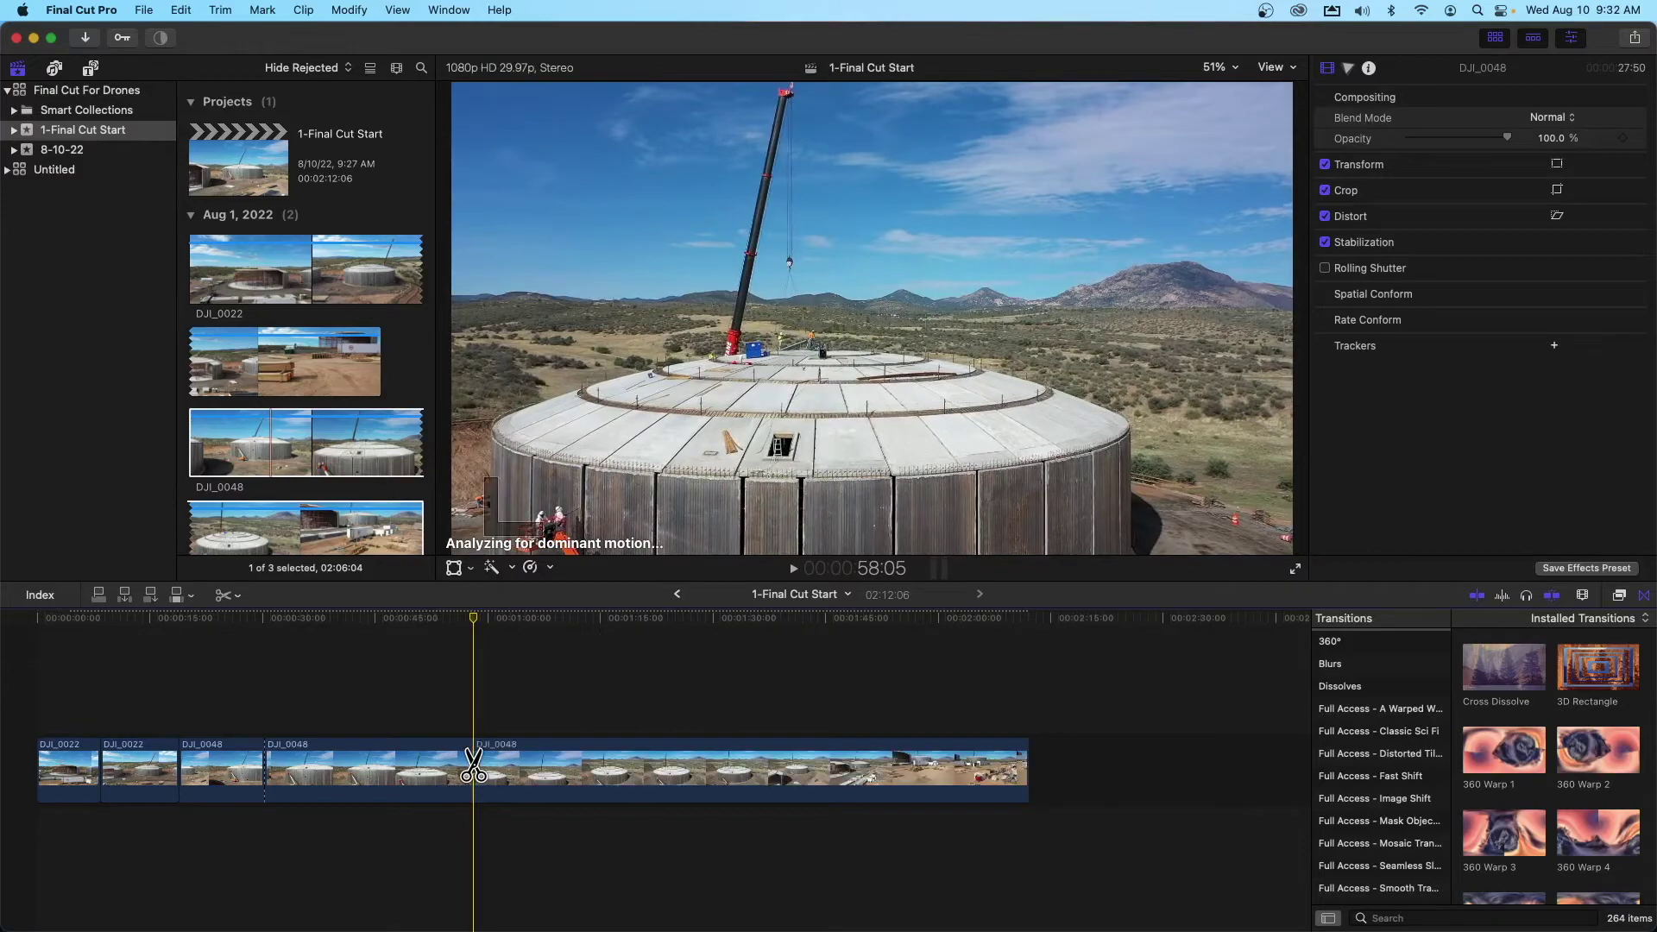
pyautogui.press('a')
pyautogui.click(421, 770)
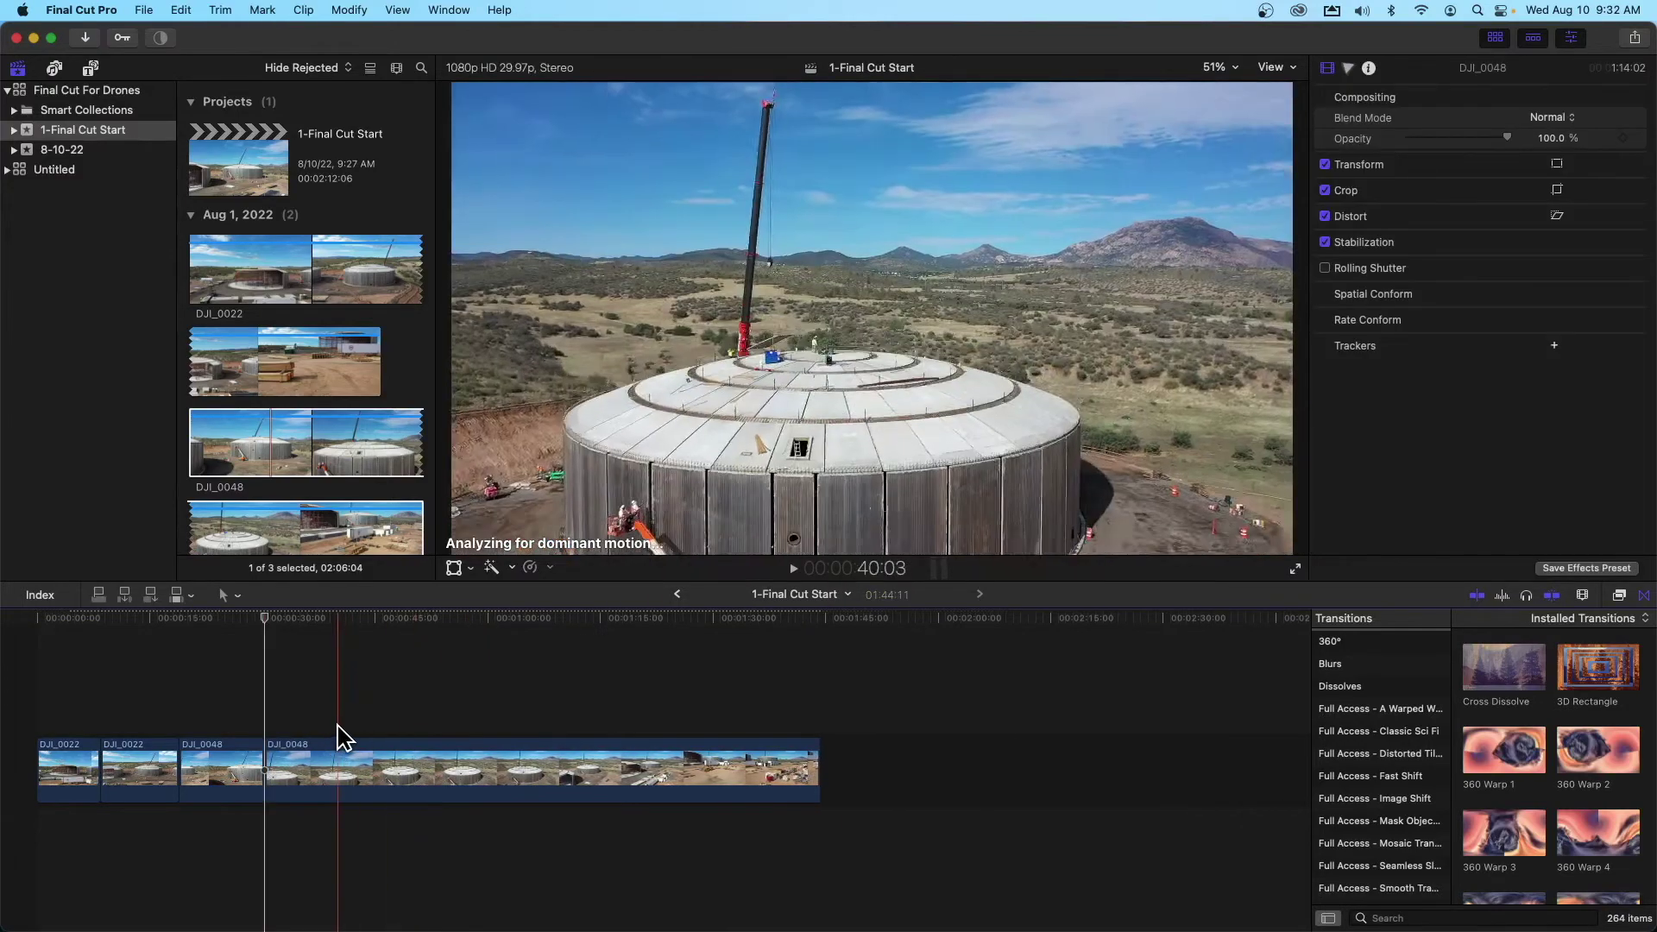
# Play DJI_0048 after the 30:10 cut, split it with the Blade tool at 37:28, and return to the Select tool
pyautogui.press('space')
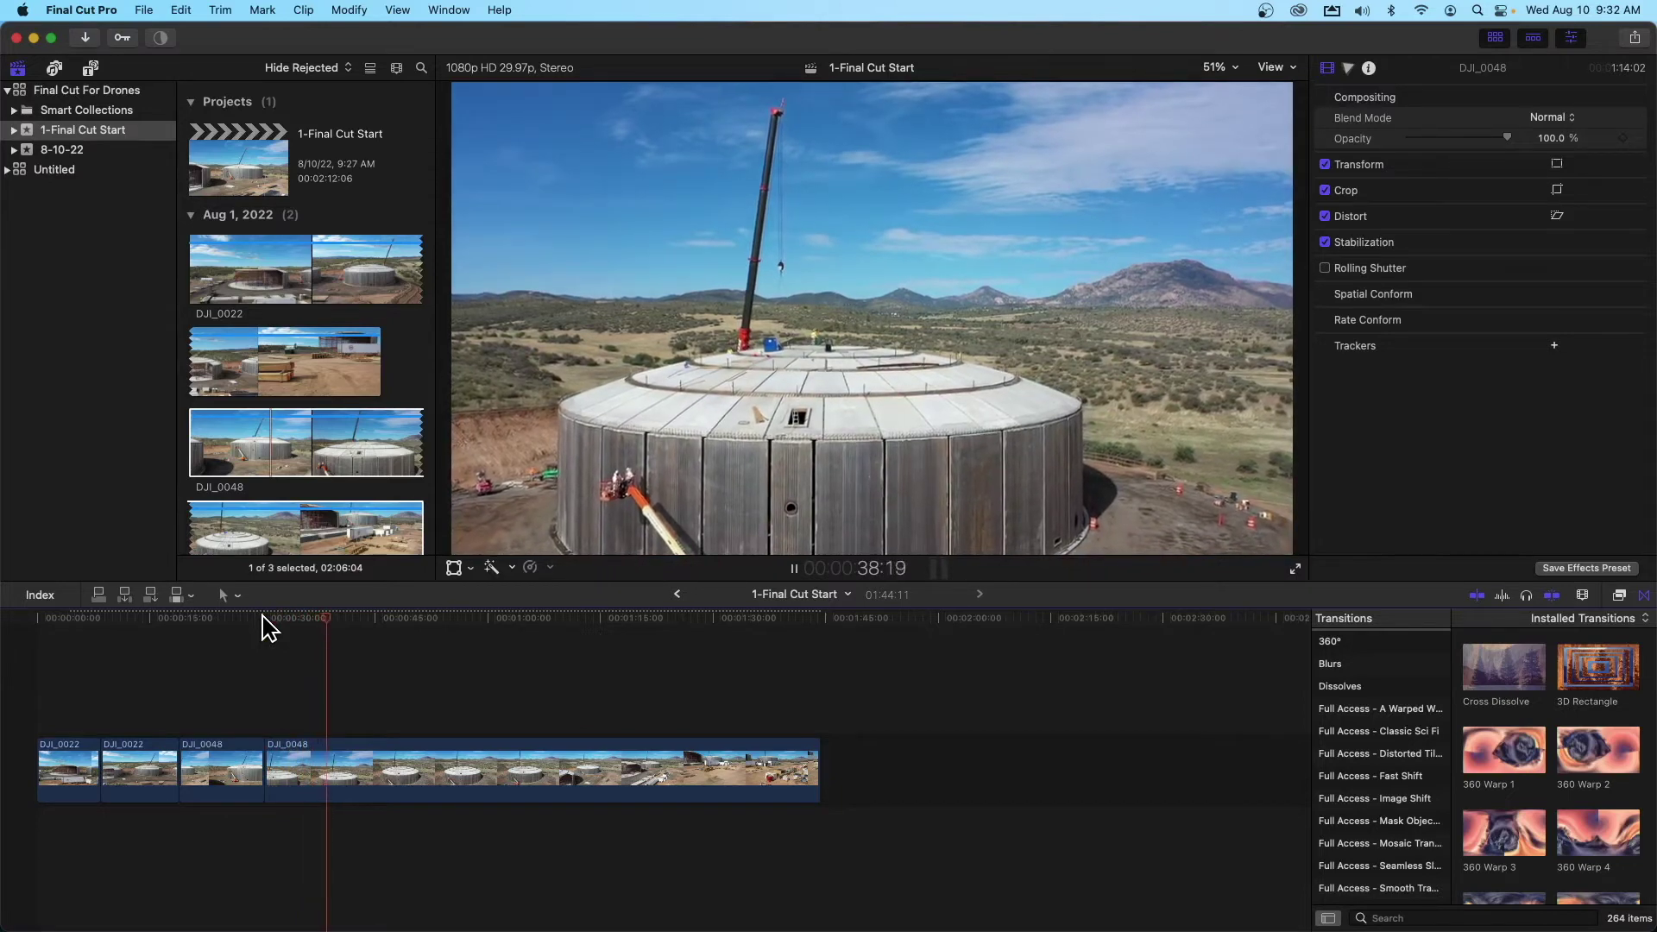
pyautogui.press('space')
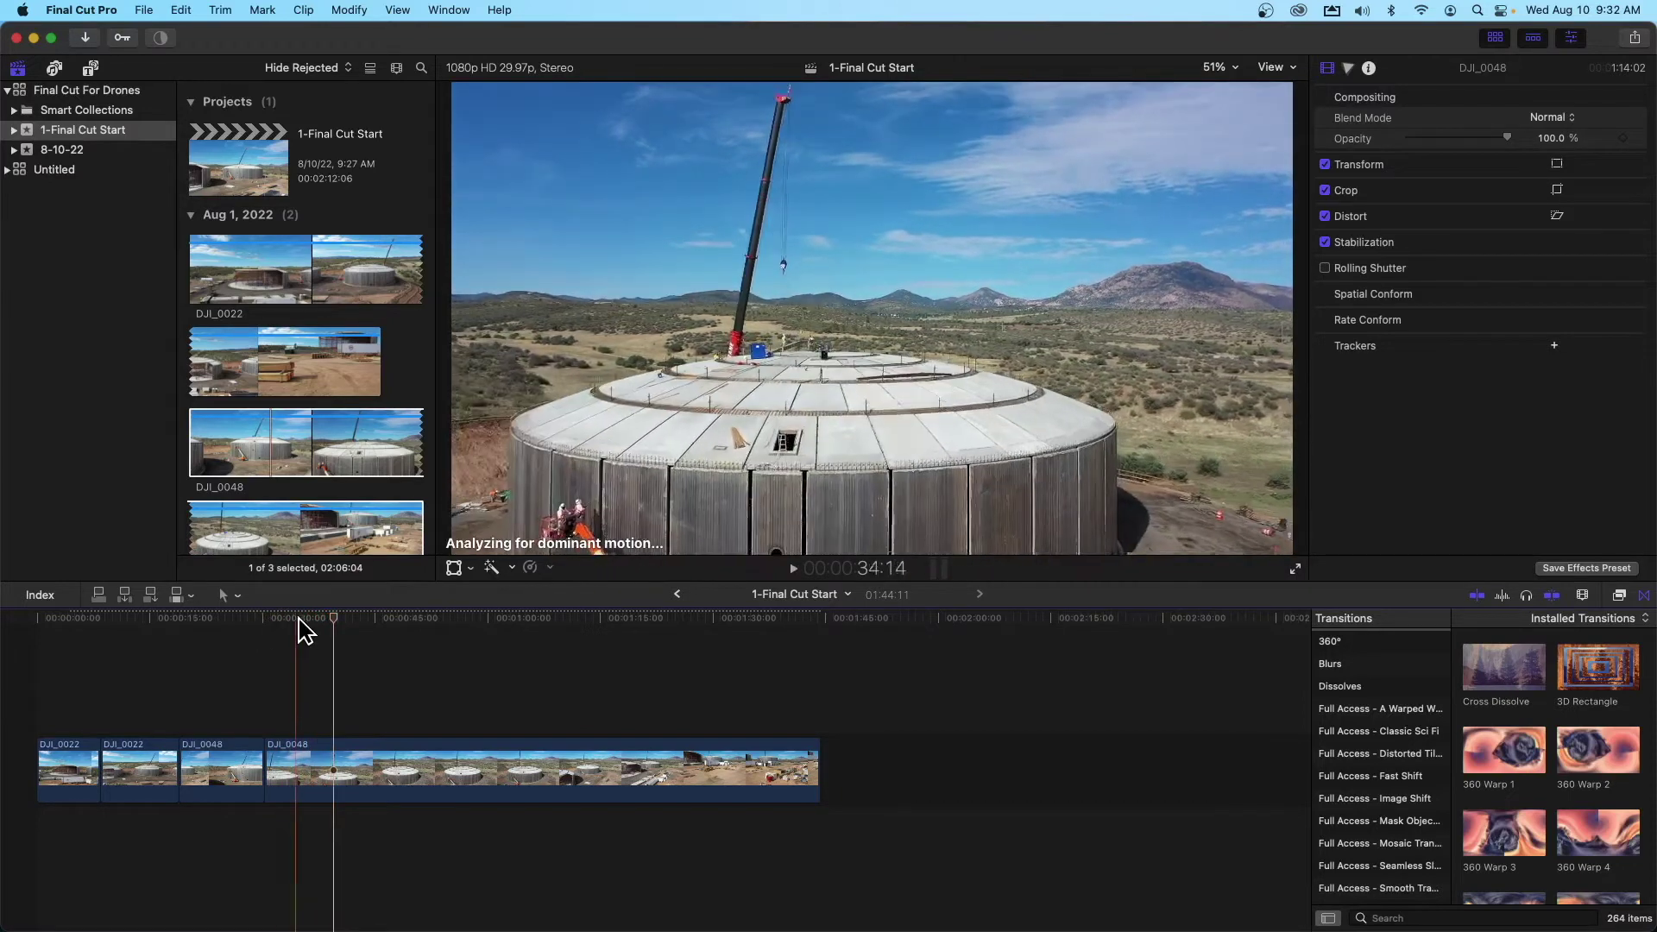
pyautogui.click(332, 618)
pyautogui.moveTo(332, 618); pyautogui.dragTo(322, 617)
pyautogui.press('b')
pyautogui.click(321, 763)
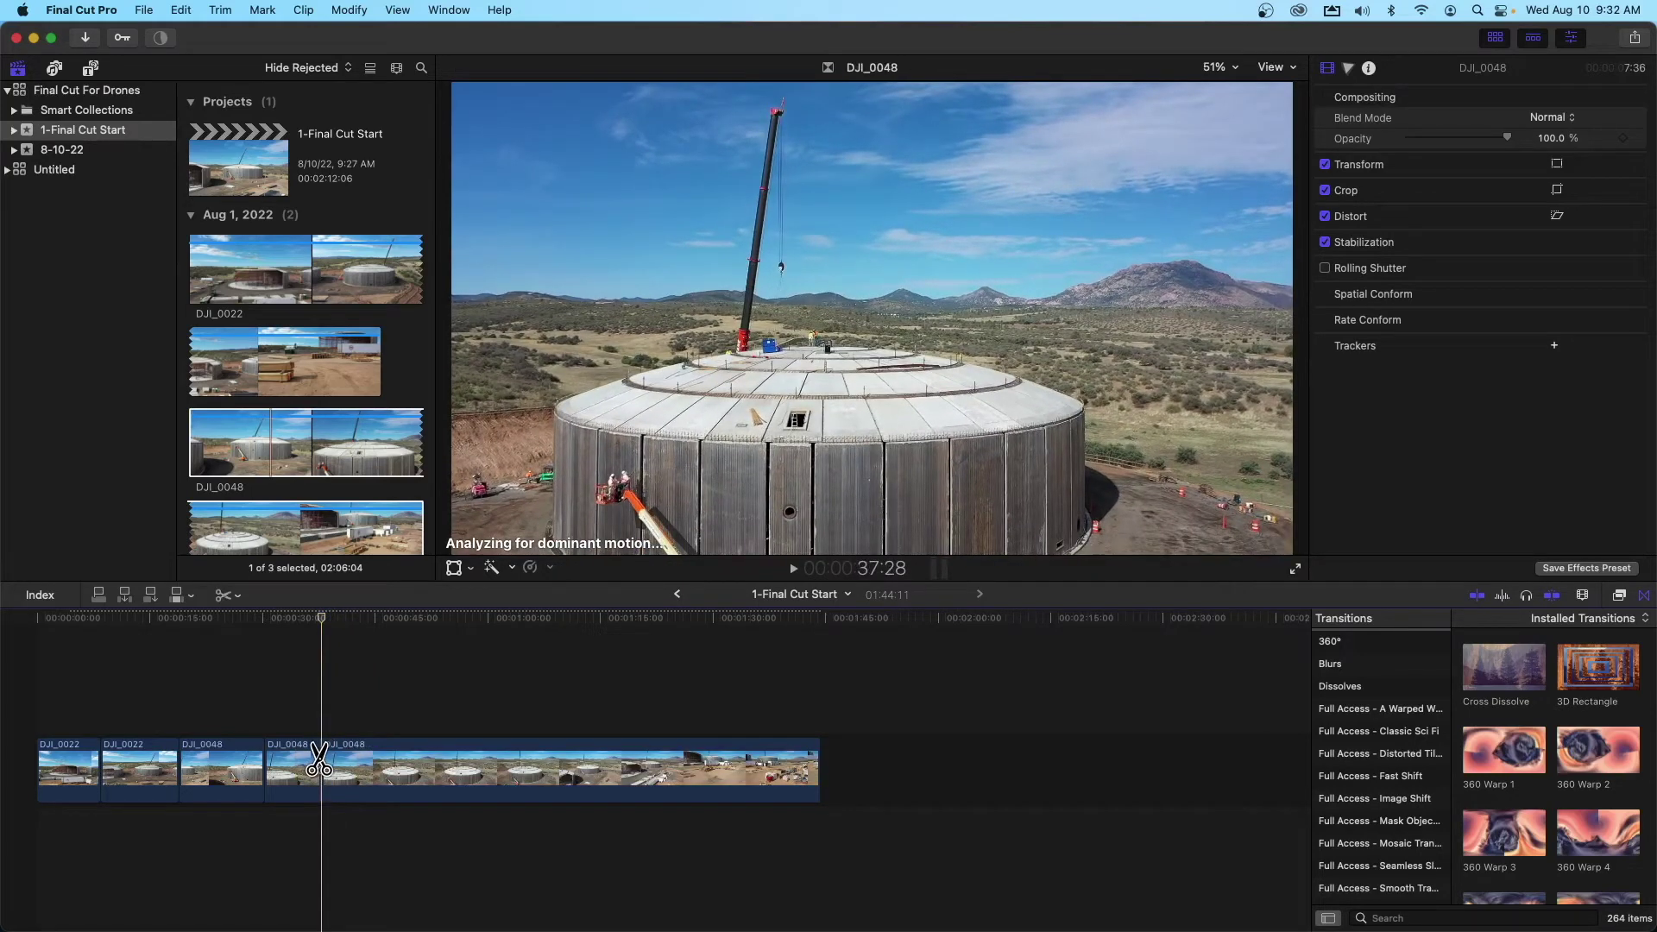
pyautogui.press('a')
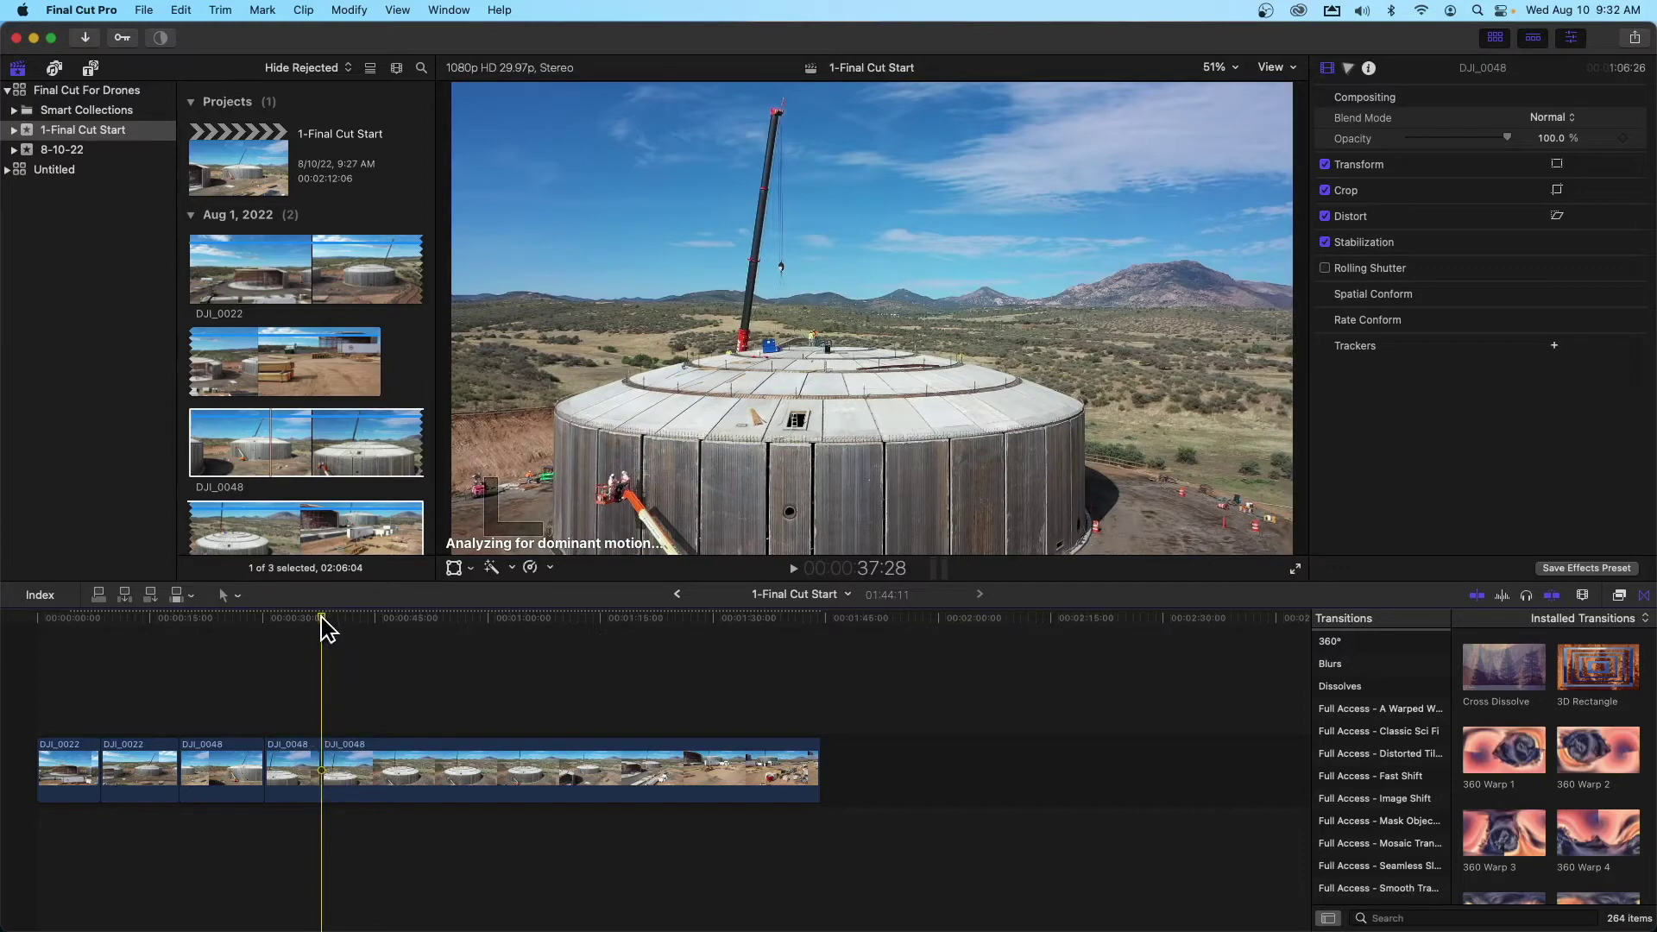
# Review the footage after the 37:28 cut, split DJI_0048 at 1:06:13, and delete the segment between those cuts
pyautogui.press('space')
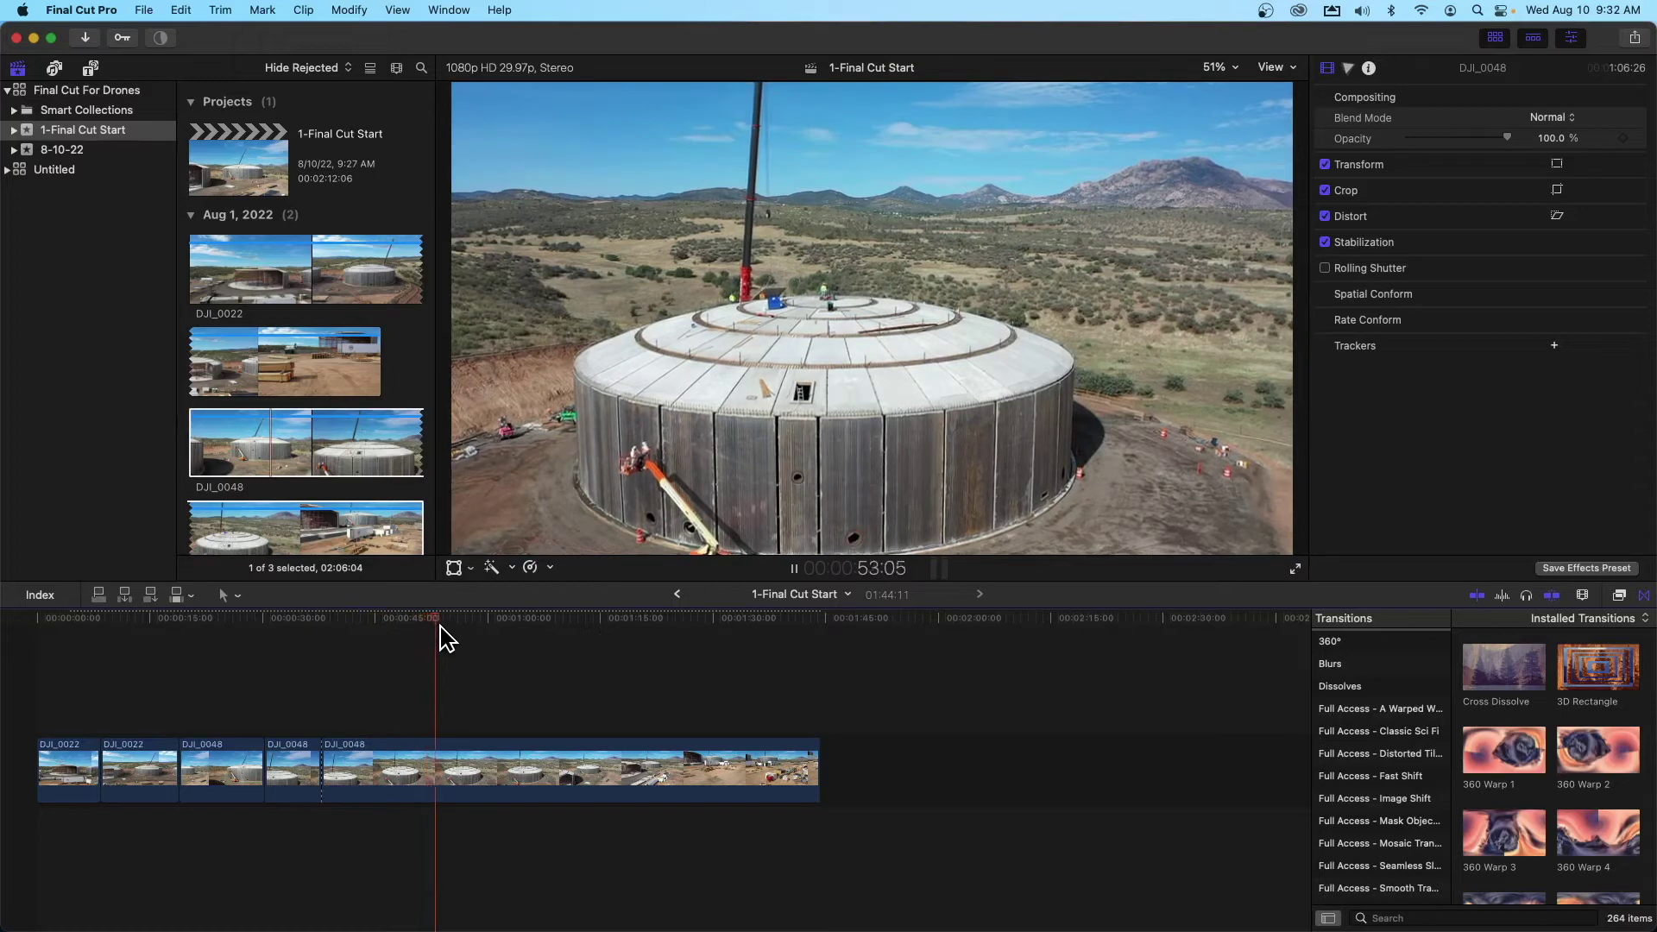
pyautogui.press('space')
pyautogui.moveTo(446, 628); pyautogui.dragTo(535, 623)
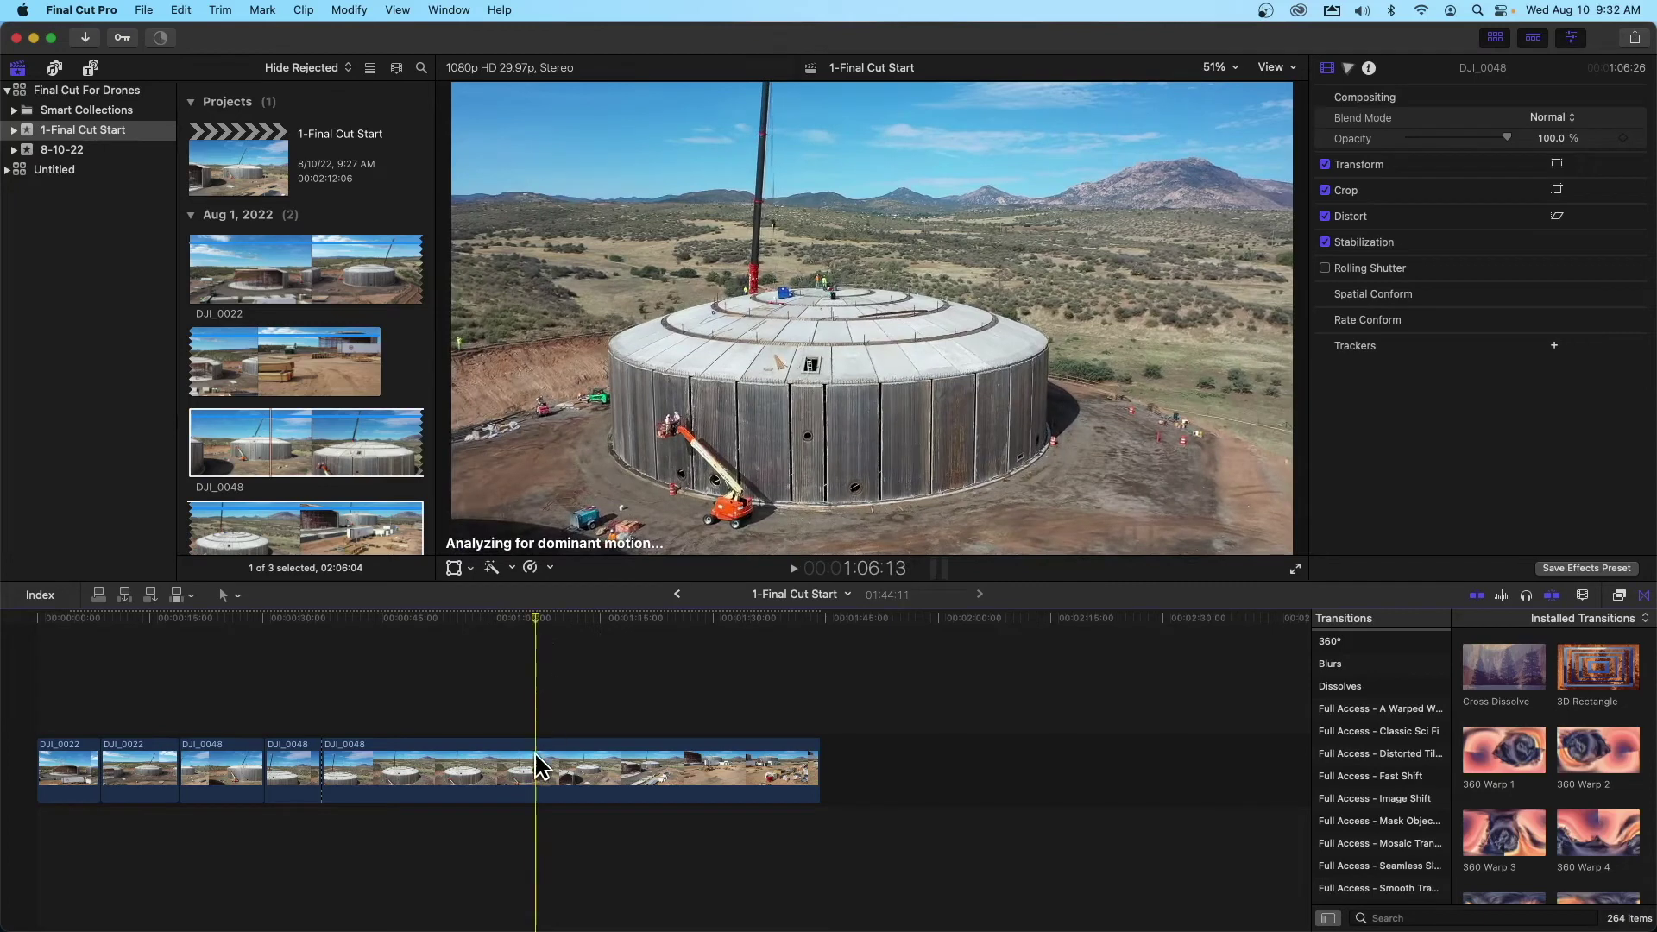
pyautogui.press('super+b')
pyautogui.click(464, 776)
pyautogui.press('Delete')
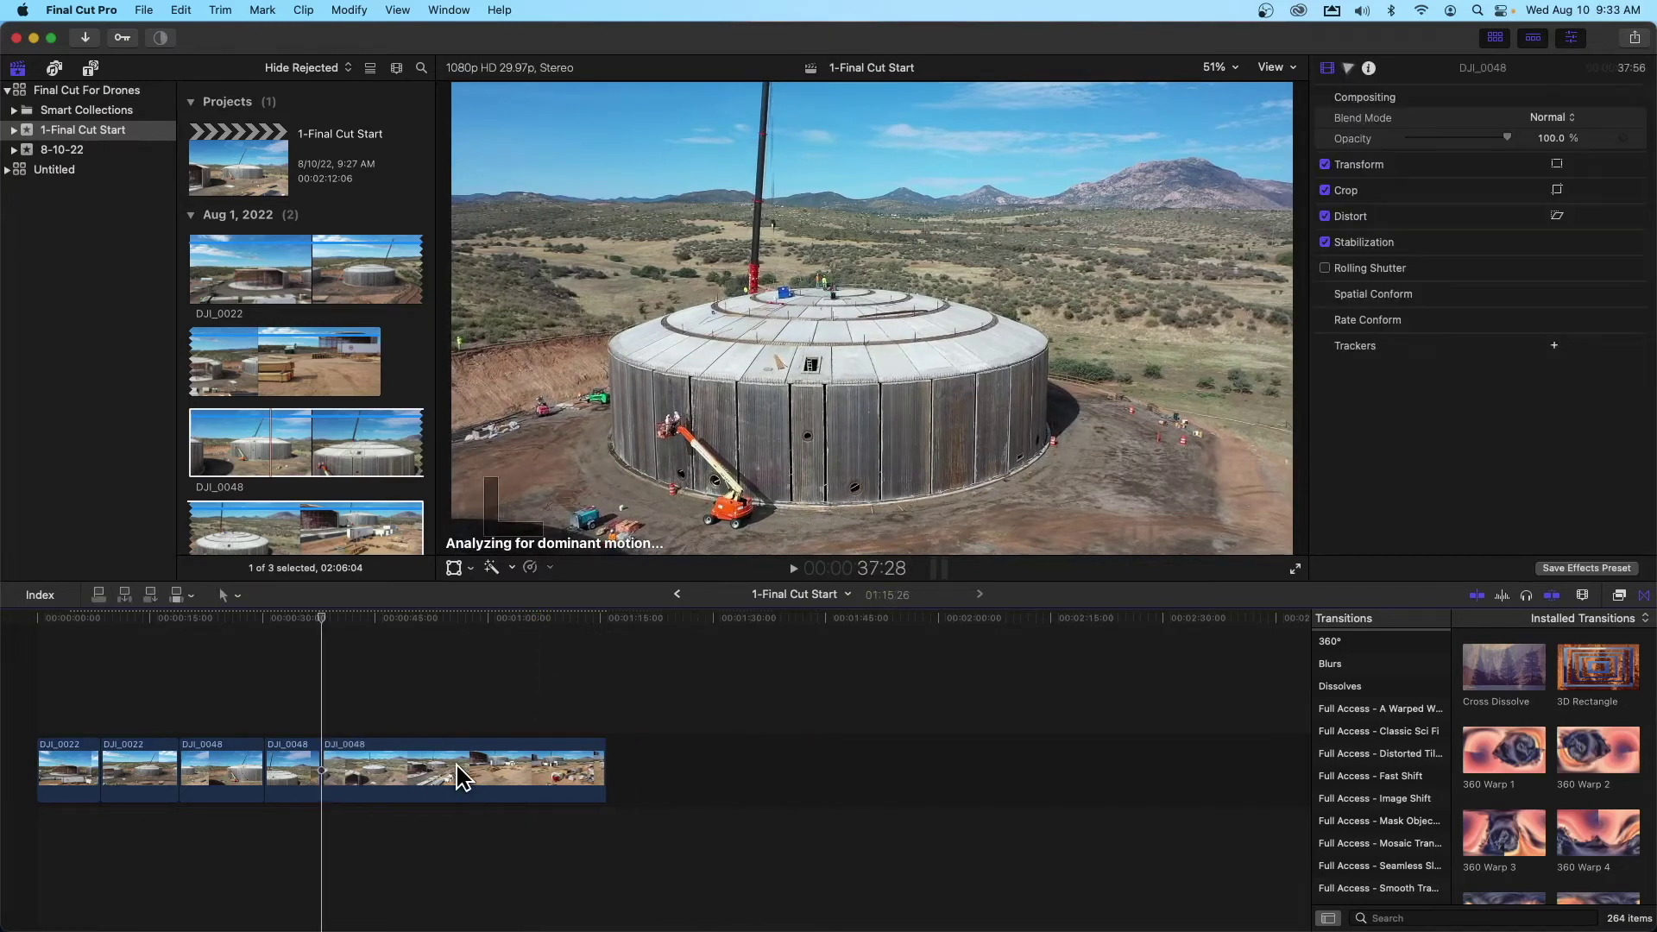
# Play the last DJI_0048 segment, split it with the Blade tool at about 51:15, and delete the footage after the cut
pyautogui.press('space')
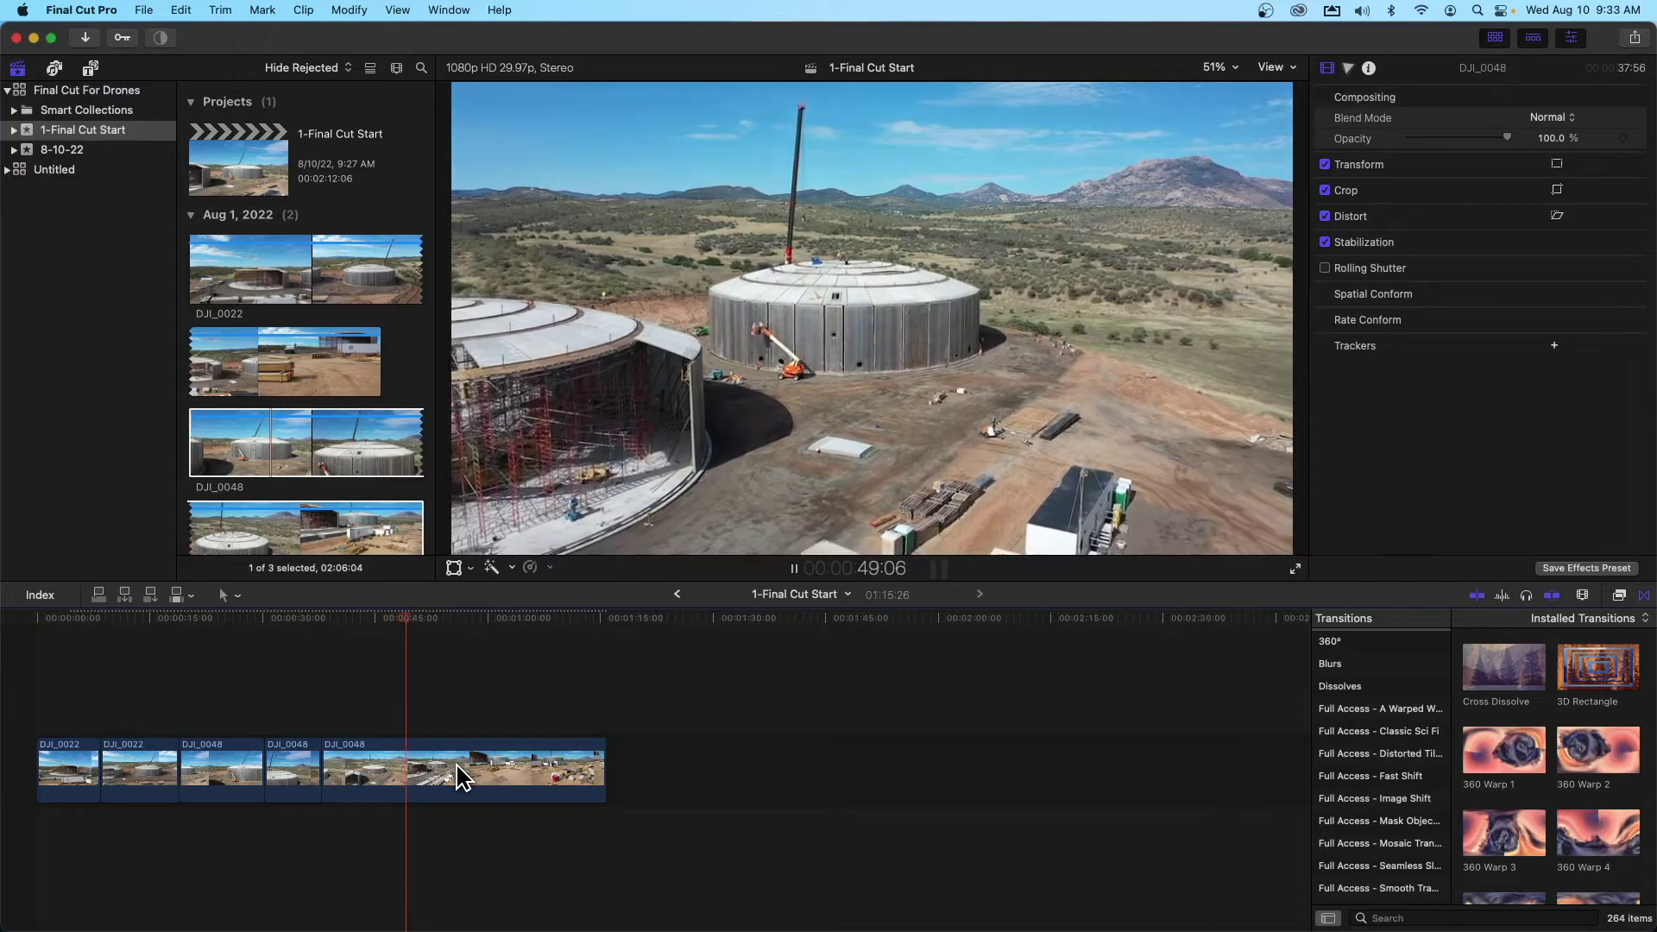
pyautogui.press('space')
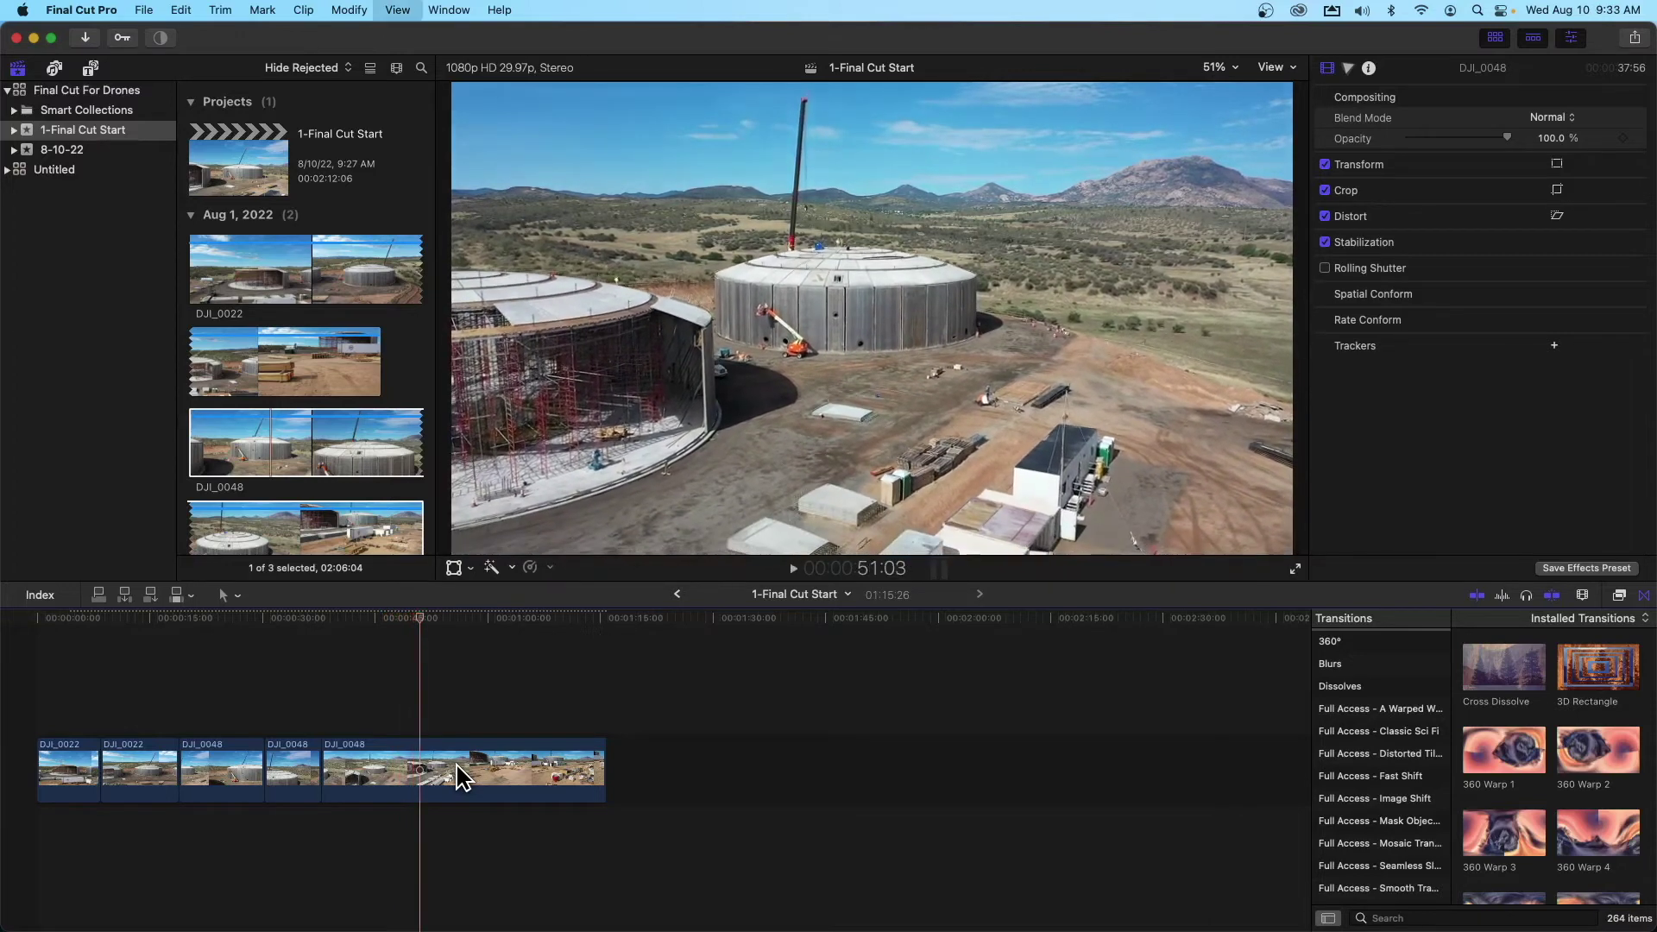
pyautogui.press('space')
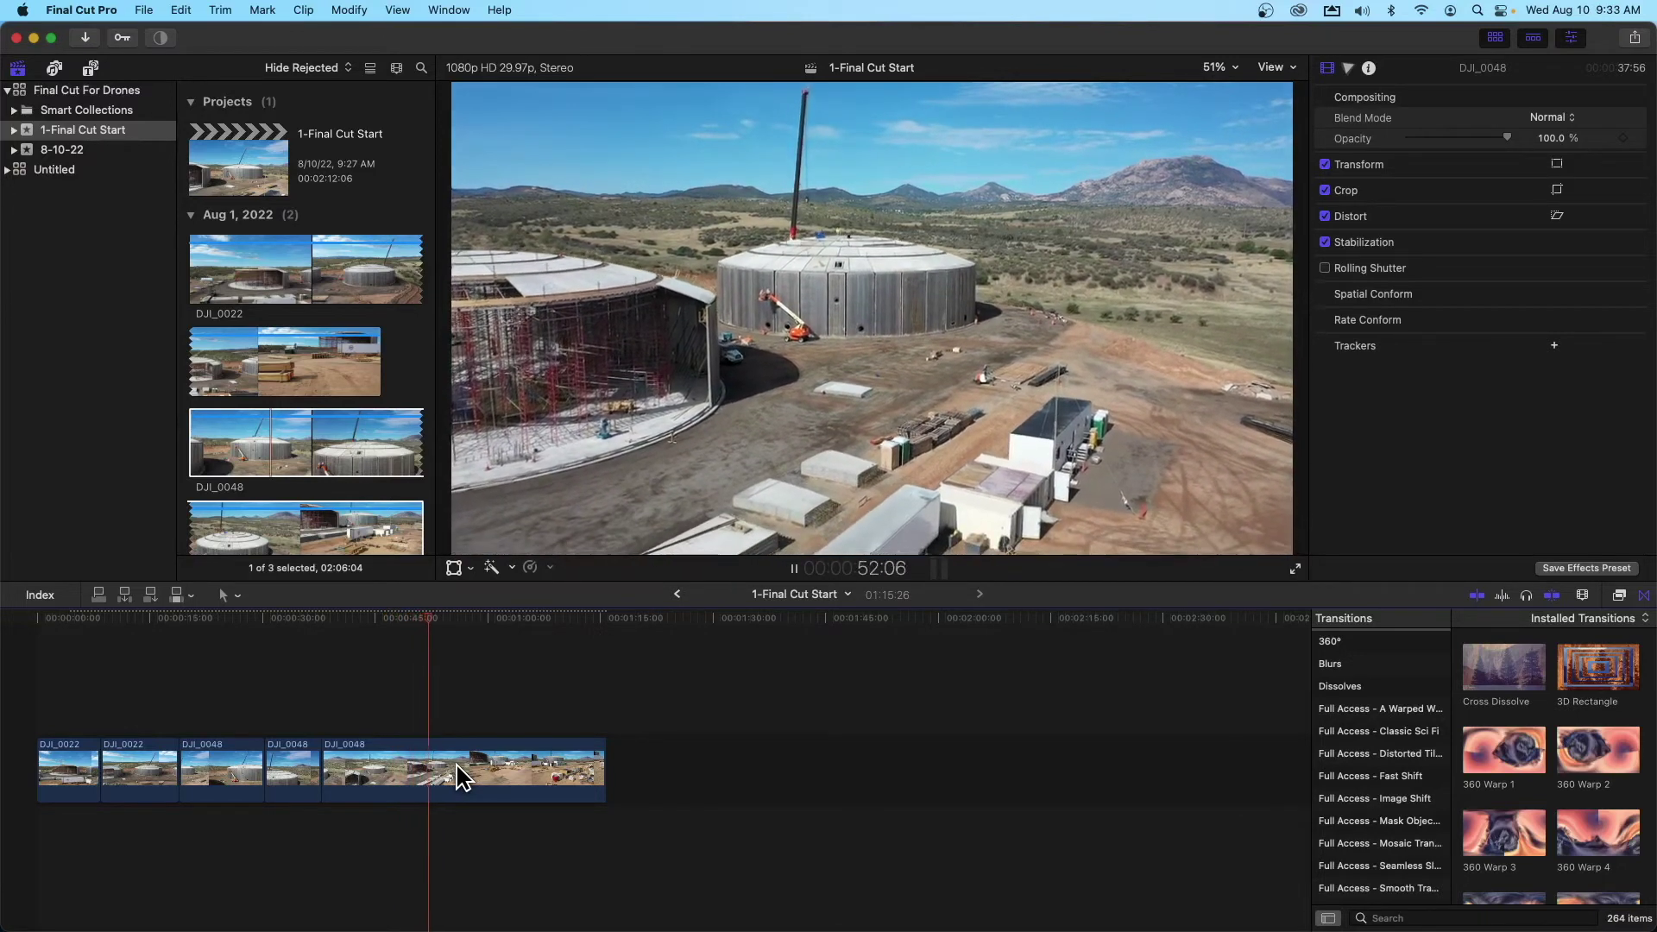
pyautogui.press('space')
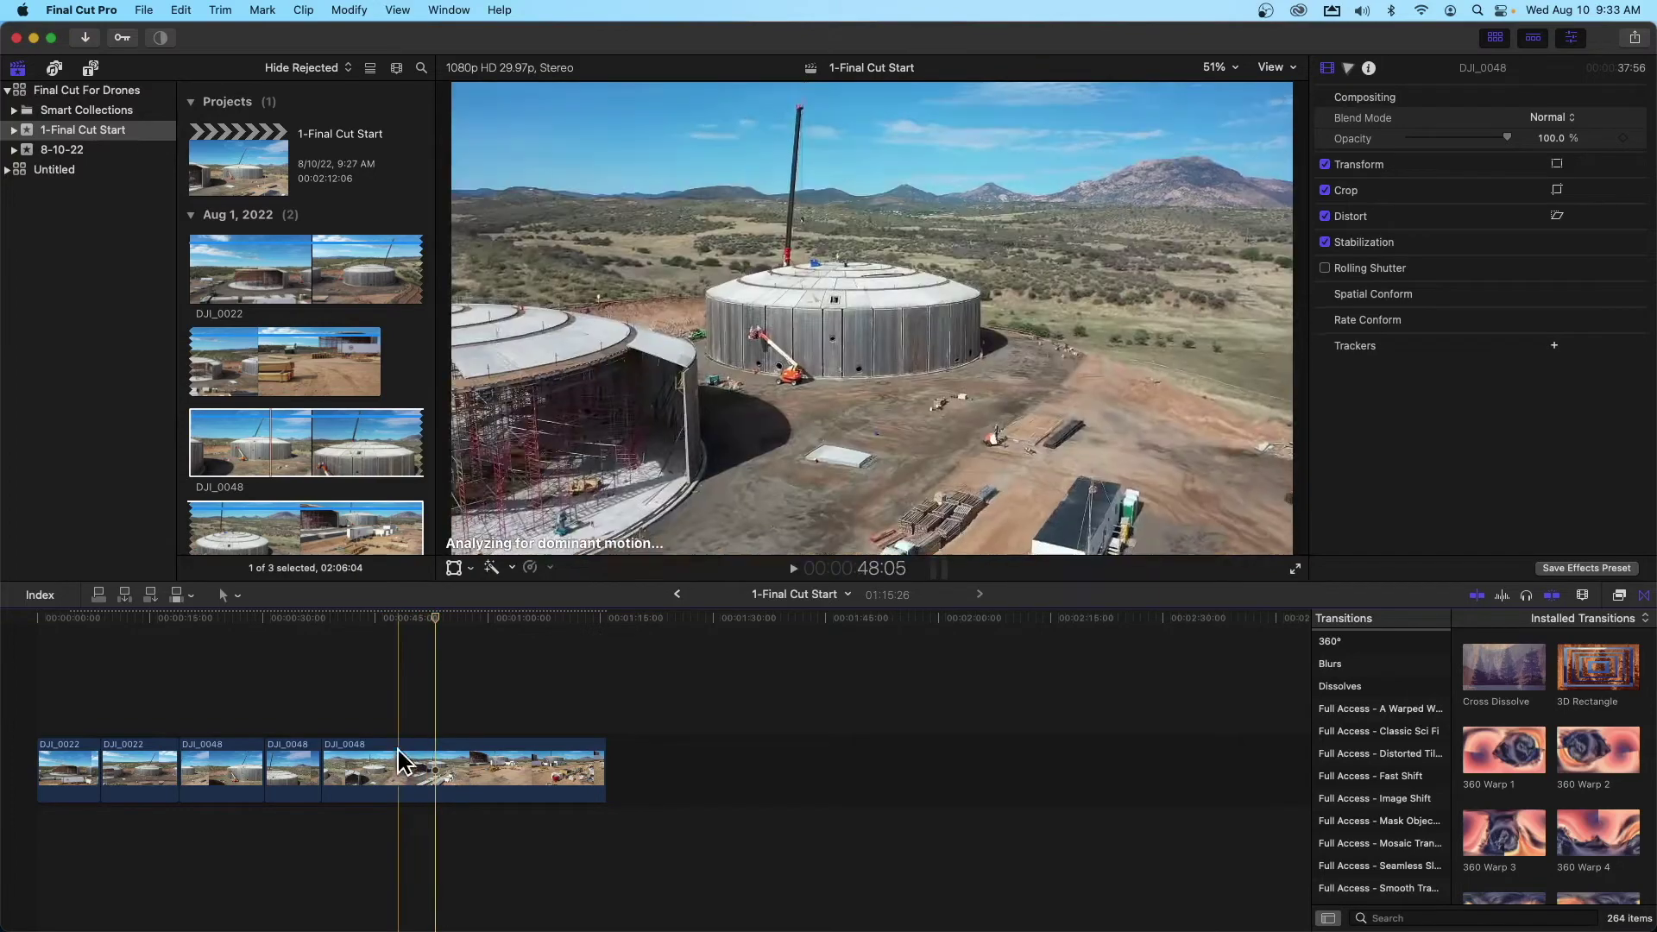
pyautogui.click(424, 619)
pyautogui.press('b')
pyautogui.click(424, 773)
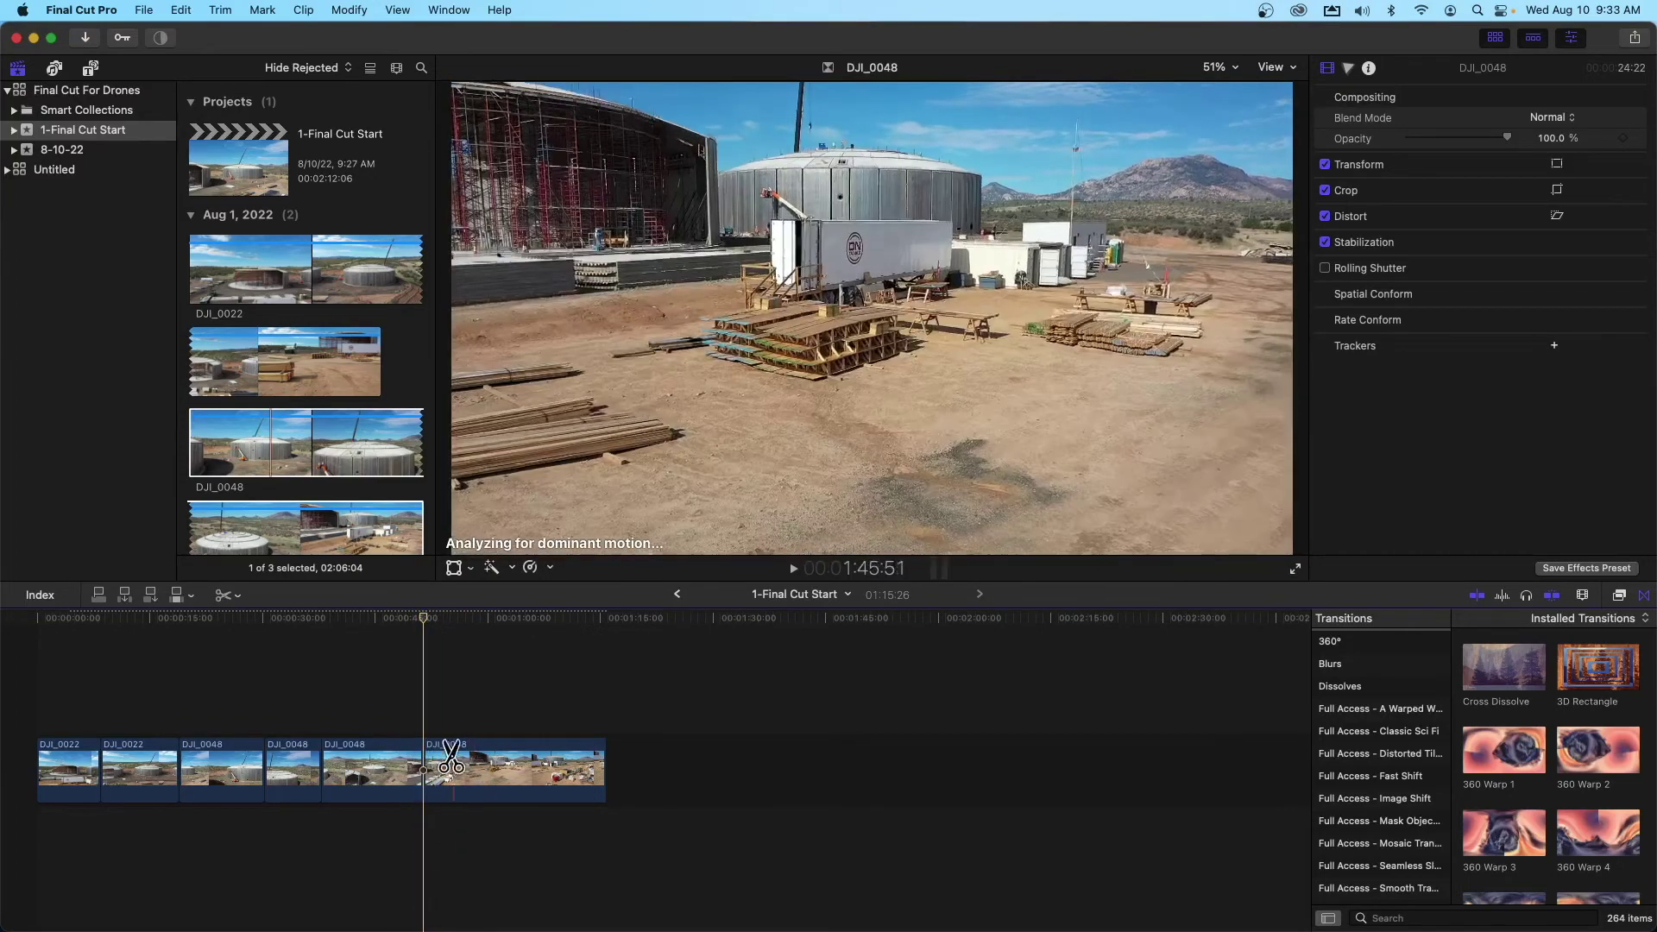
pyautogui.press('a')
pyautogui.click(517, 766)
pyautogui.press('Delete')
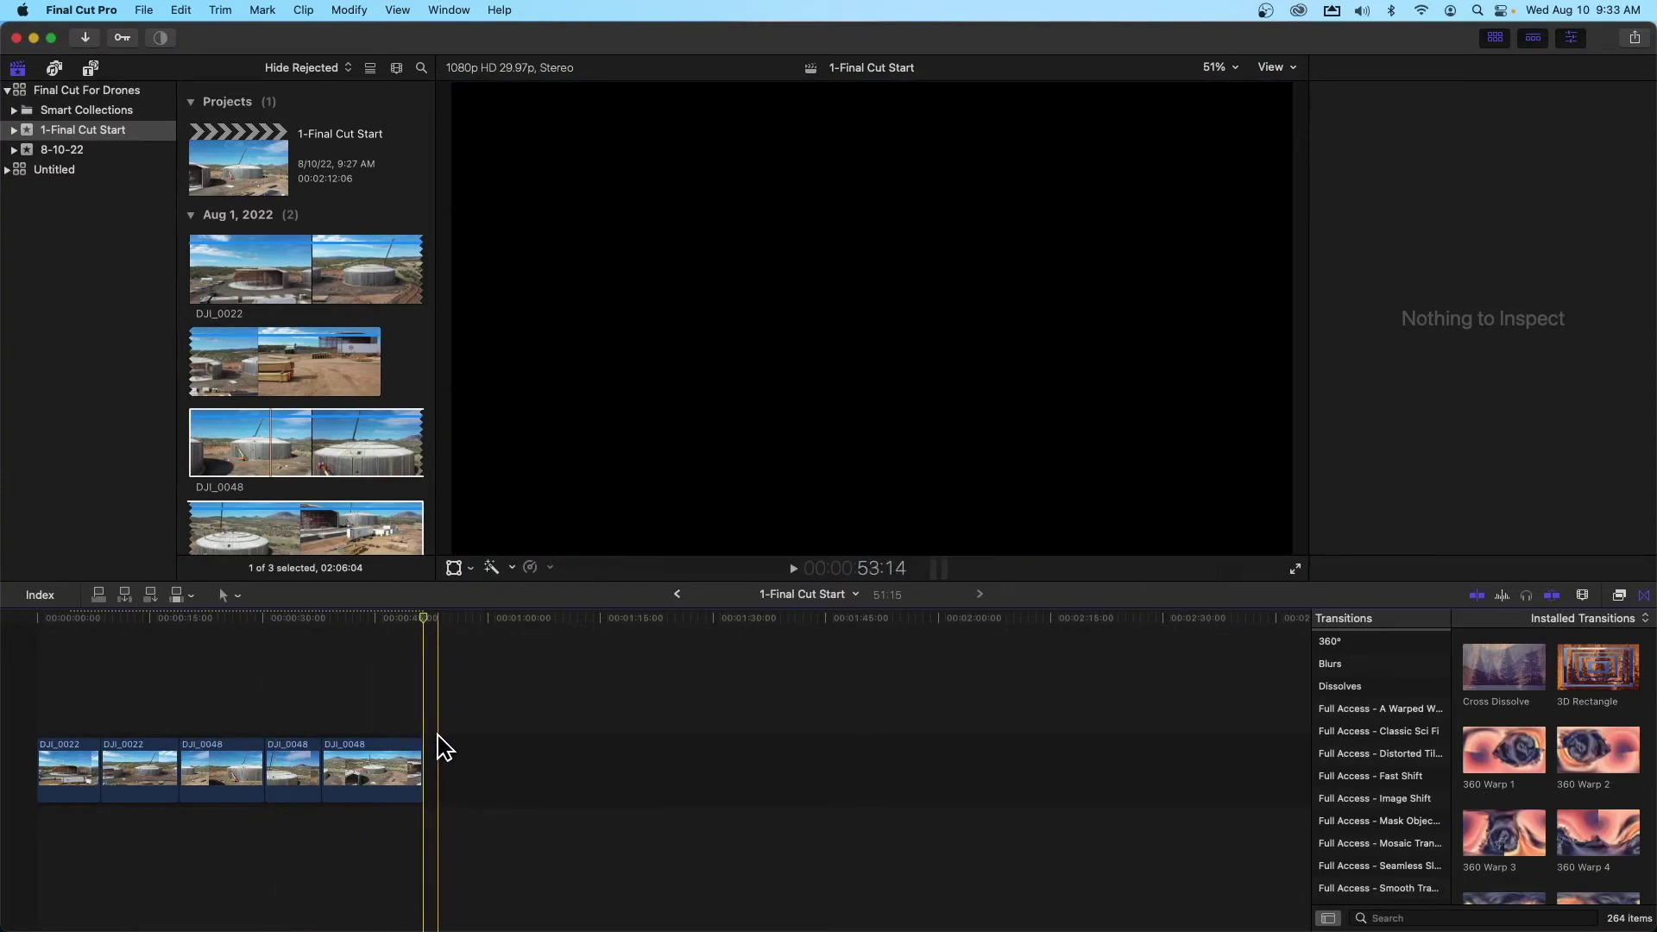
# Return the playhead to the timeline start and view the Transcoding and Analysis details in Background Tasks
pyautogui.moveTo(429, 622); pyautogui.dragTo(40, 643)
pyautogui.press('super+4')
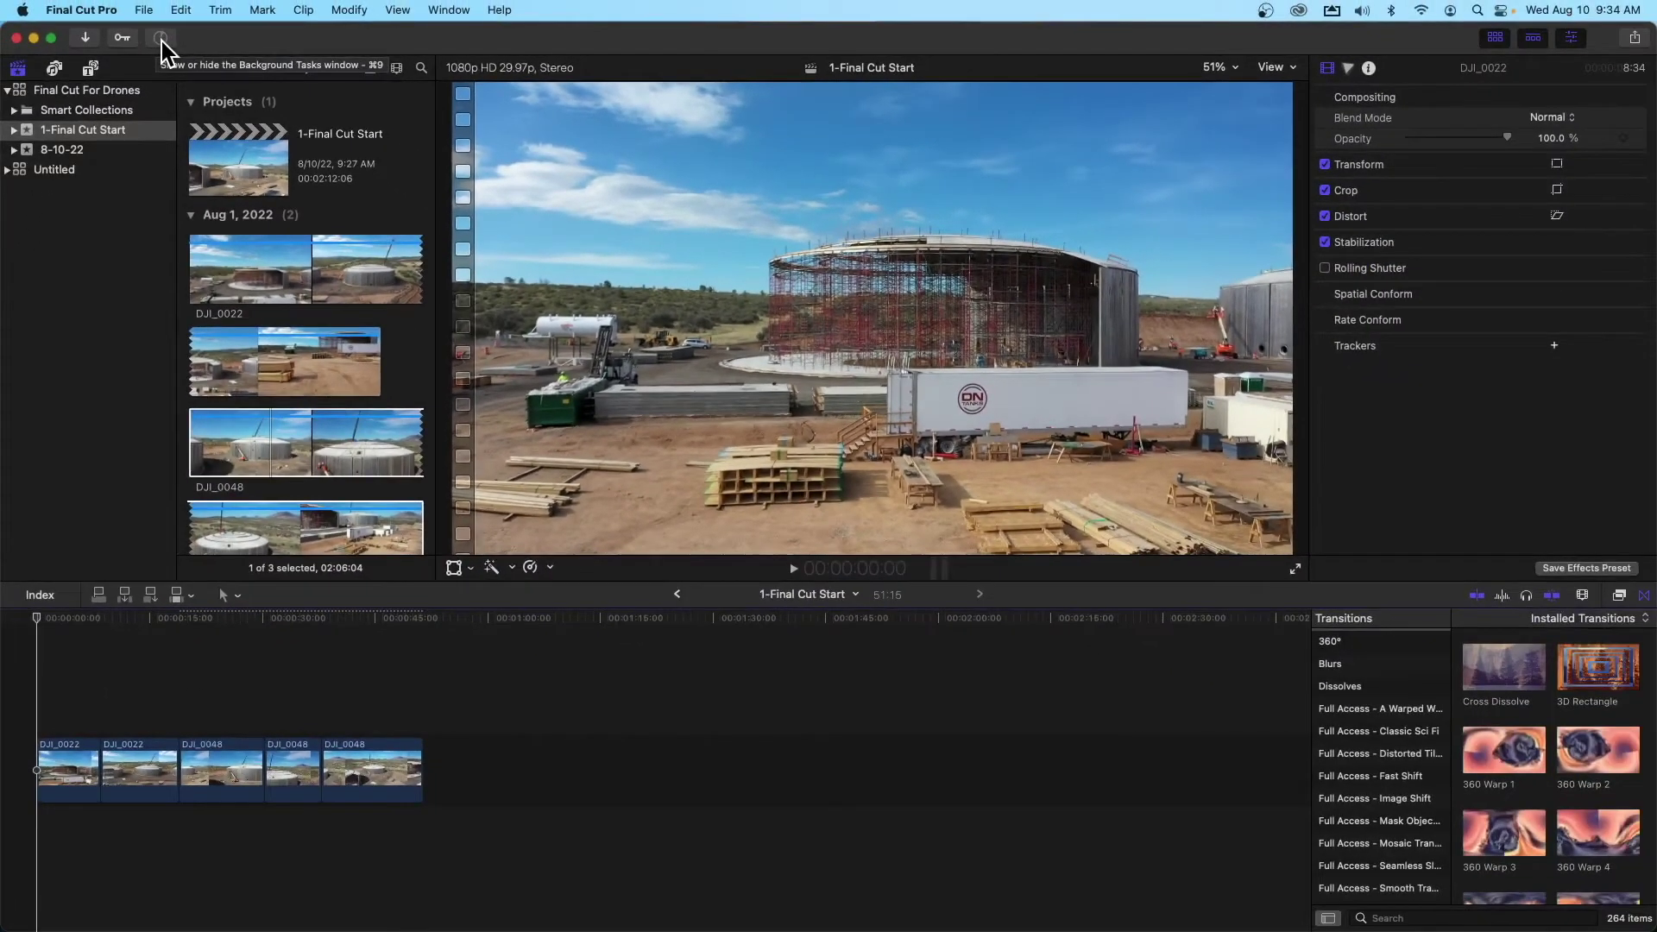
pyautogui.click(160, 39)
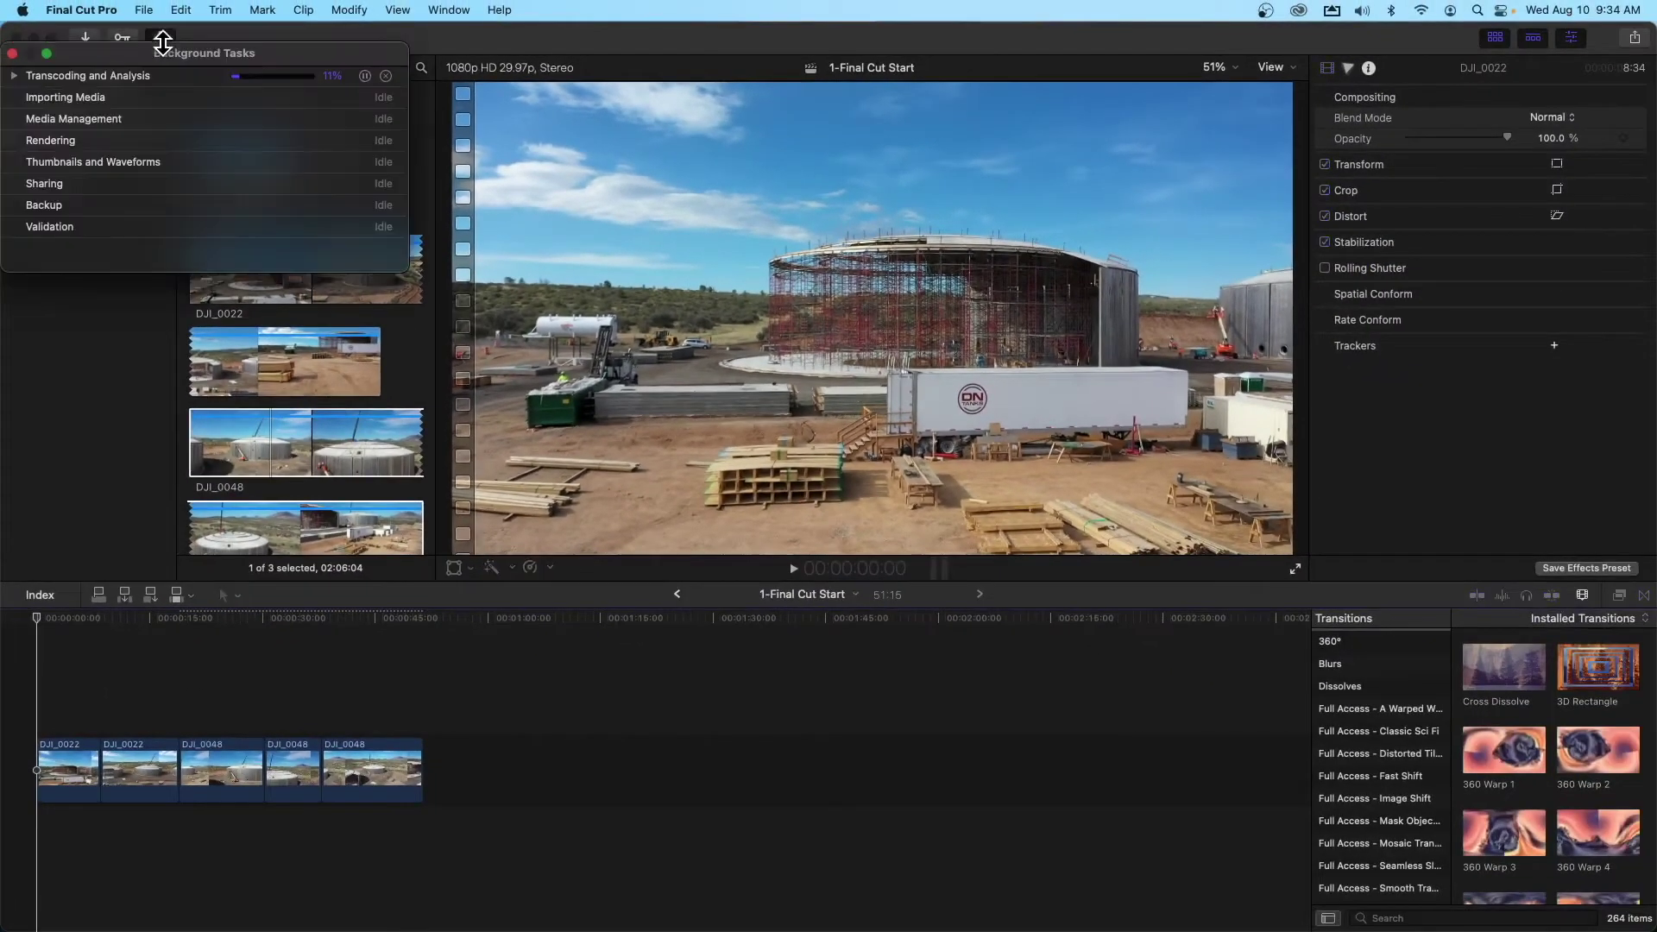
pyautogui.click(14, 76)
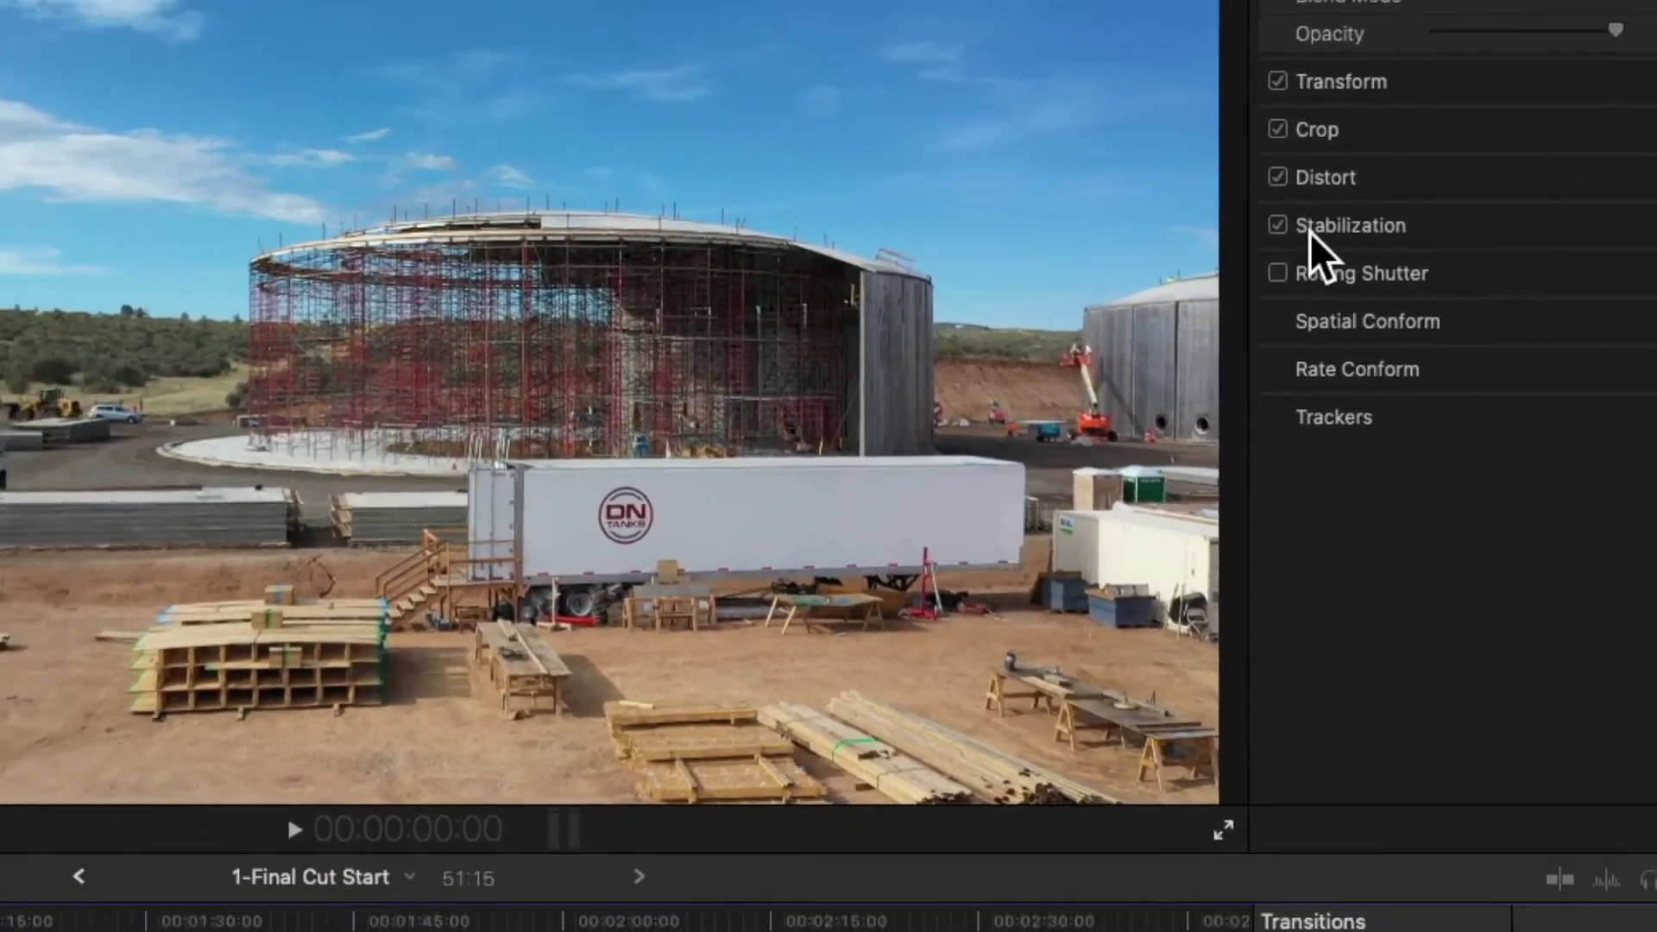
# Check the Dominant Motion analysis progress for DJI_0048 in Background Tasks and close the window
pyautogui.press('super+9')
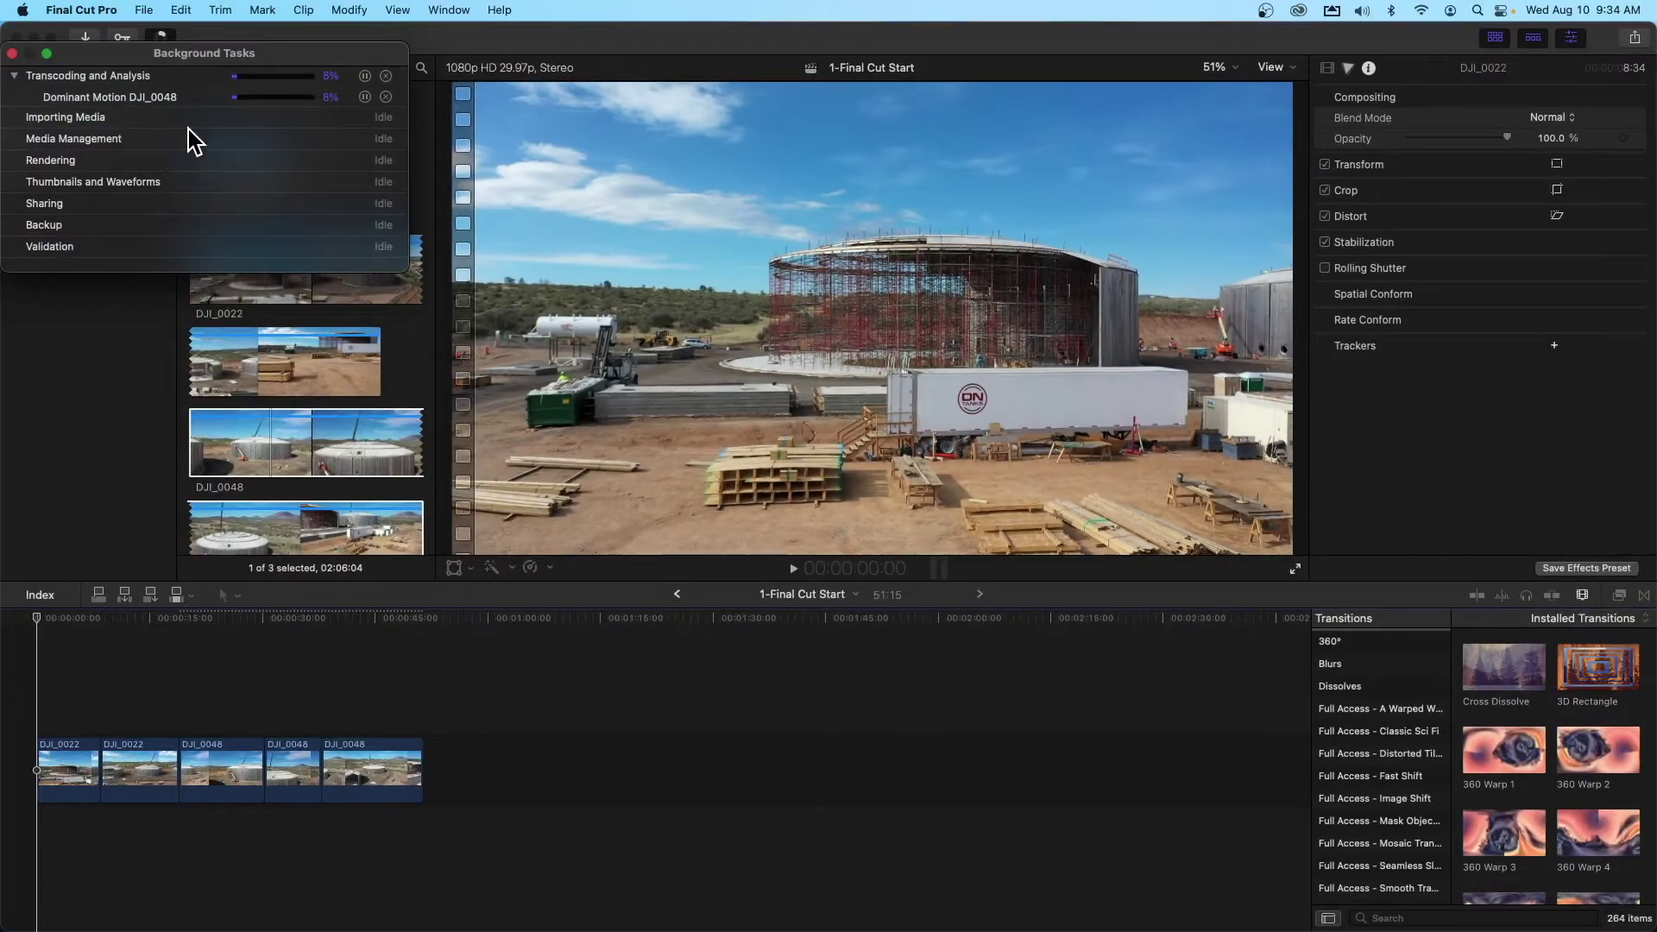
pyautogui.moveTo(259, 53); pyautogui.dragTo(313, 52)
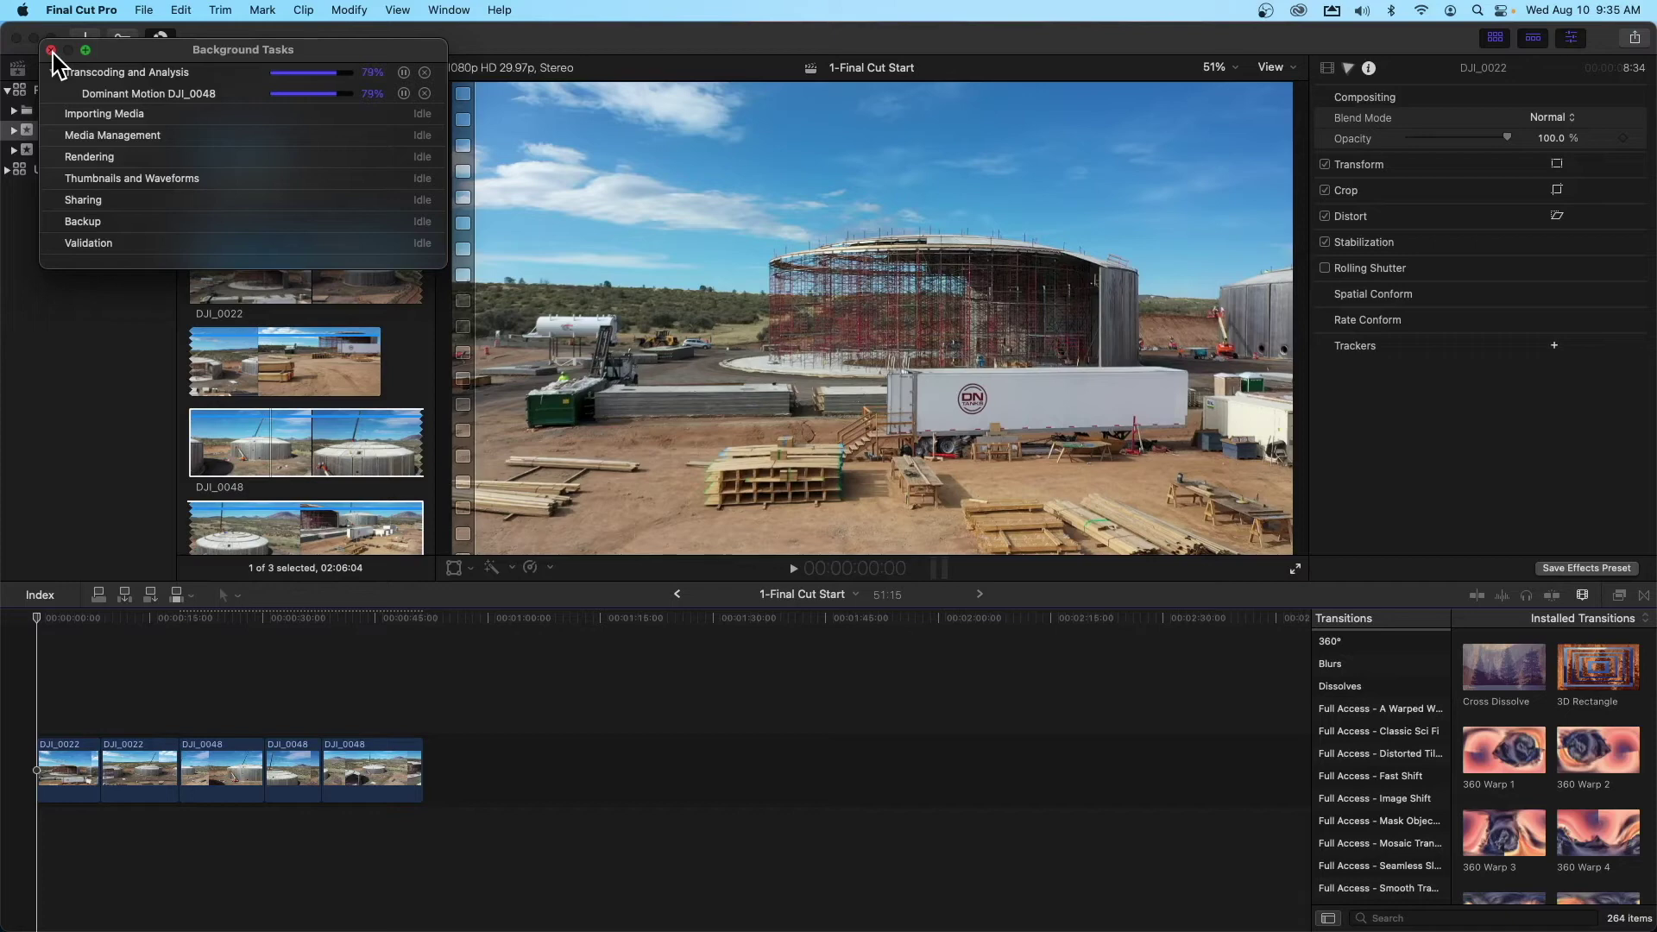
pyautogui.click(50, 50)
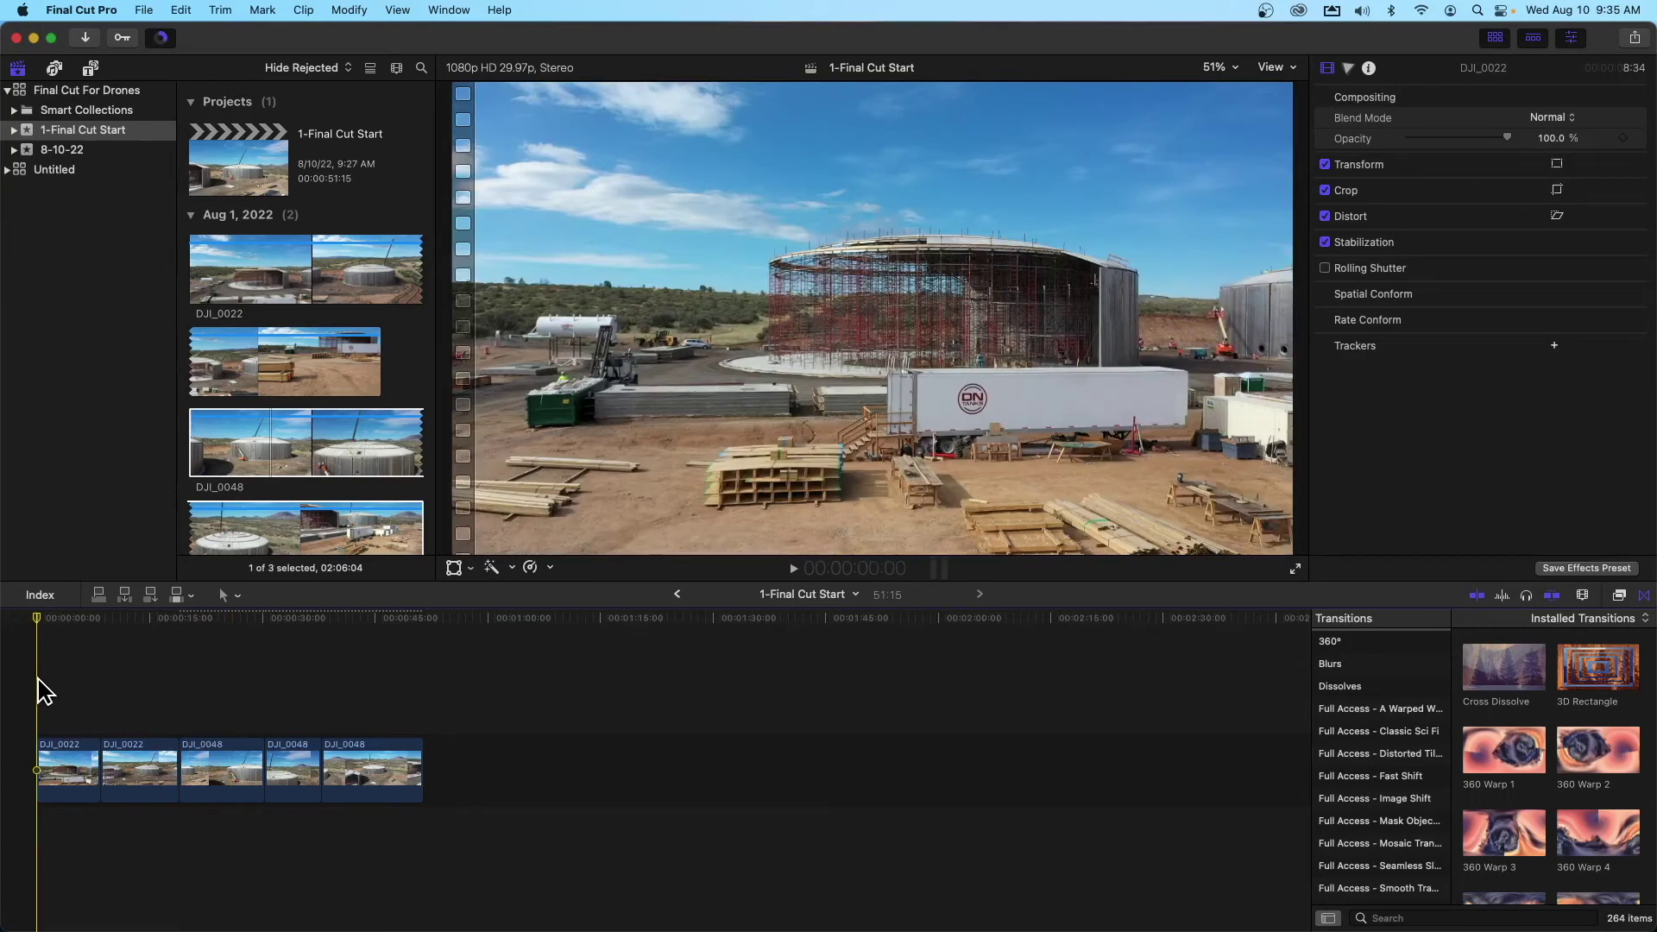
pyautogui.press('super+equal')
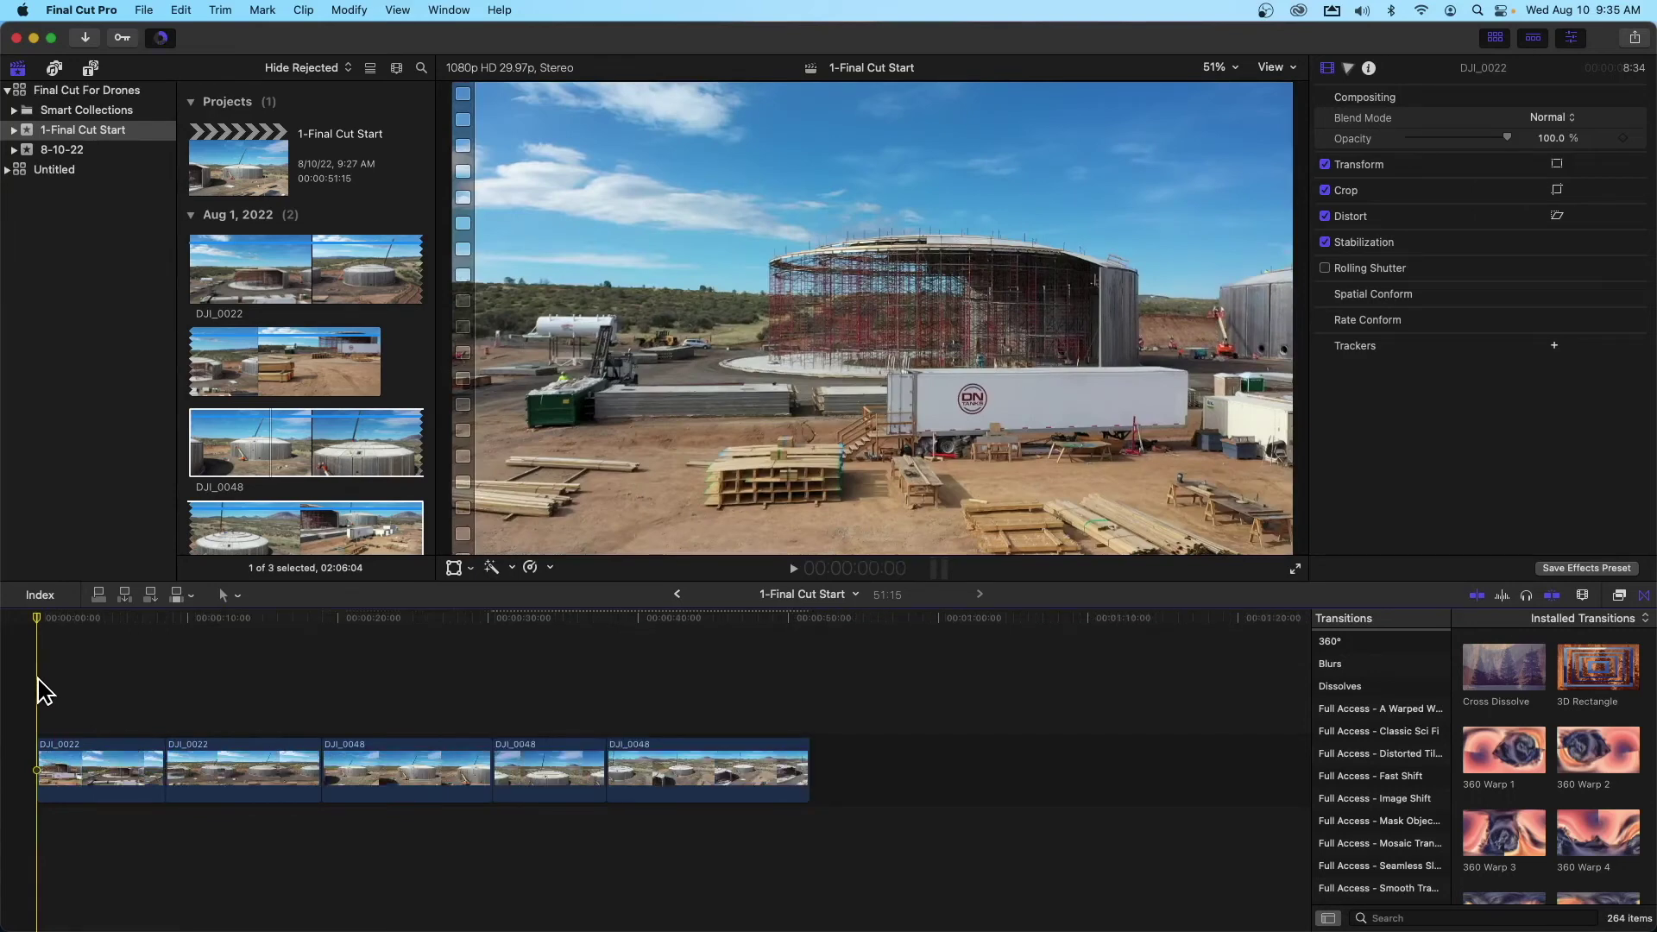
pyautogui.press('super+equal')
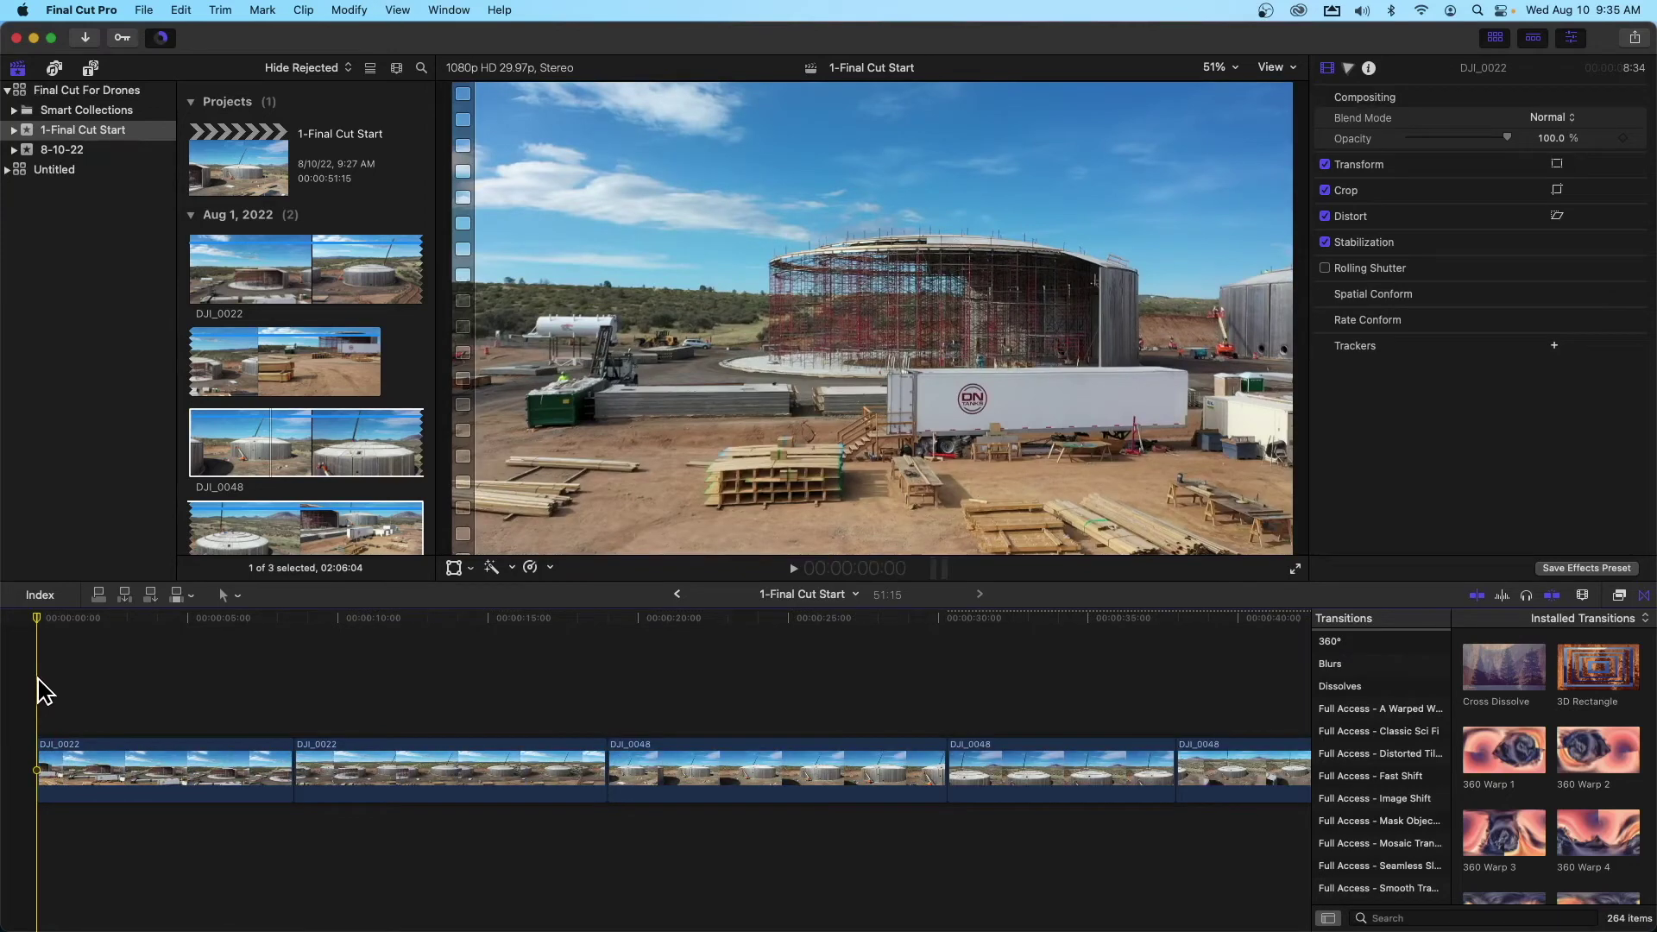
pyautogui.press('super+minus')
pyautogui.press('super+minus')
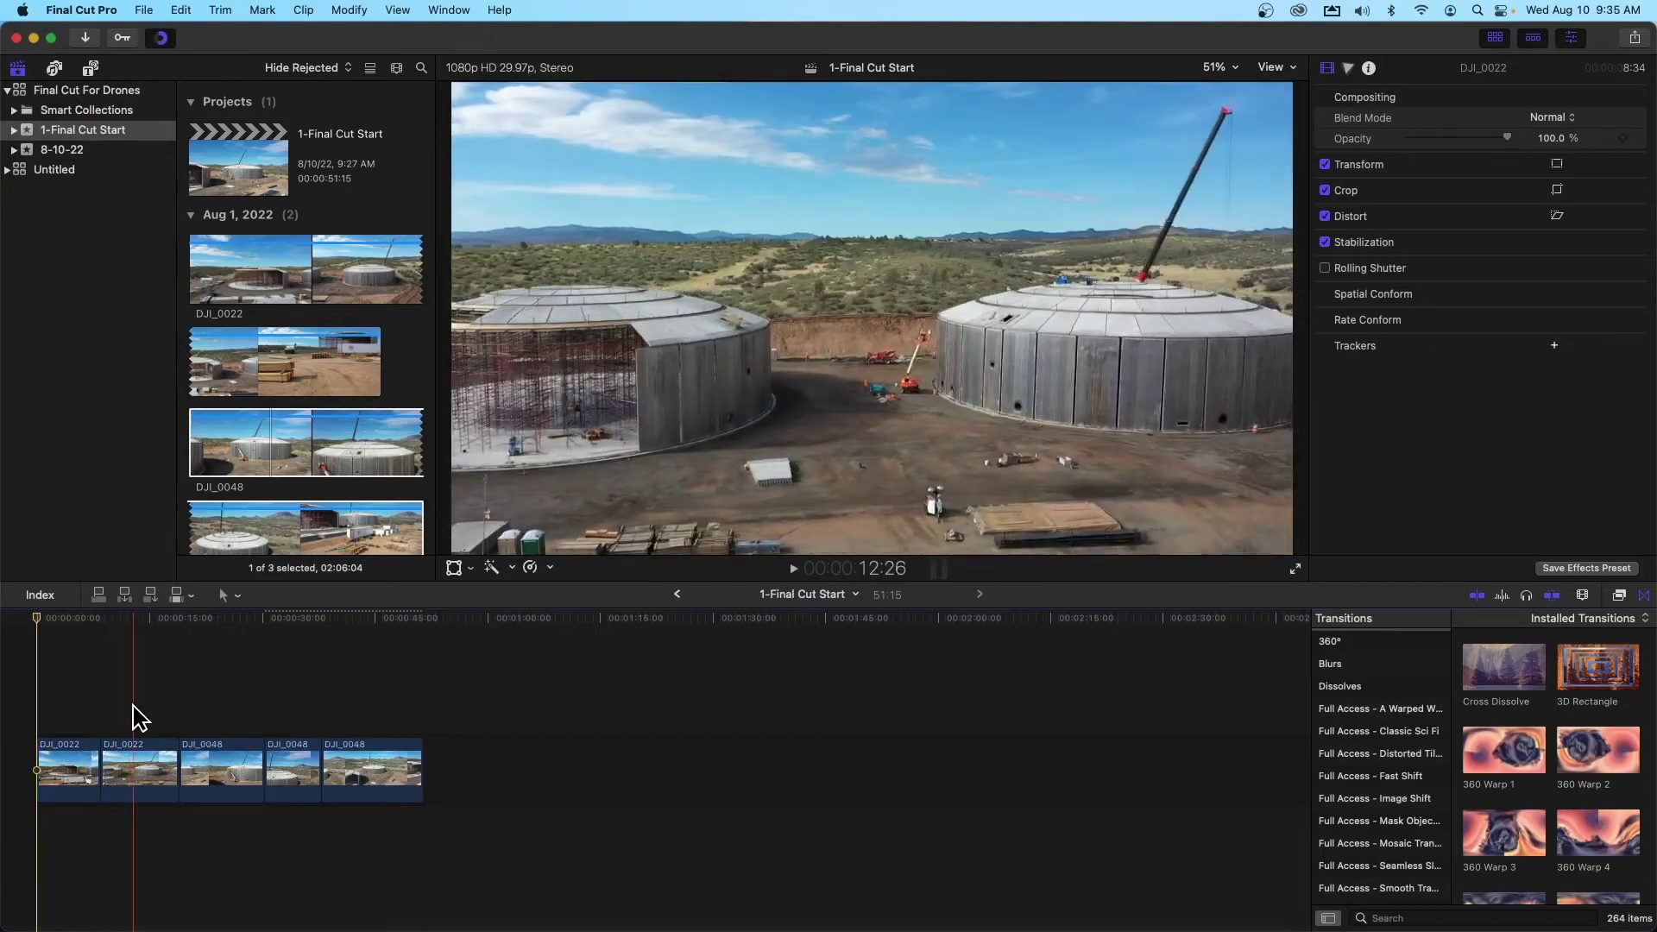
# Browse the installed titles through the Full Access Cinematic and Circular categories and show the Clean Line titles
pyautogui.press('super+equal')
pyautogui.hscroll(-3, 277, 708)
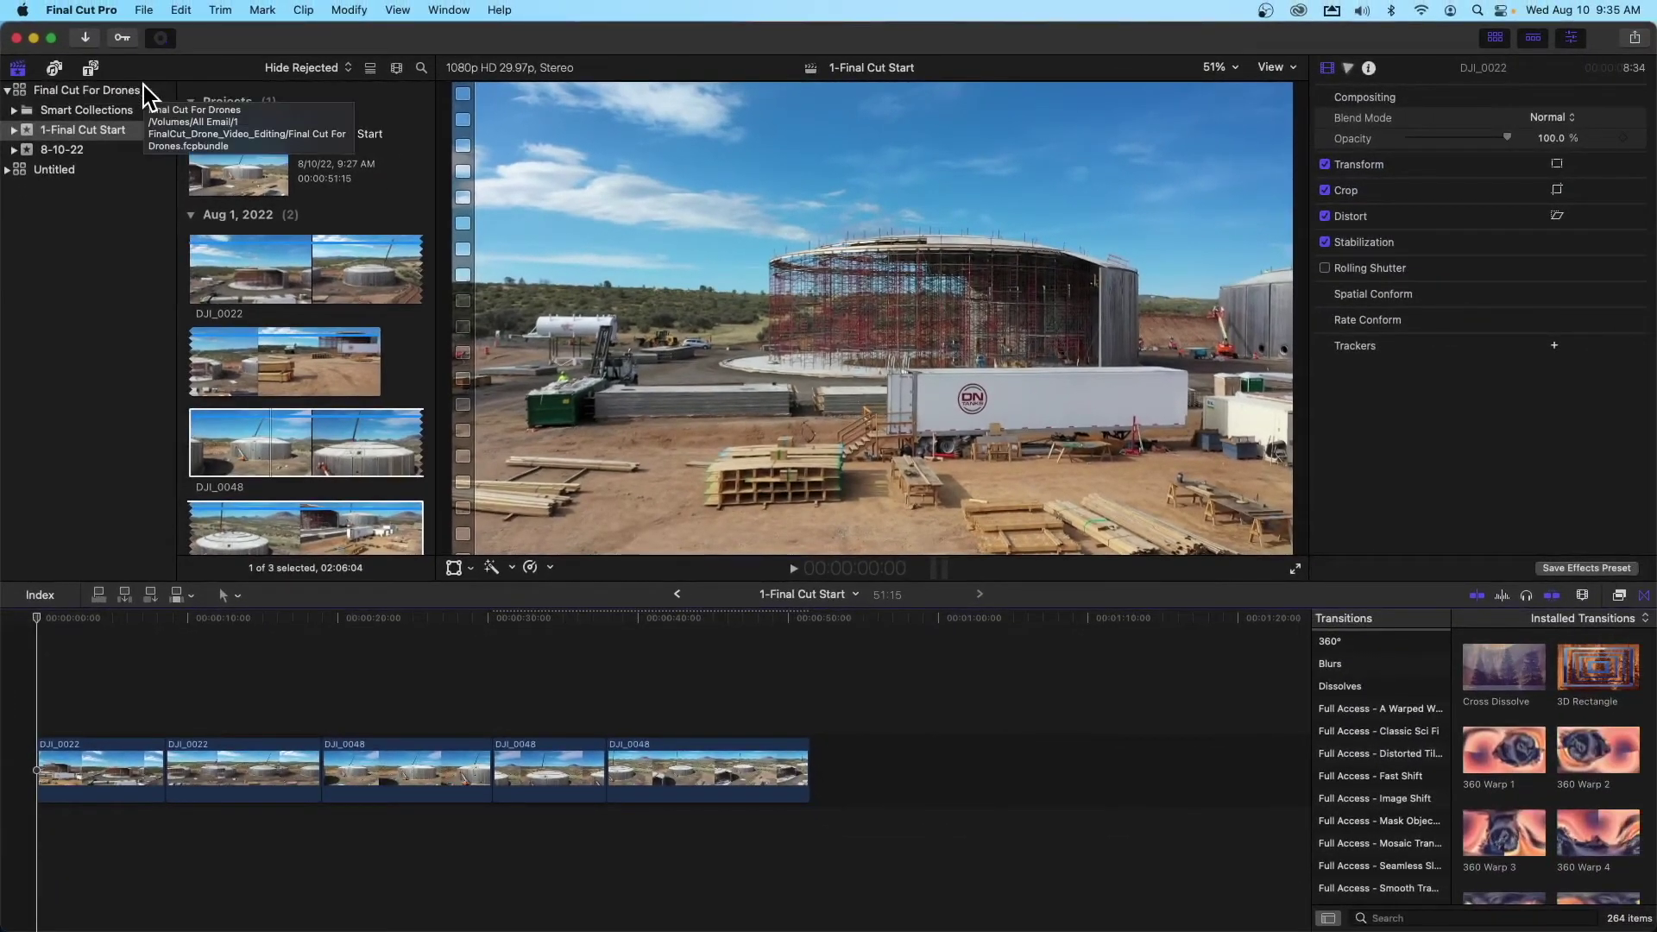
pyautogui.click(91, 69)
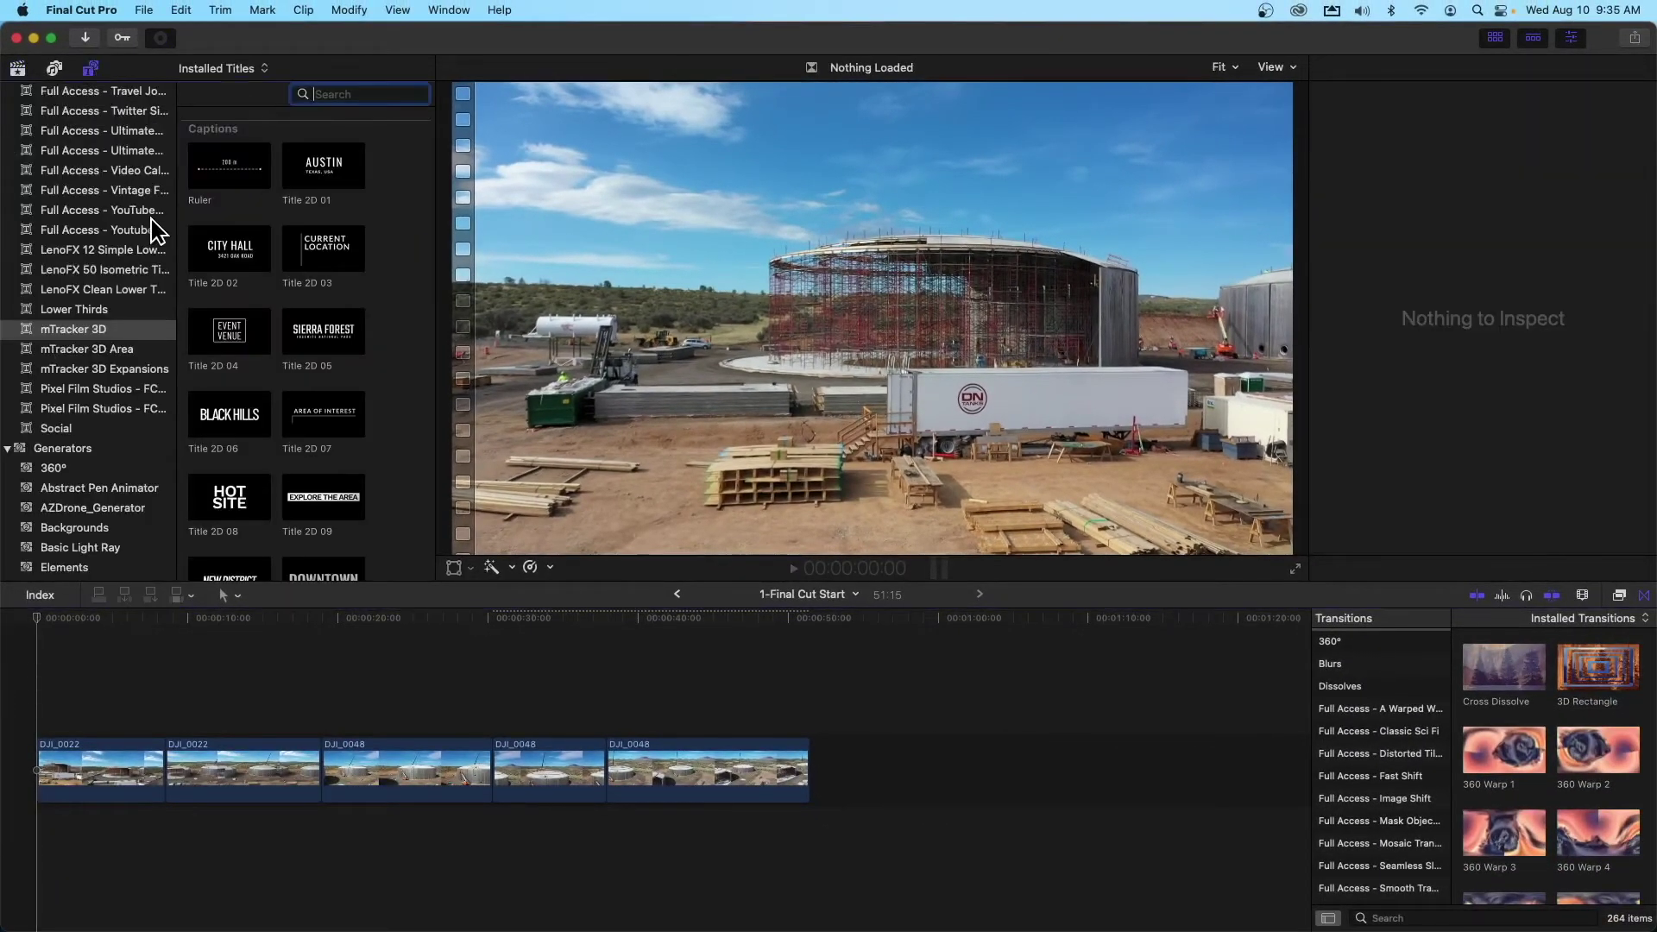
pyautogui.scroll(10, 146, 229)
pyautogui.scroll(5, 142, 226)
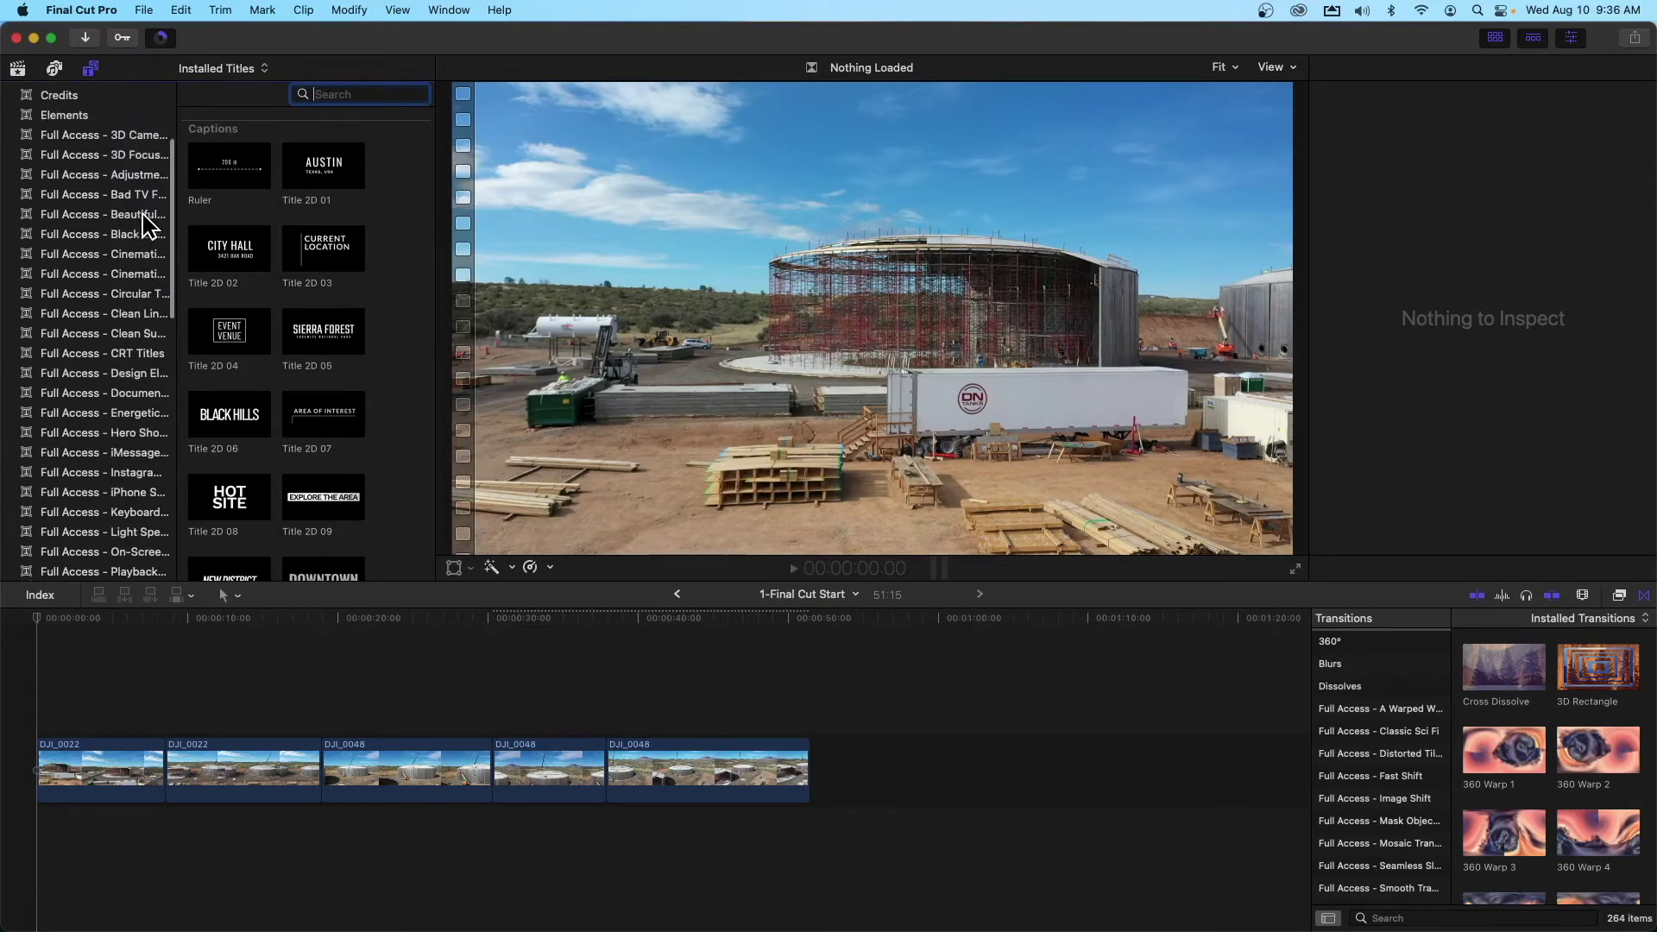
pyautogui.click(144, 255)
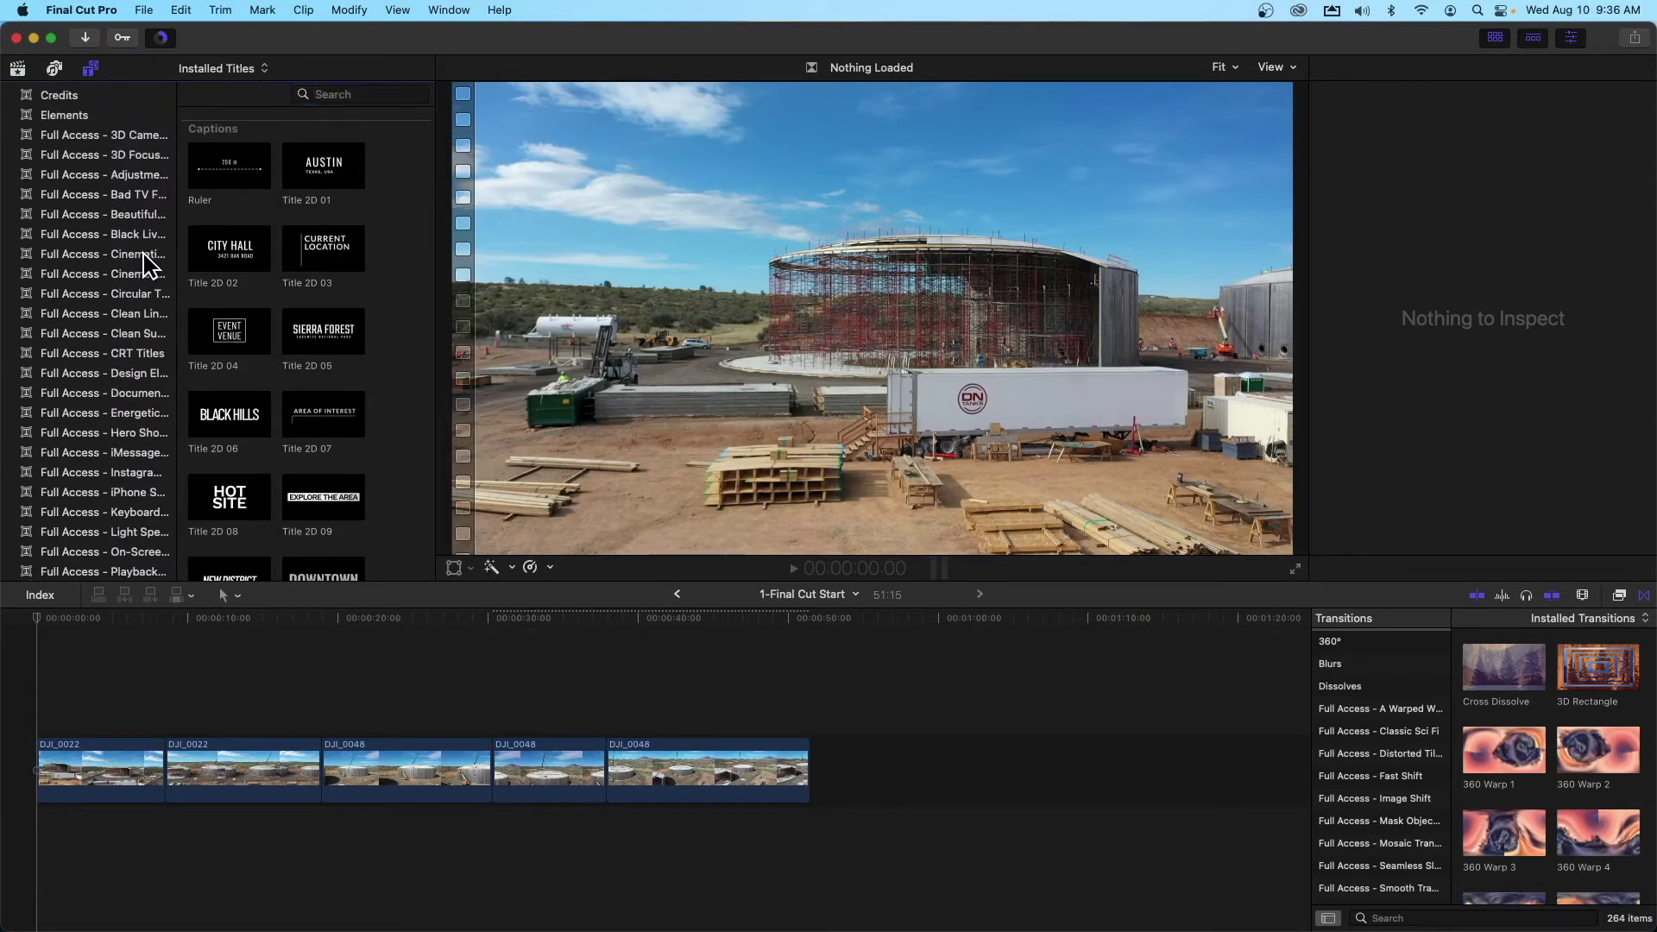
pyautogui.click(143, 274)
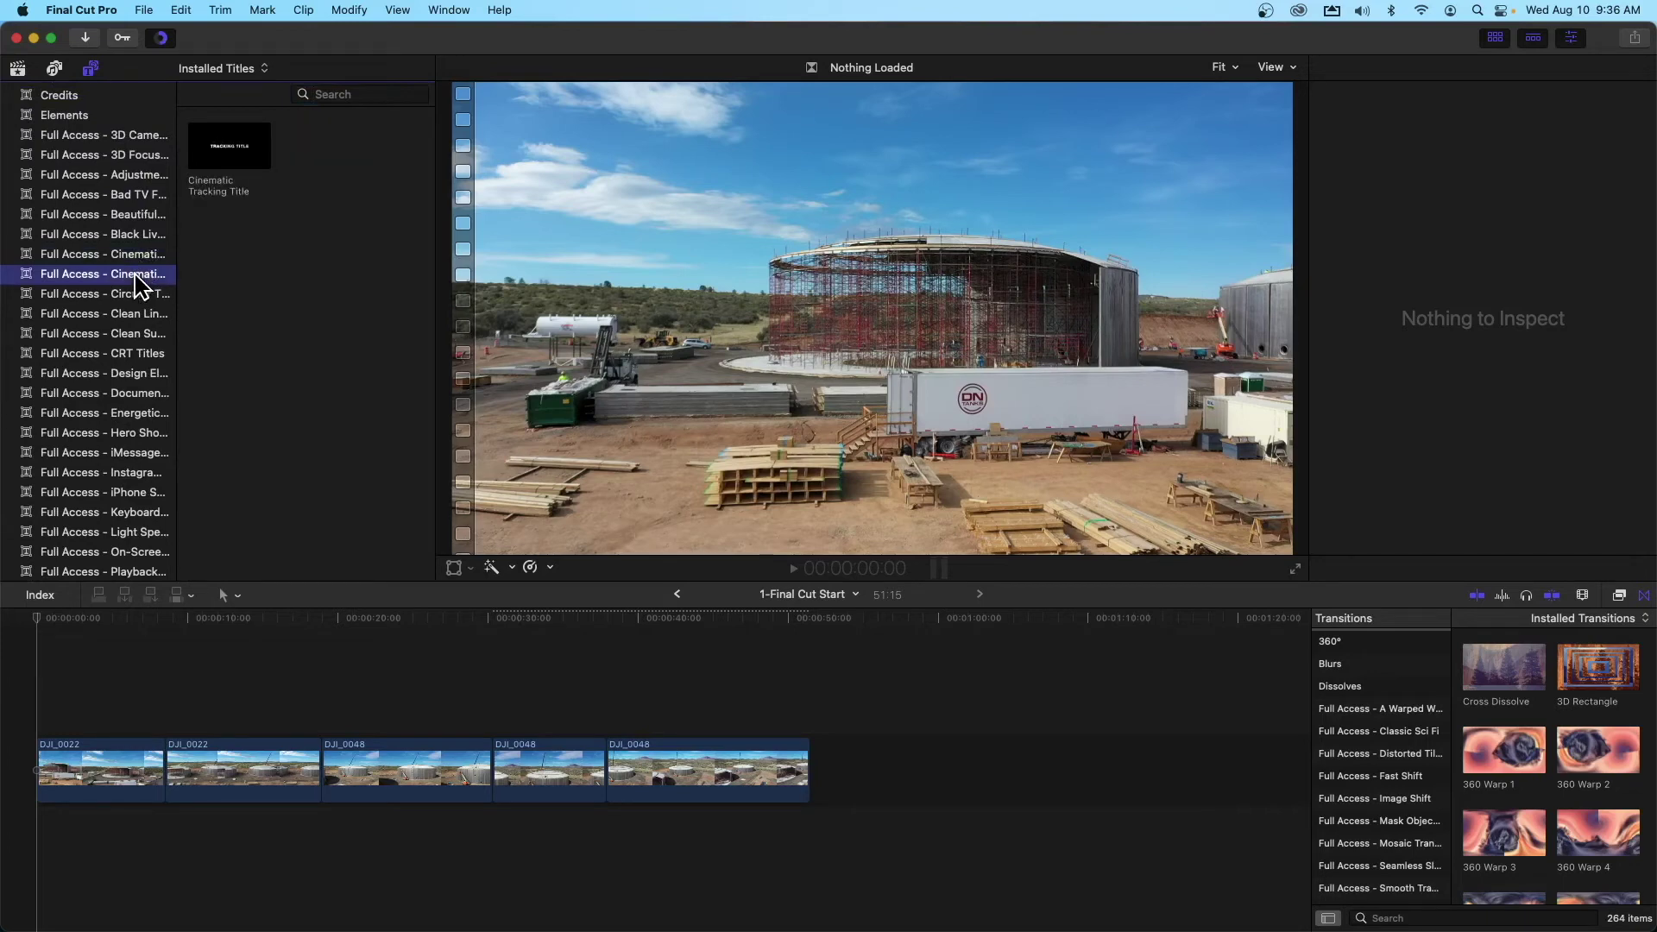
pyautogui.click(138, 296)
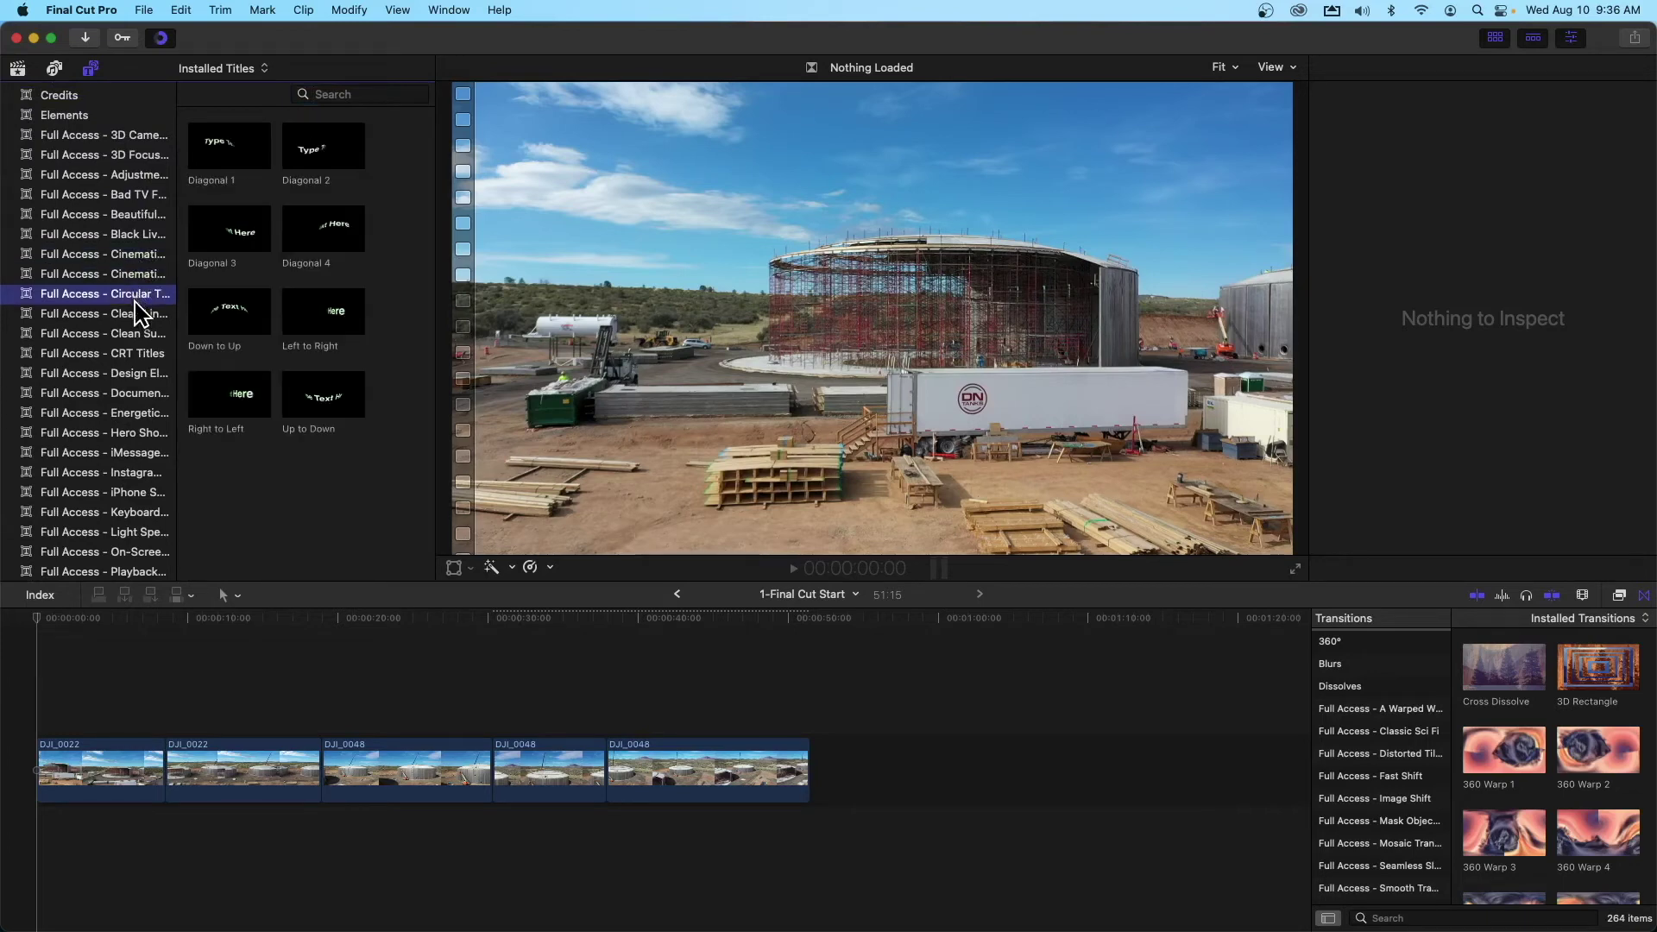
pyautogui.click(138, 315)
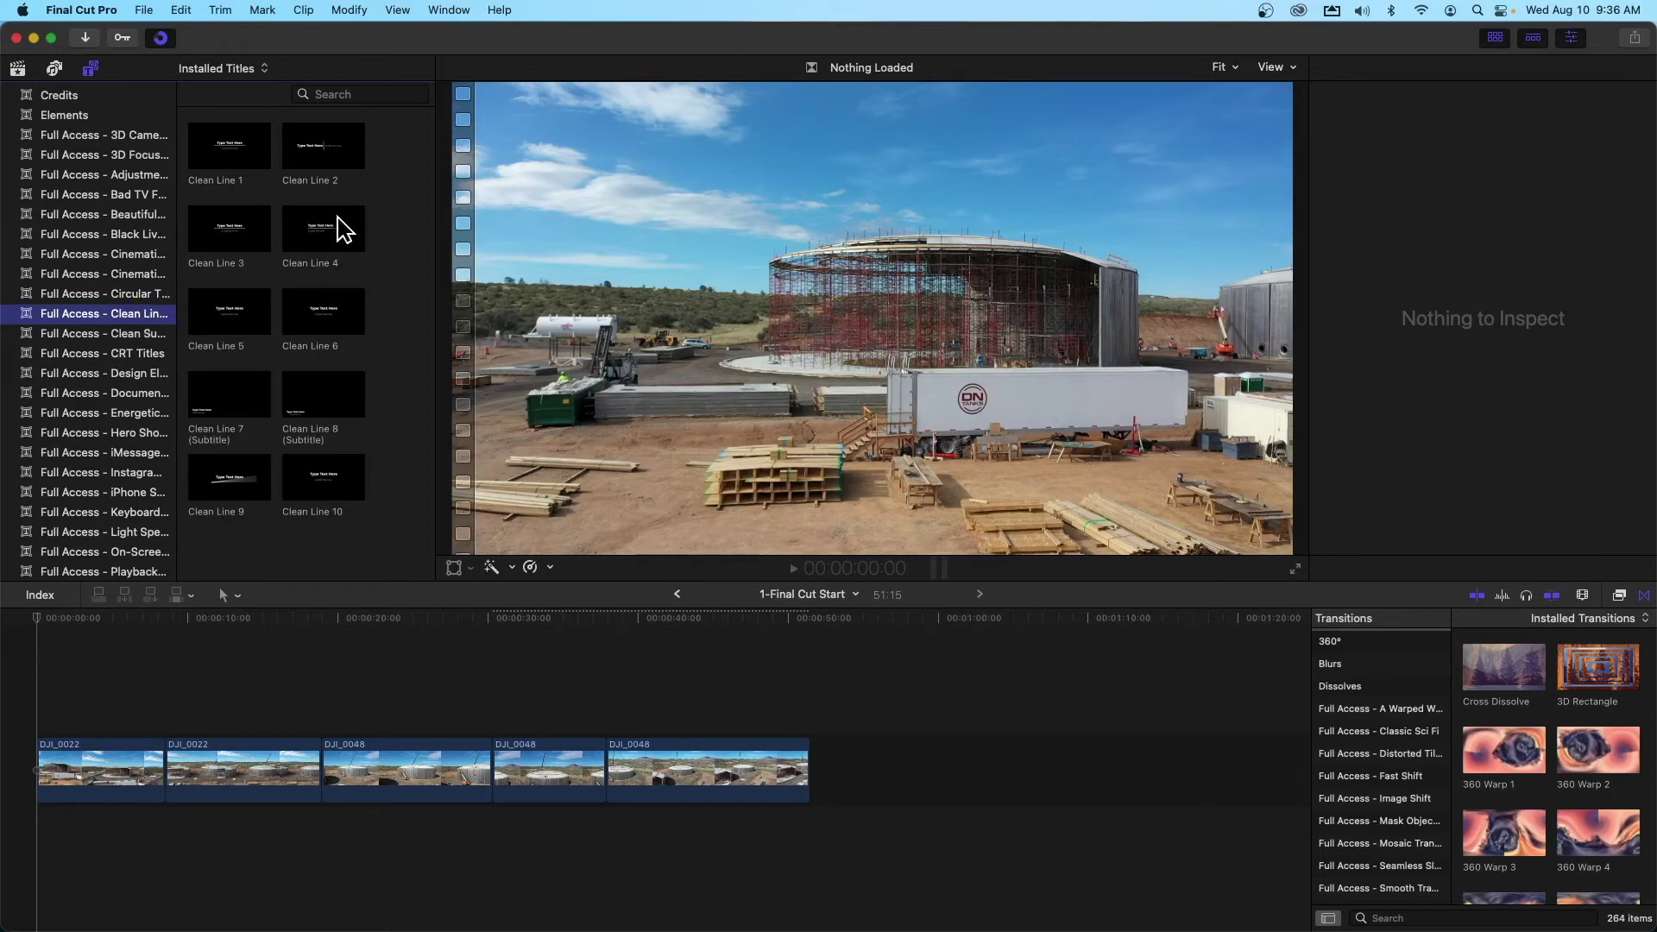
# Preview the Clean Line title designs and insert Clean Line 1 at the timeline start, before the first DJI_0022 clip
pyautogui.click(233, 161)
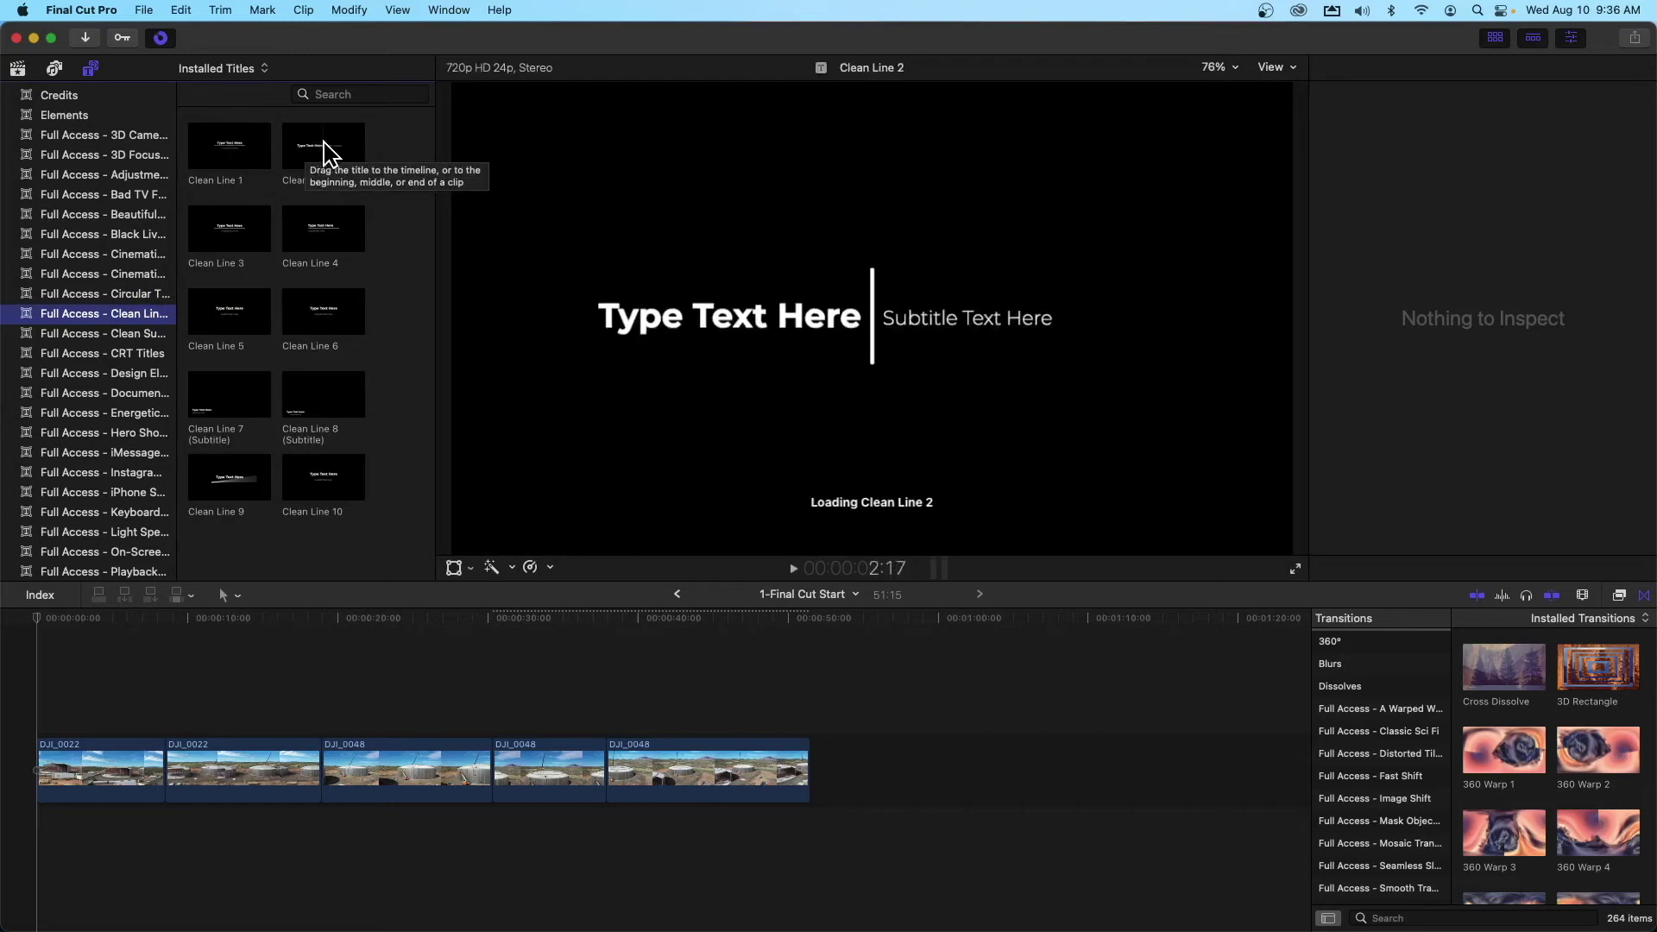
pyautogui.click(230, 150)
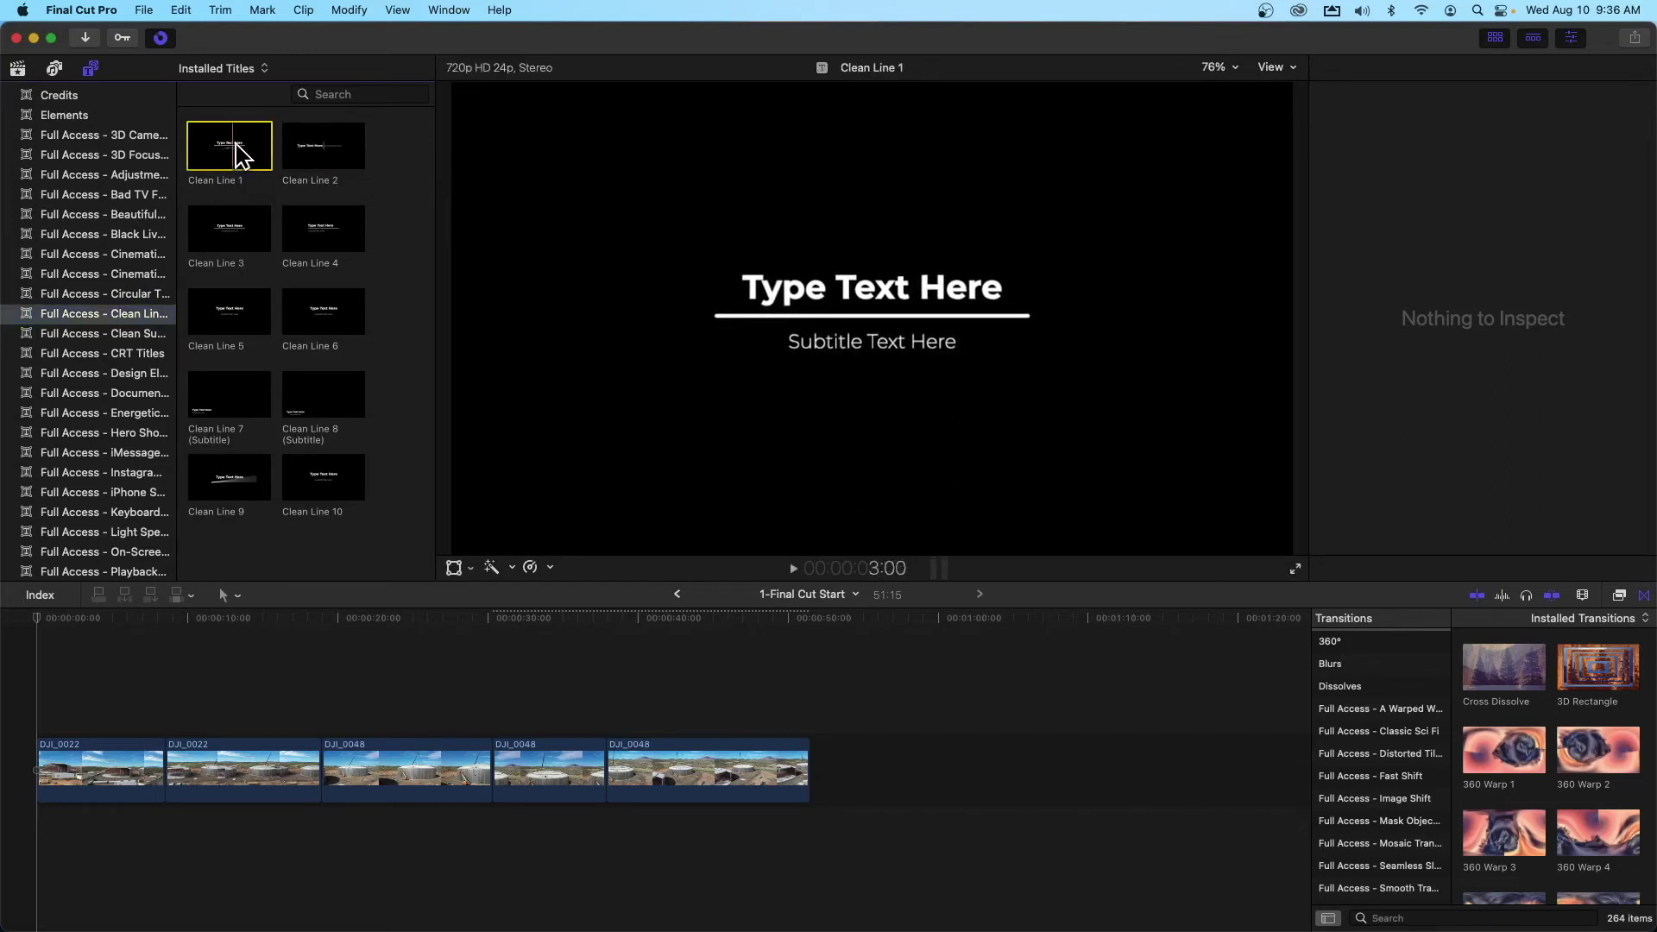
pyautogui.moveTo(235, 151); pyautogui.dragTo(45, 768)
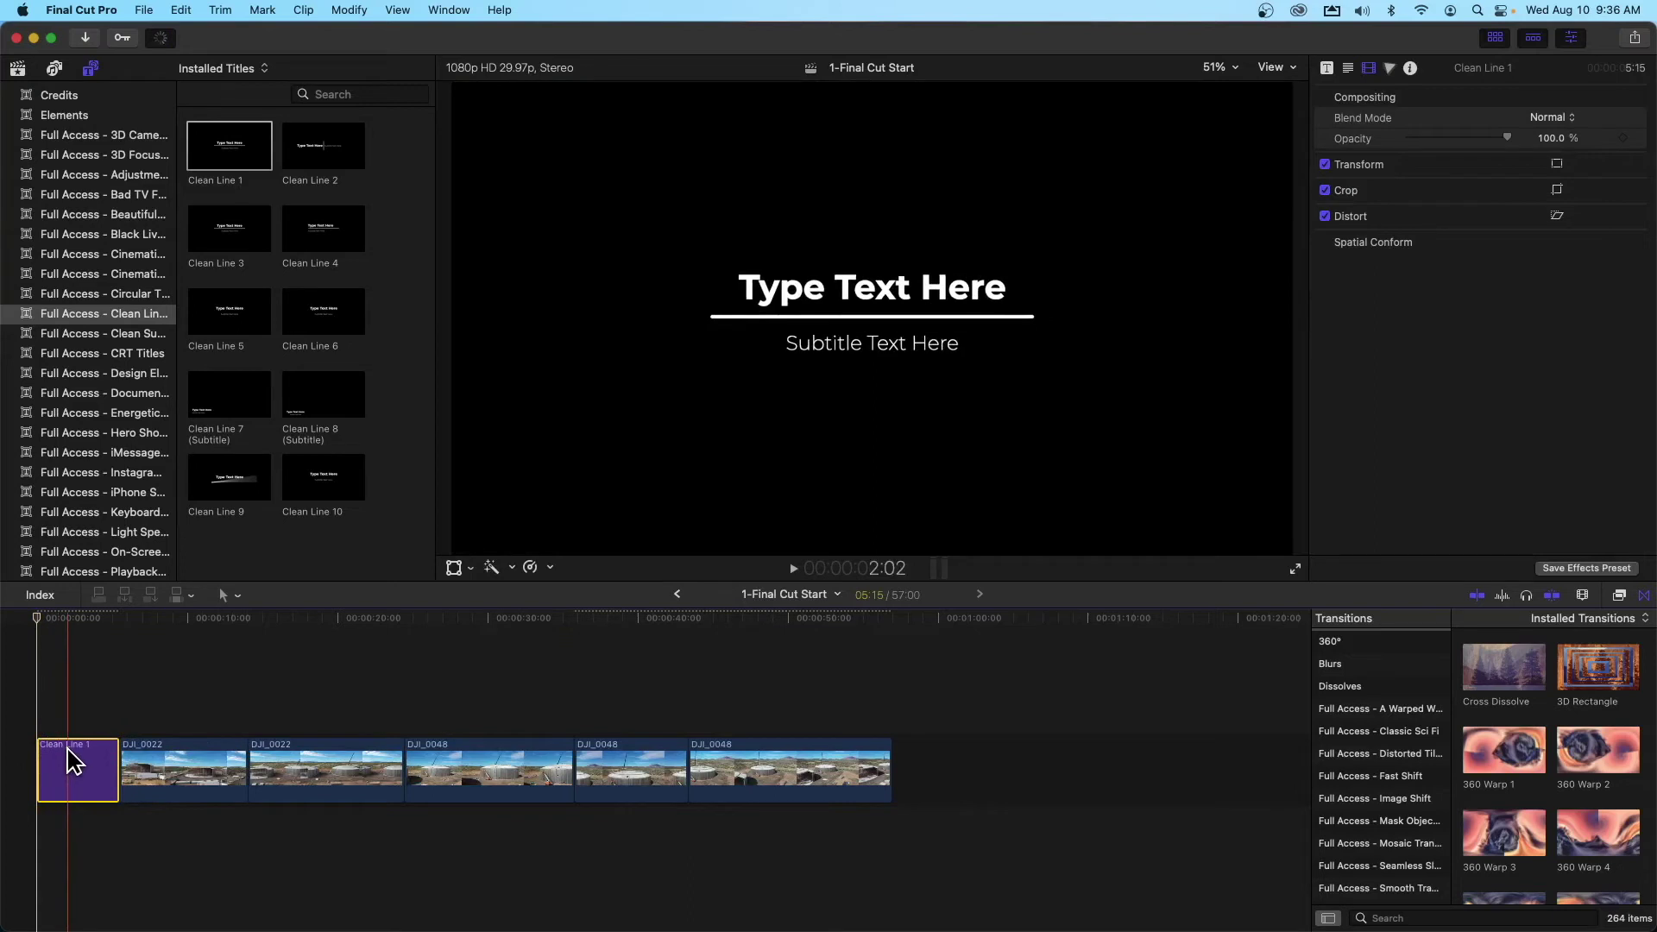
# Replace the main title text of the Clean Line 1 clip with "DN Tanks"
pyautogui.click(63, 730)
pyautogui.doubleClick(68, 752)
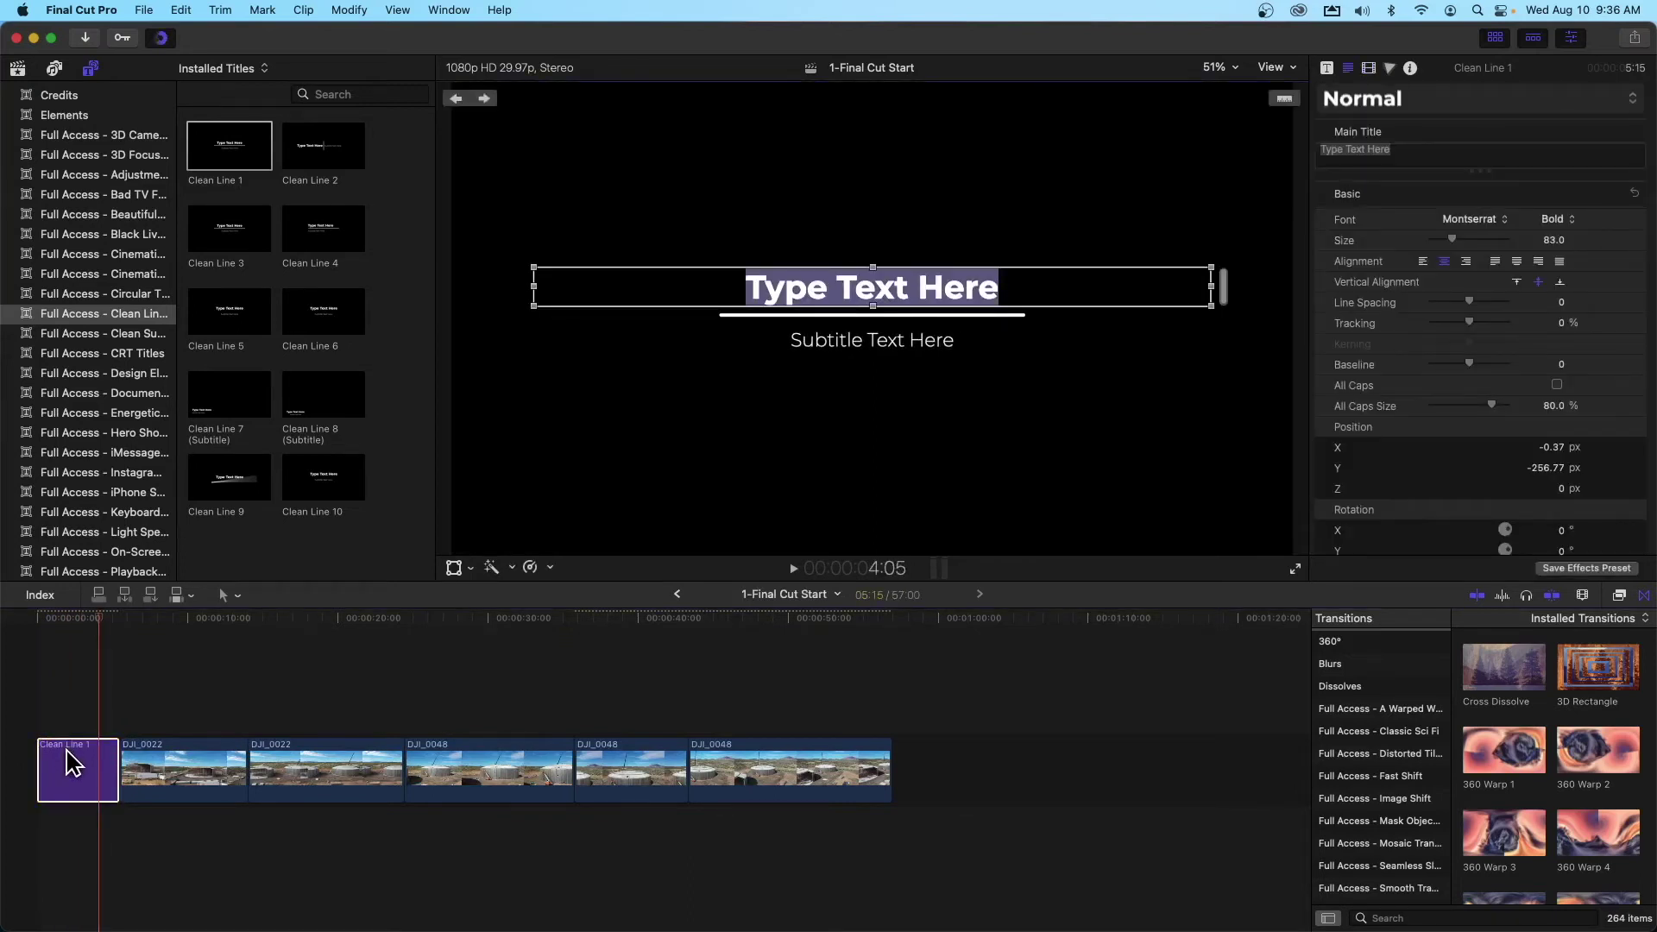
pyautogui.write('CN')
pyautogui.press('BackSpace')
pyautogui.press('BackSpace')
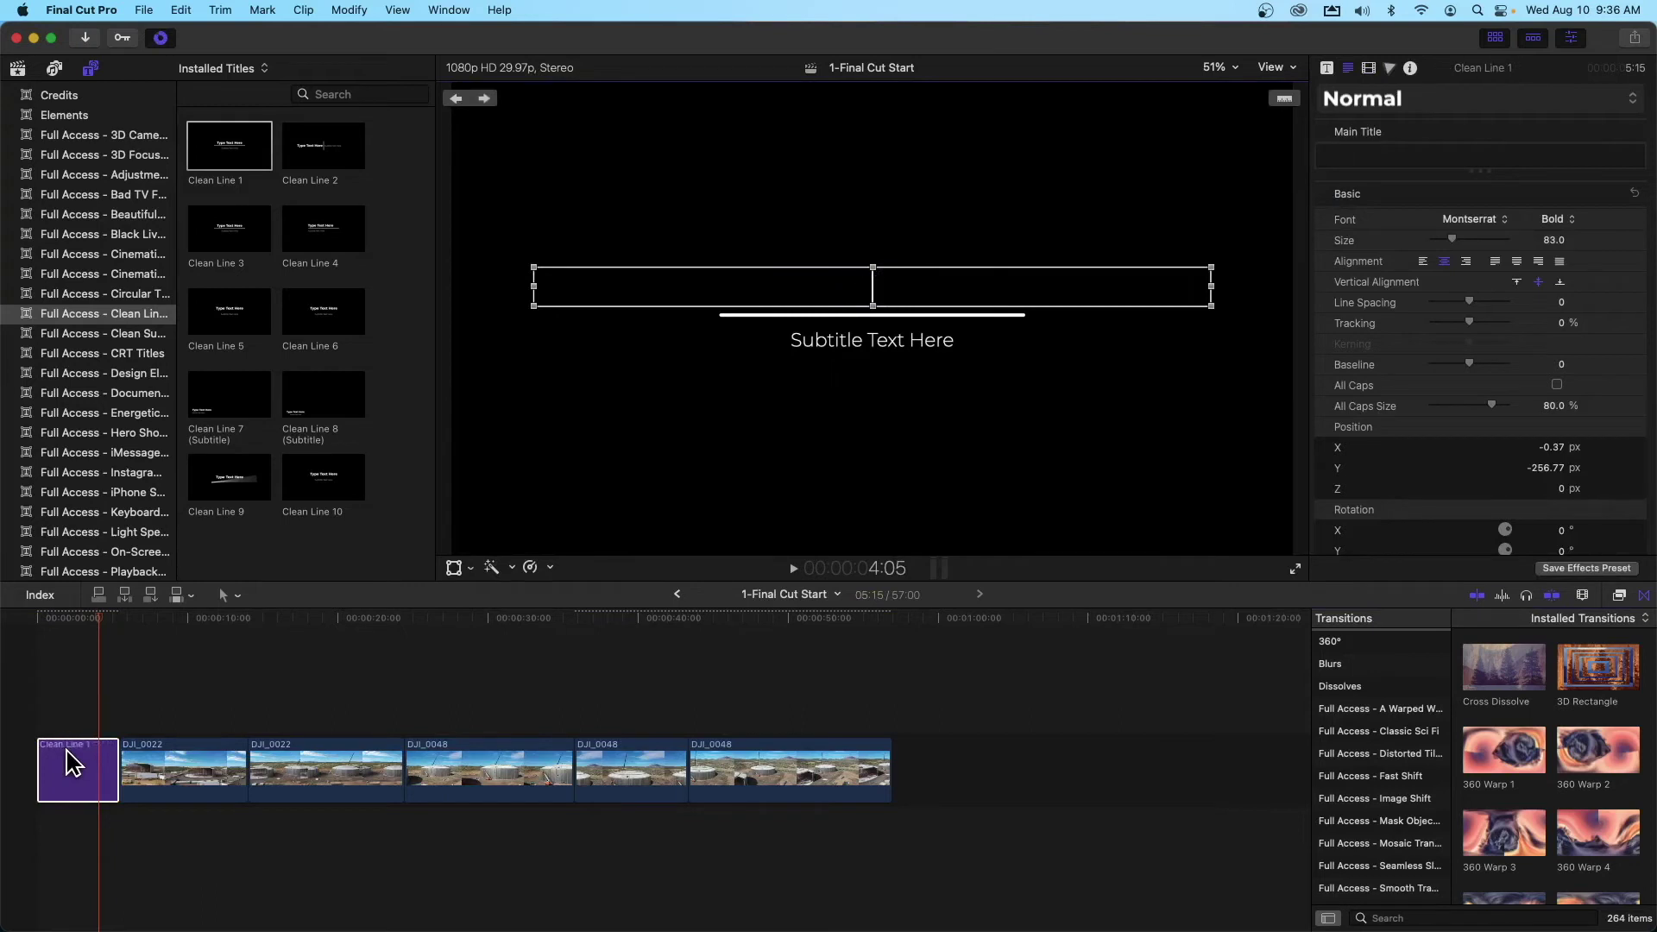
pyautogui.write('DN Tanks')
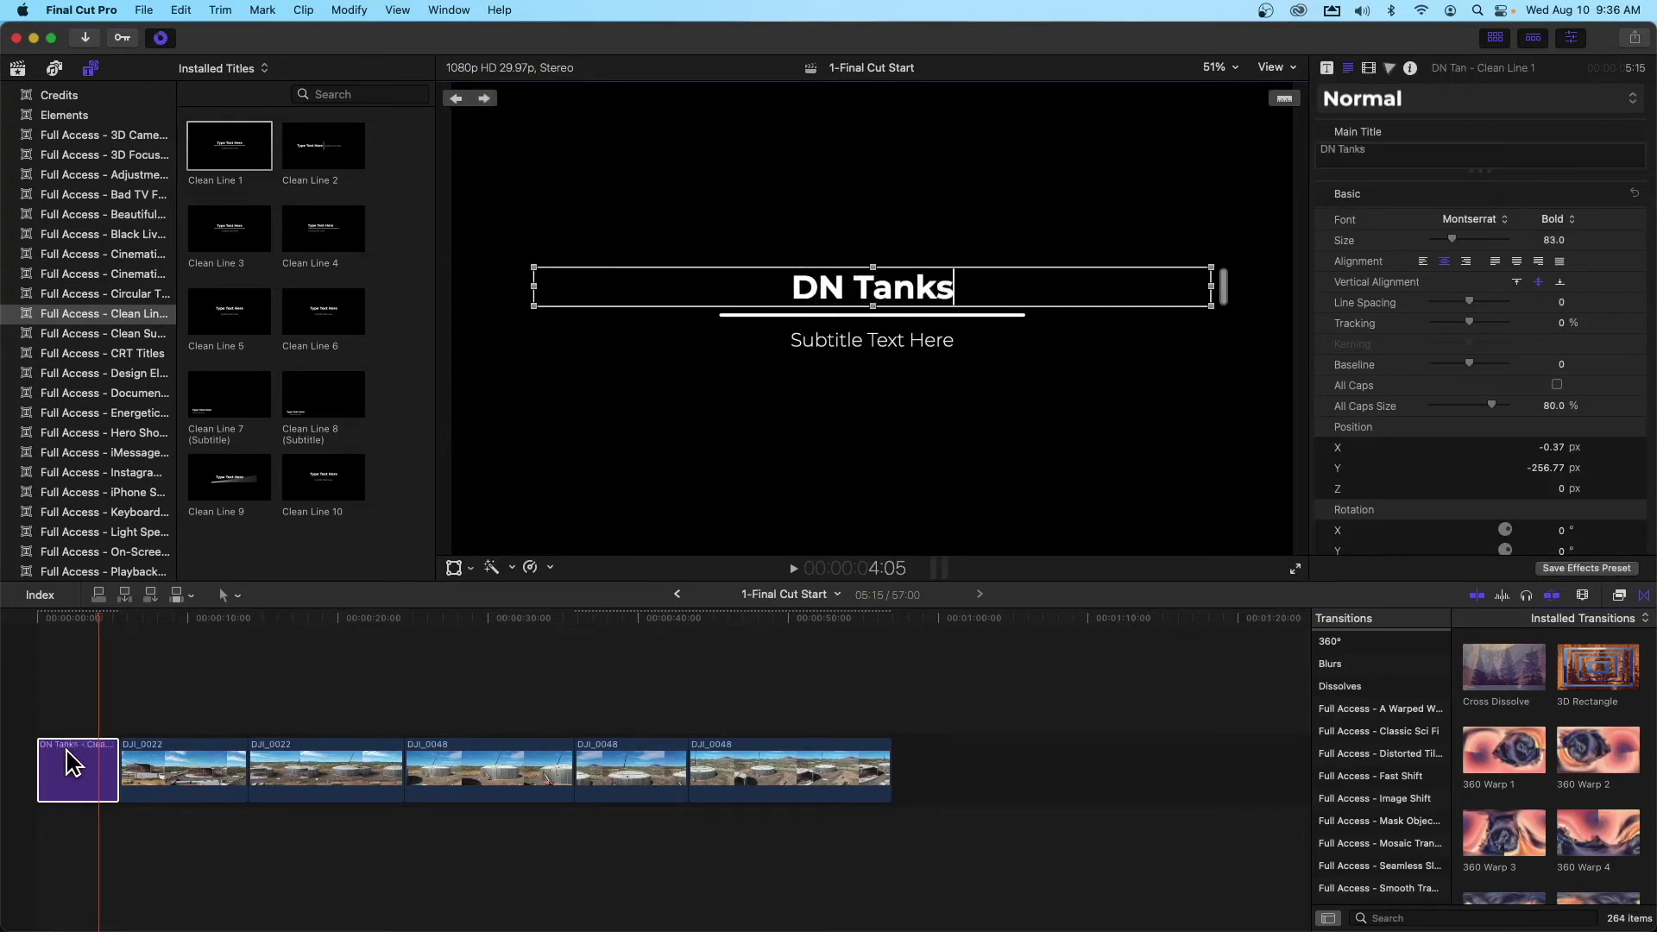
# Replace the subtitle text of the opening title with "Prescott Build 2022"
pyautogui.click(919, 340)
pyautogui.doubleClick(918, 340)
pyautogui.write('Prescott Build 2022')
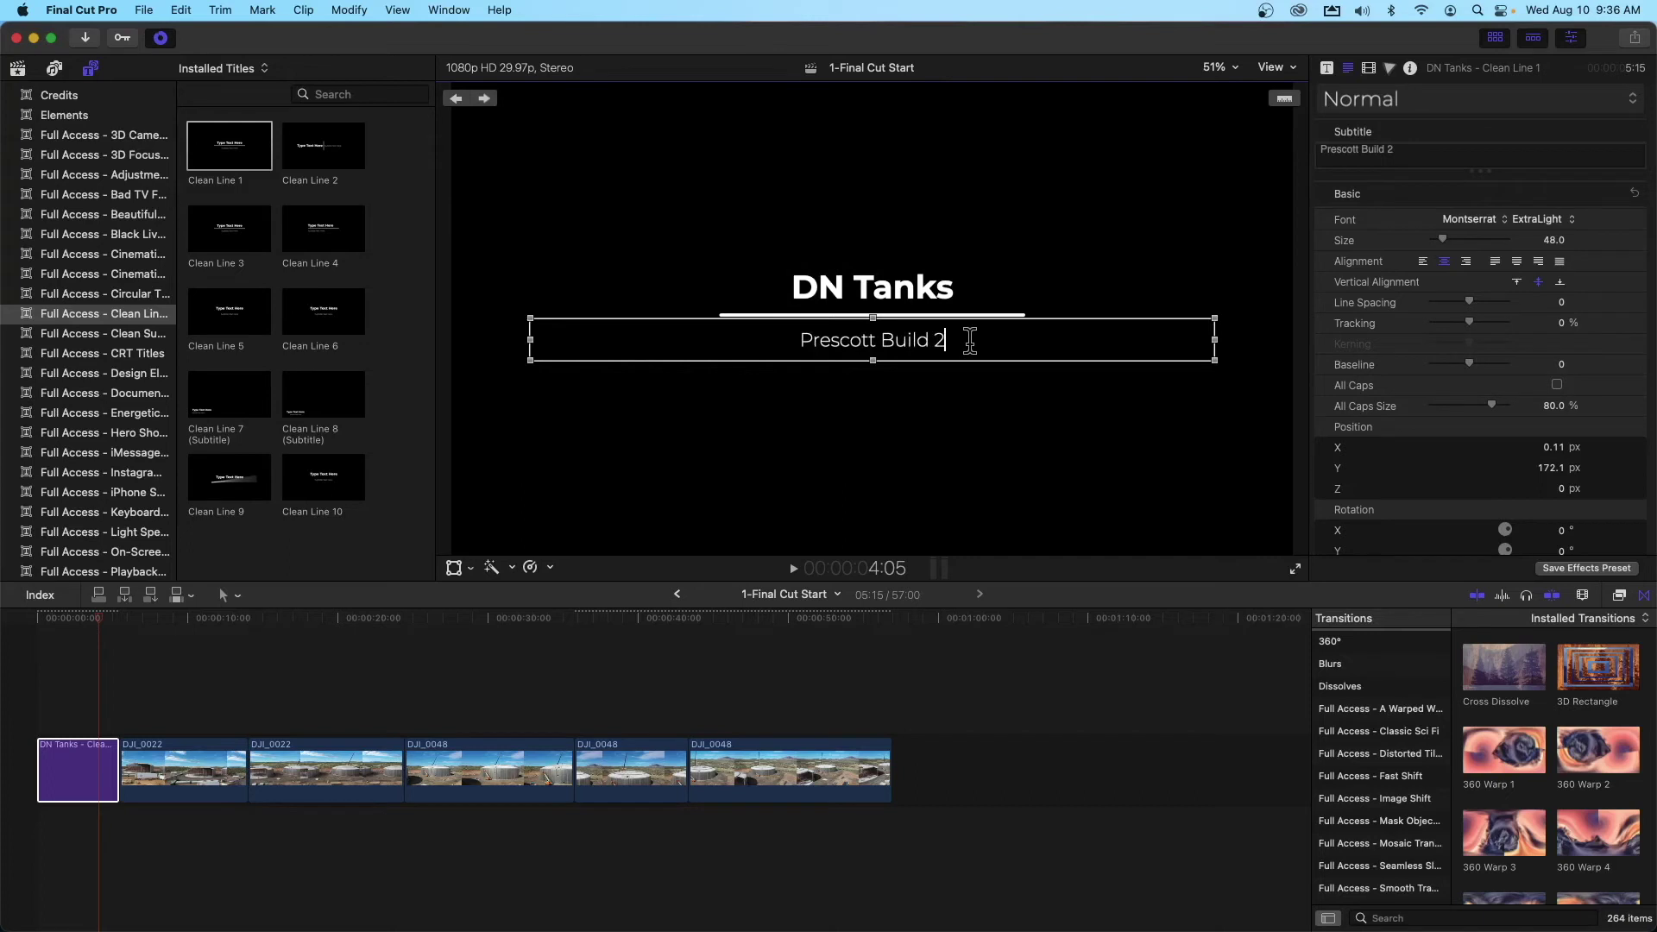
pyautogui.click(79, 660)
# Play the edit from the timeline start to review the new title and the cuts, stopping at about 52:24
pyautogui.click(39, 628)
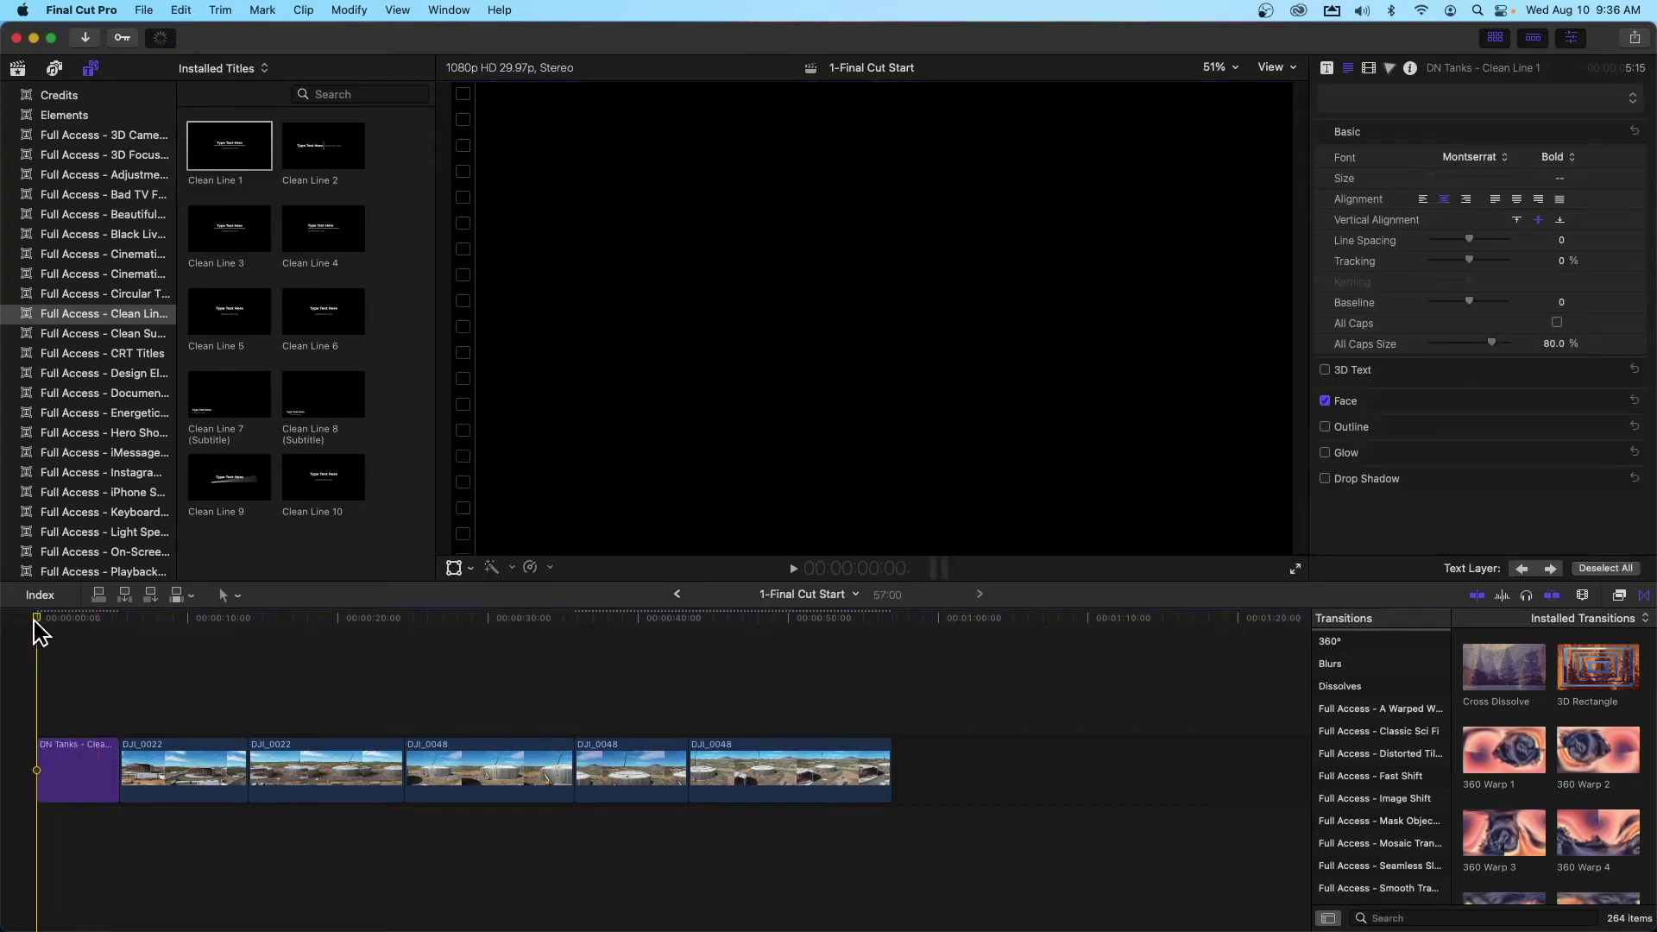
pyautogui.press('space')
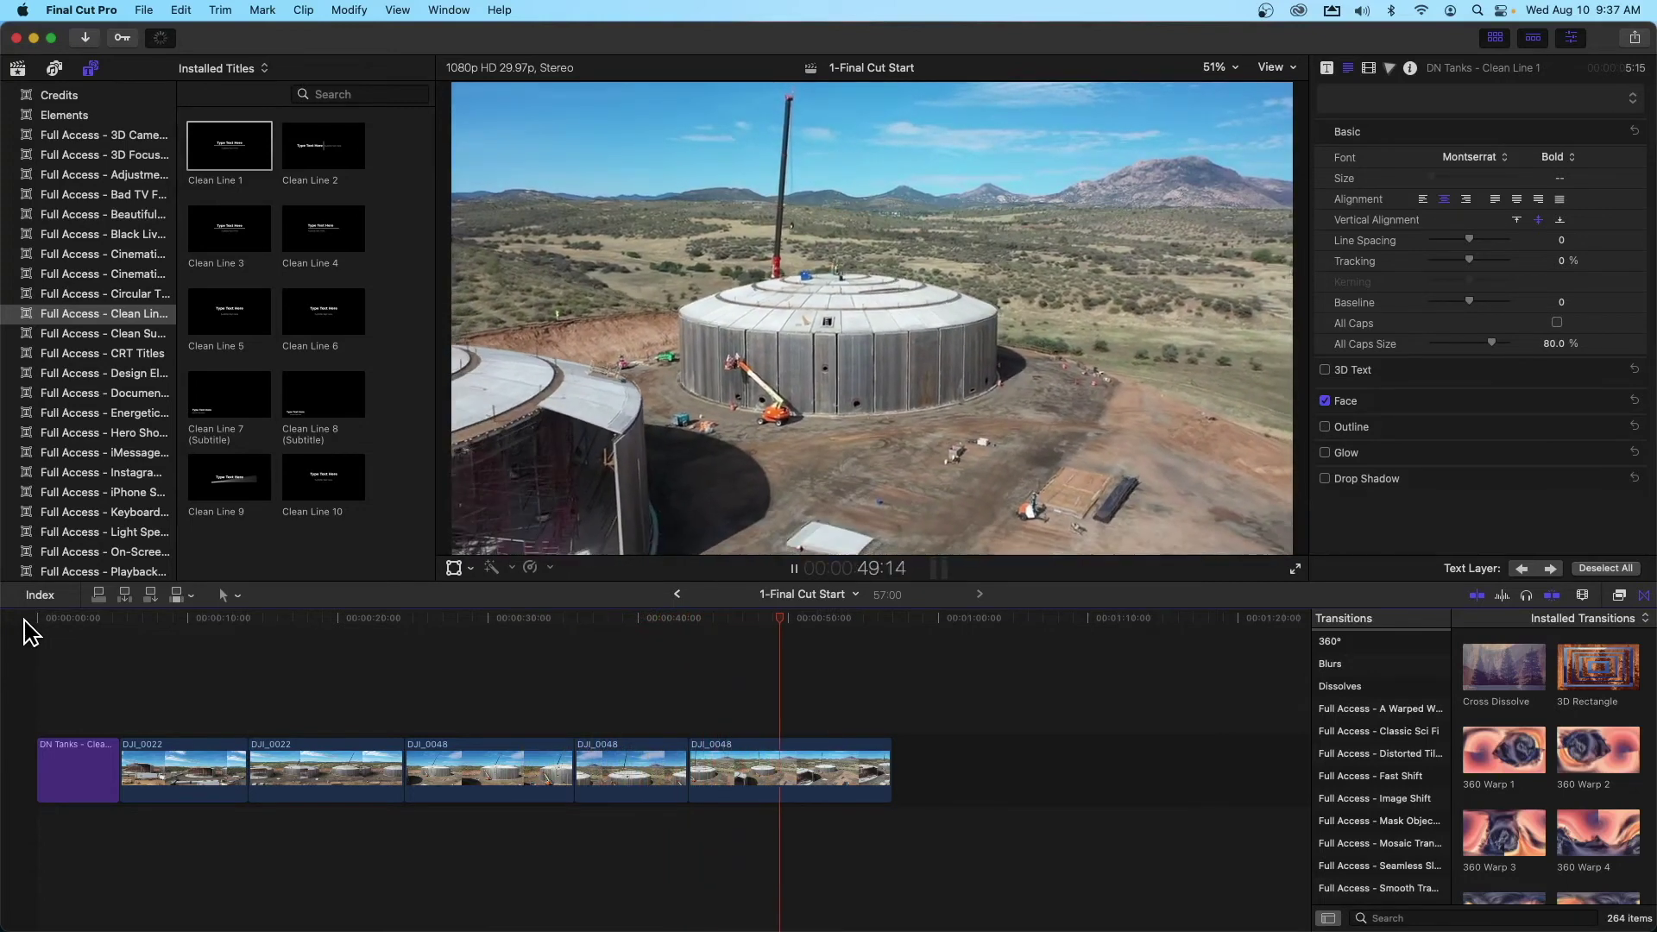
pyautogui.press('space')
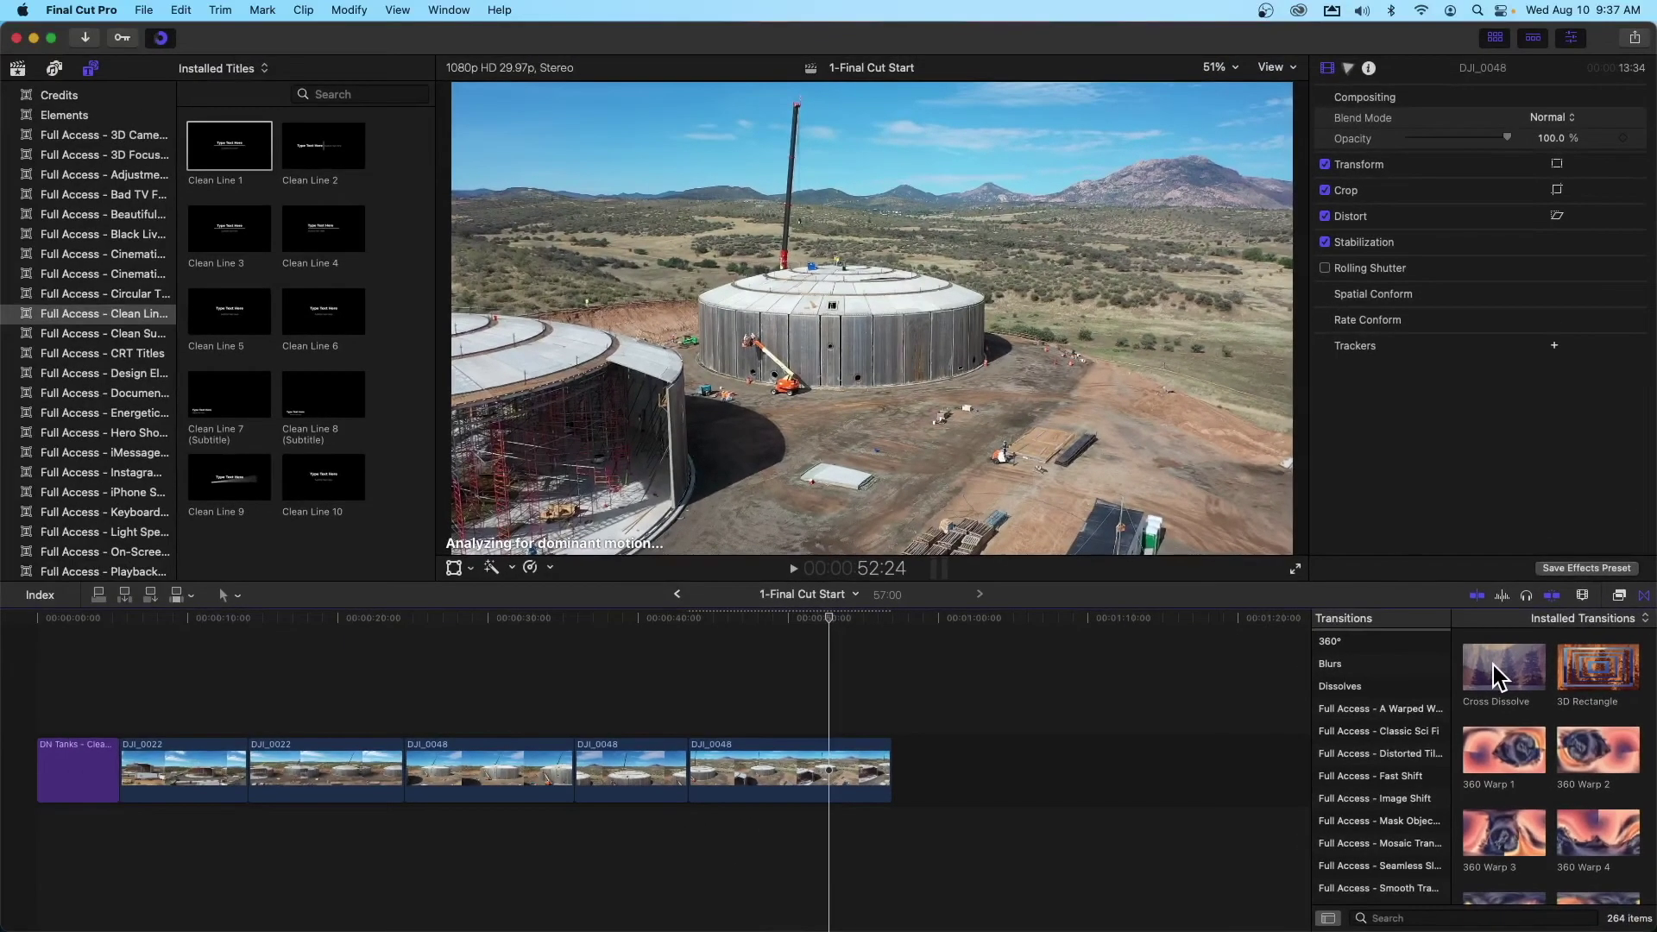
# Add a Cross Dissolve transition at each of the first four edit points, from the title through the second DJI_0048 clip
pyautogui.click(1493, 665)
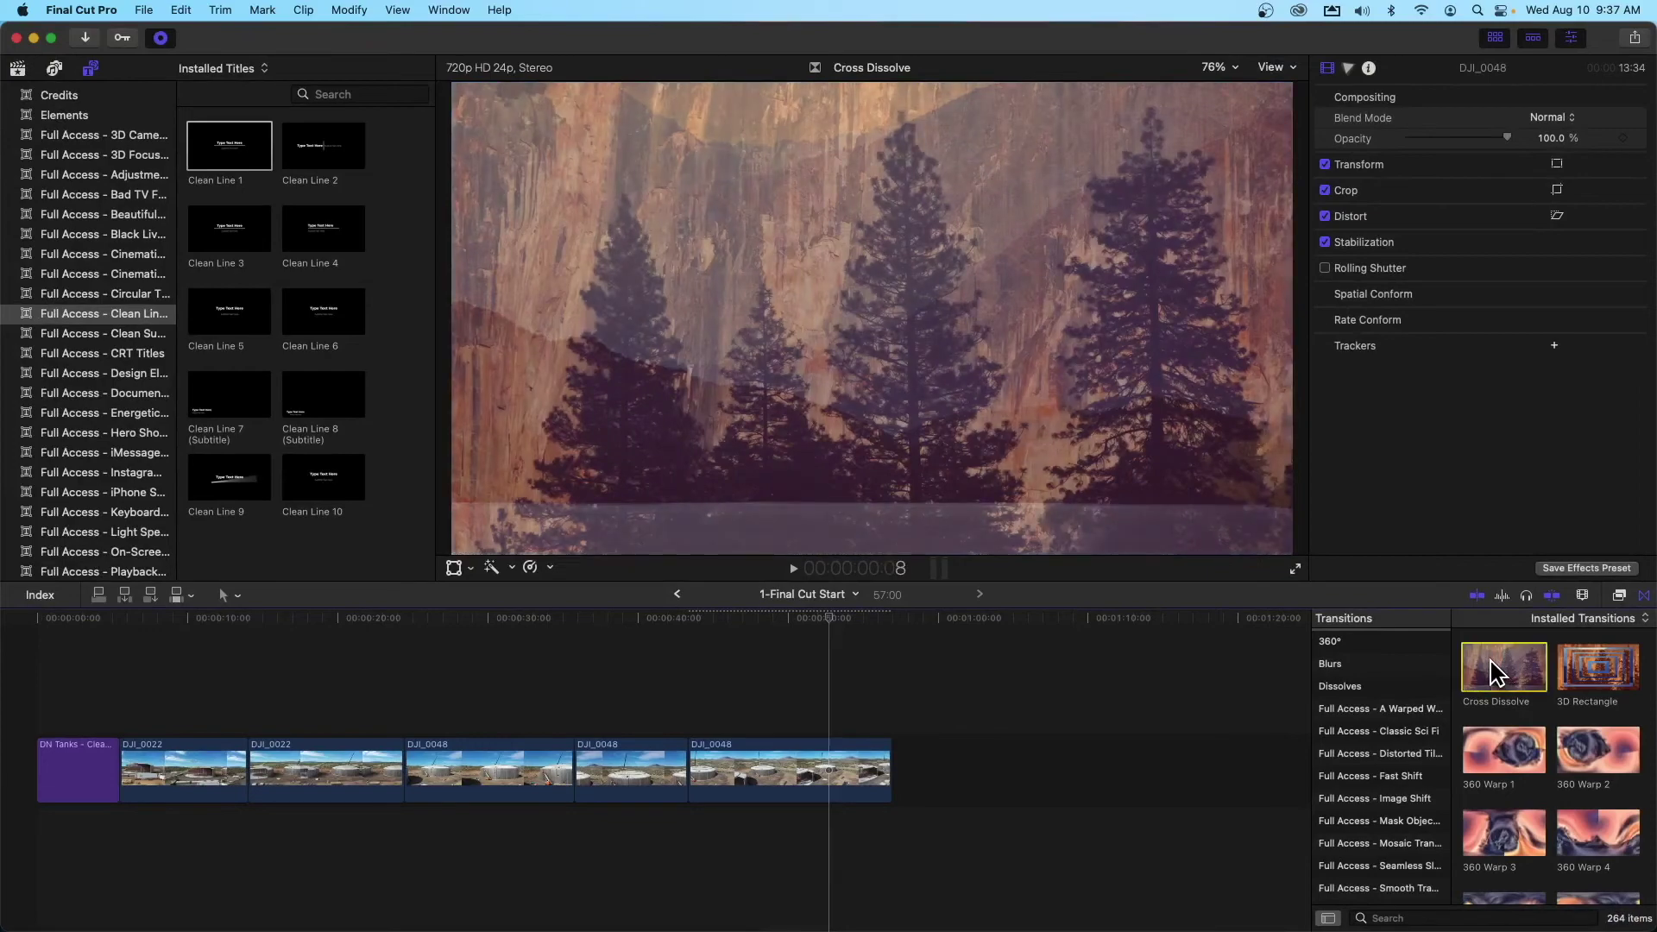
pyautogui.moveTo(1489, 671); pyautogui.dragTo(118, 768)
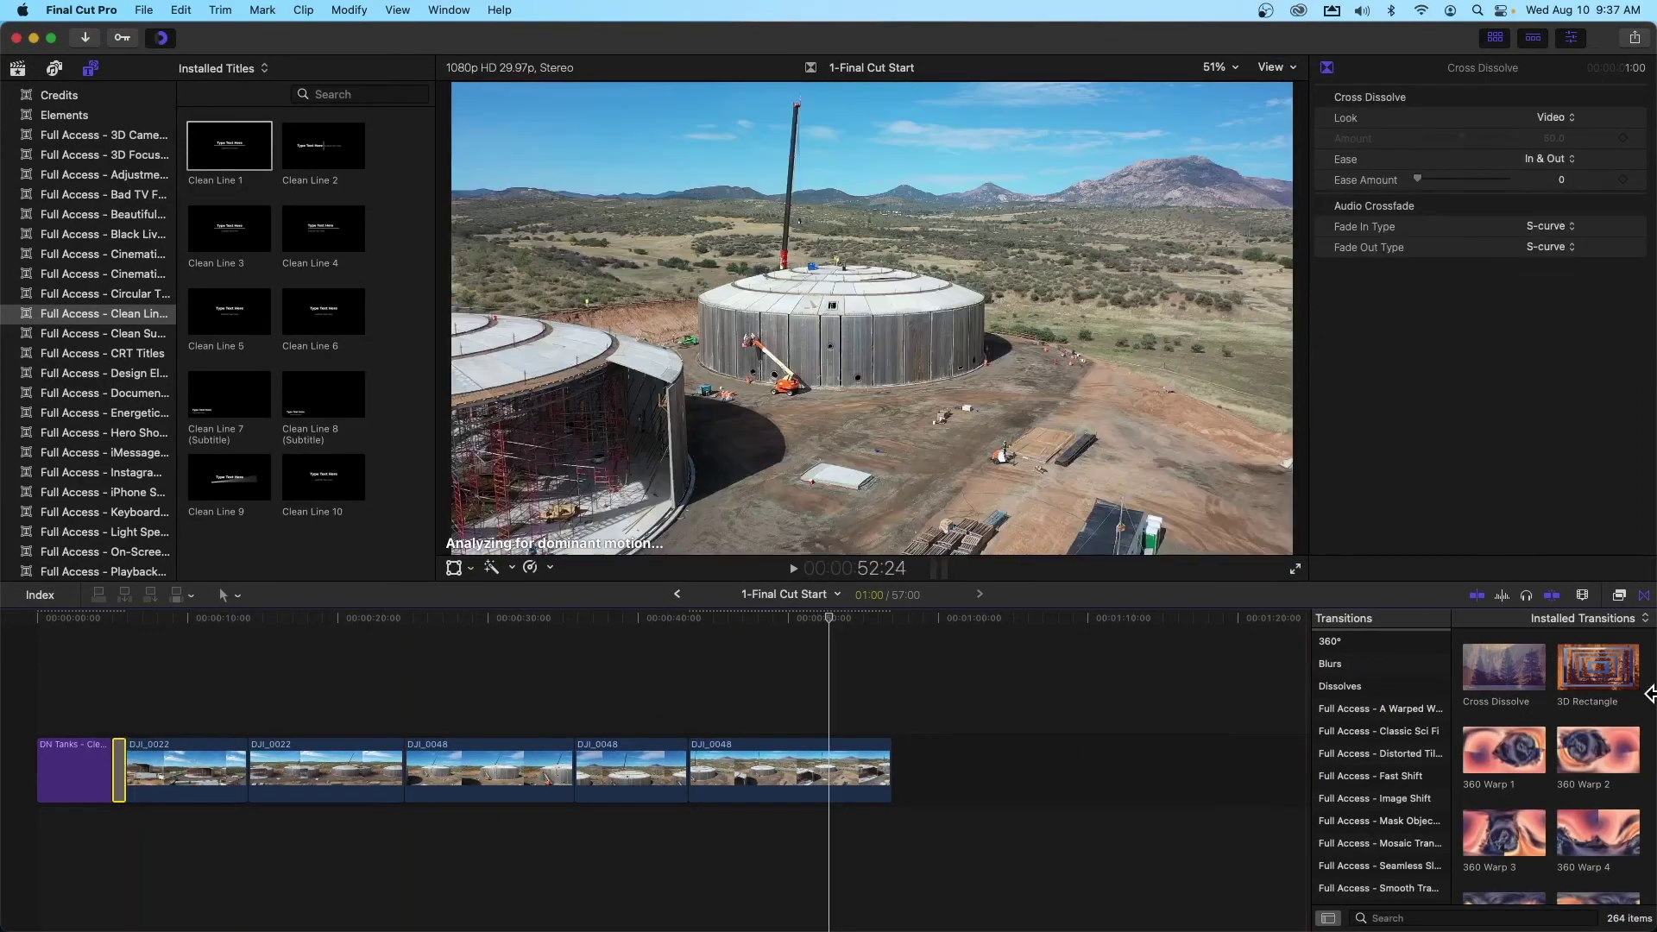
pyautogui.moveTo(1477, 671); pyautogui.dragTo(249, 768)
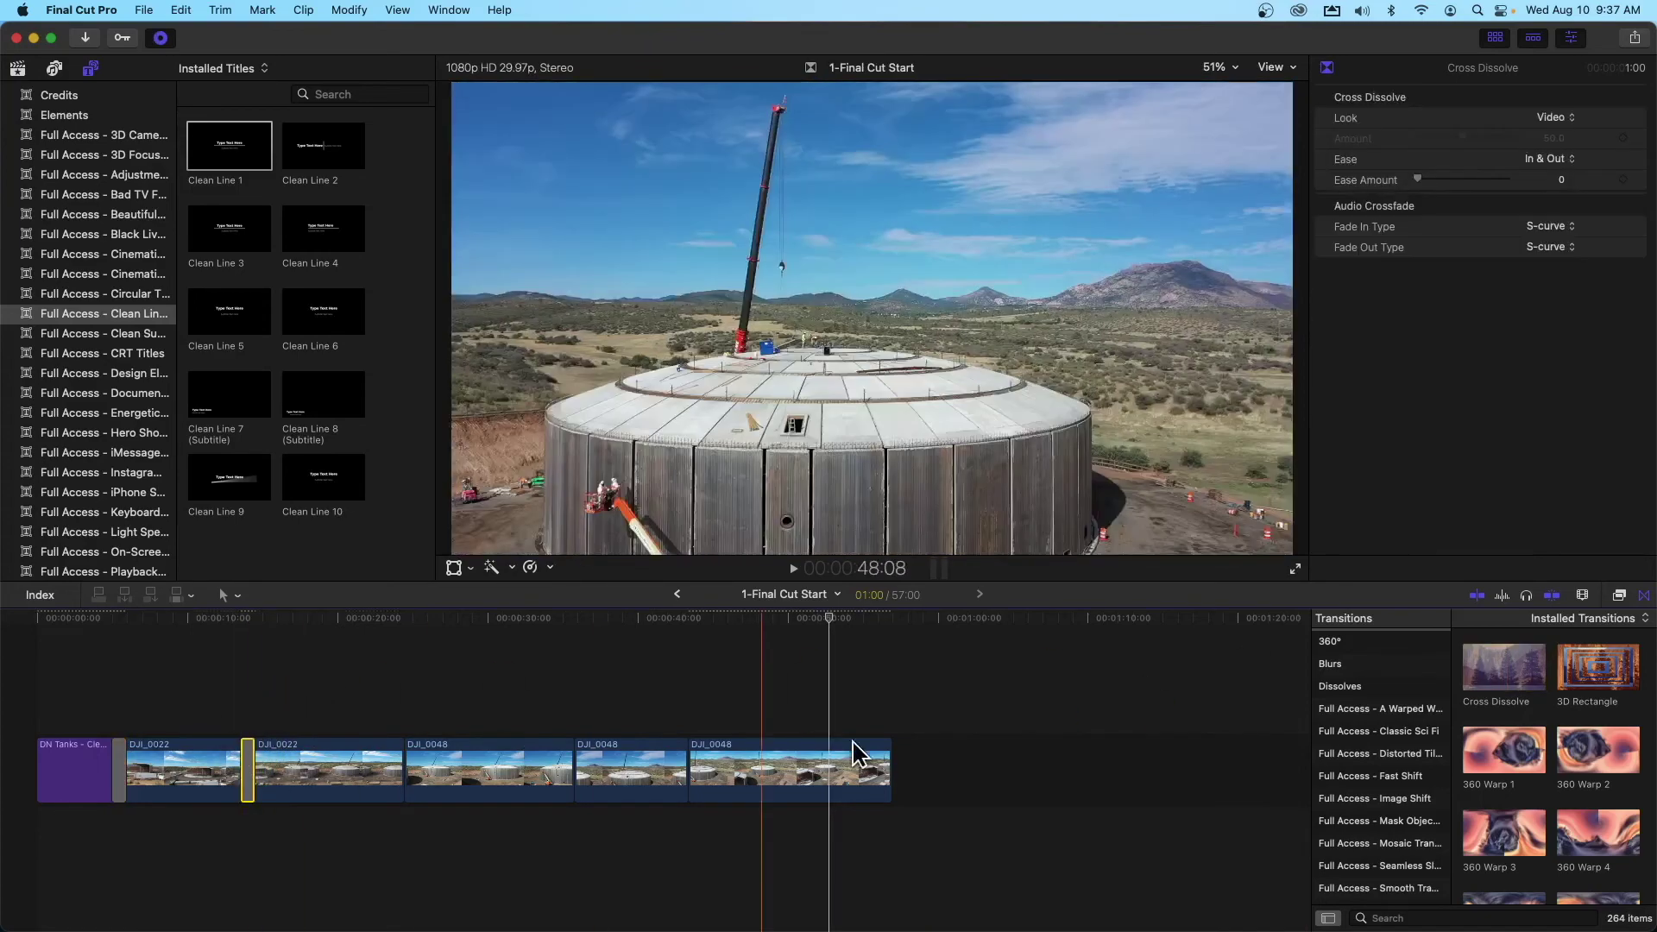
pyautogui.moveTo(1504, 669); pyautogui.dragTo(402, 774)
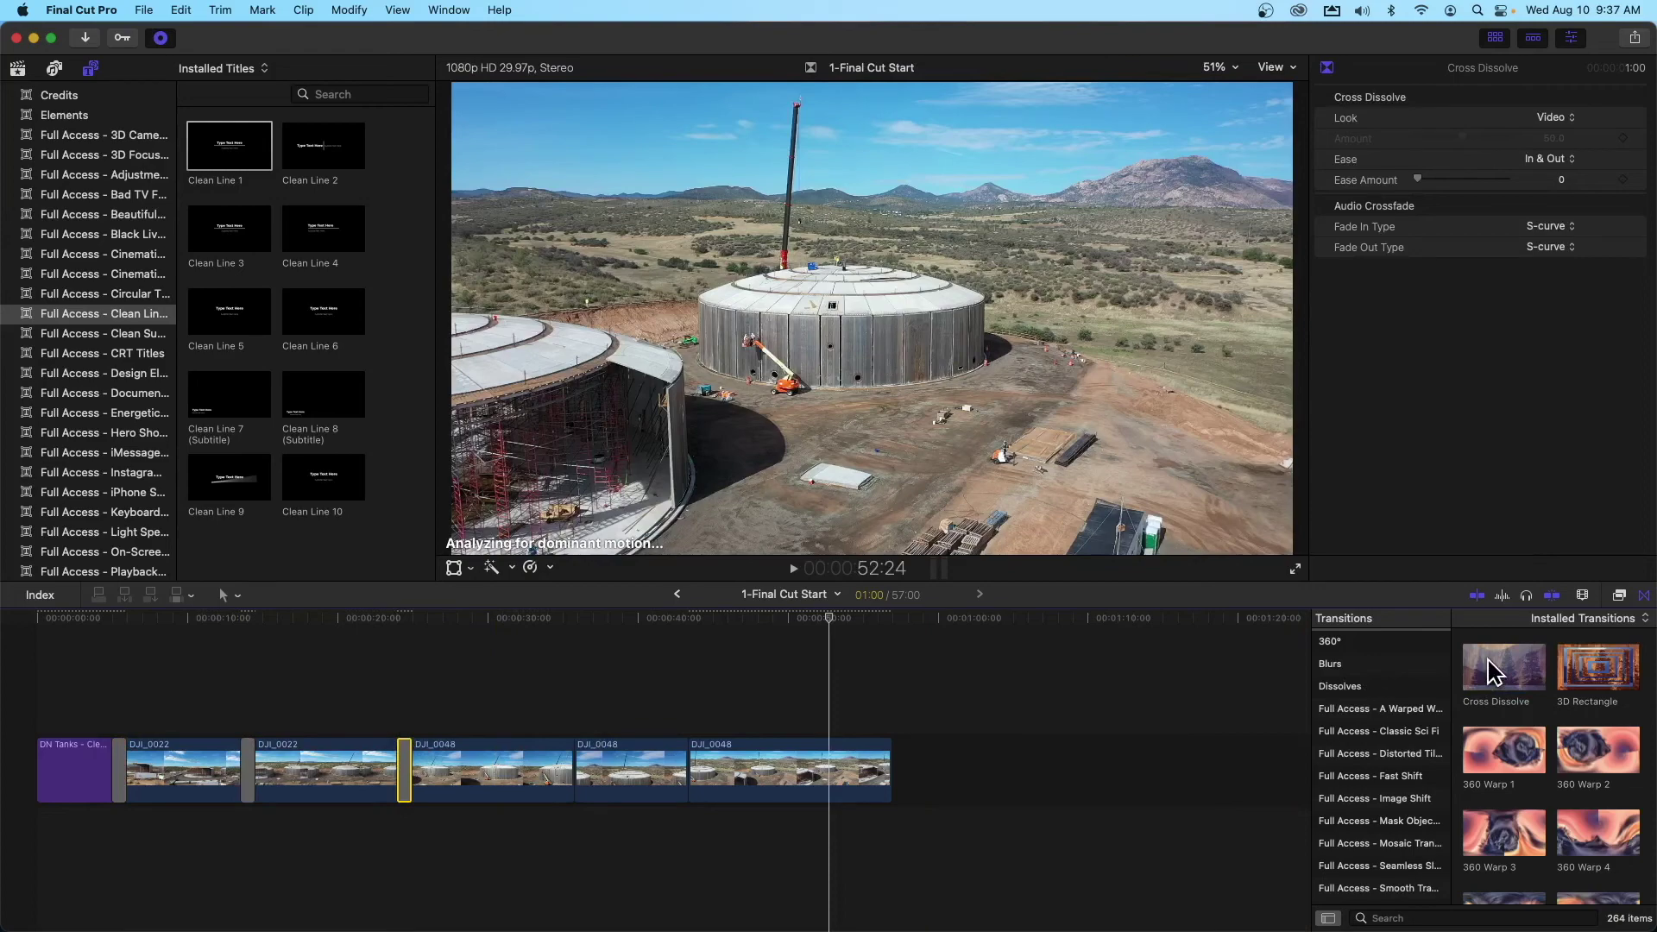
pyautogui.moveTo(1490, 676); pyautogui.dragTo(574, 773)
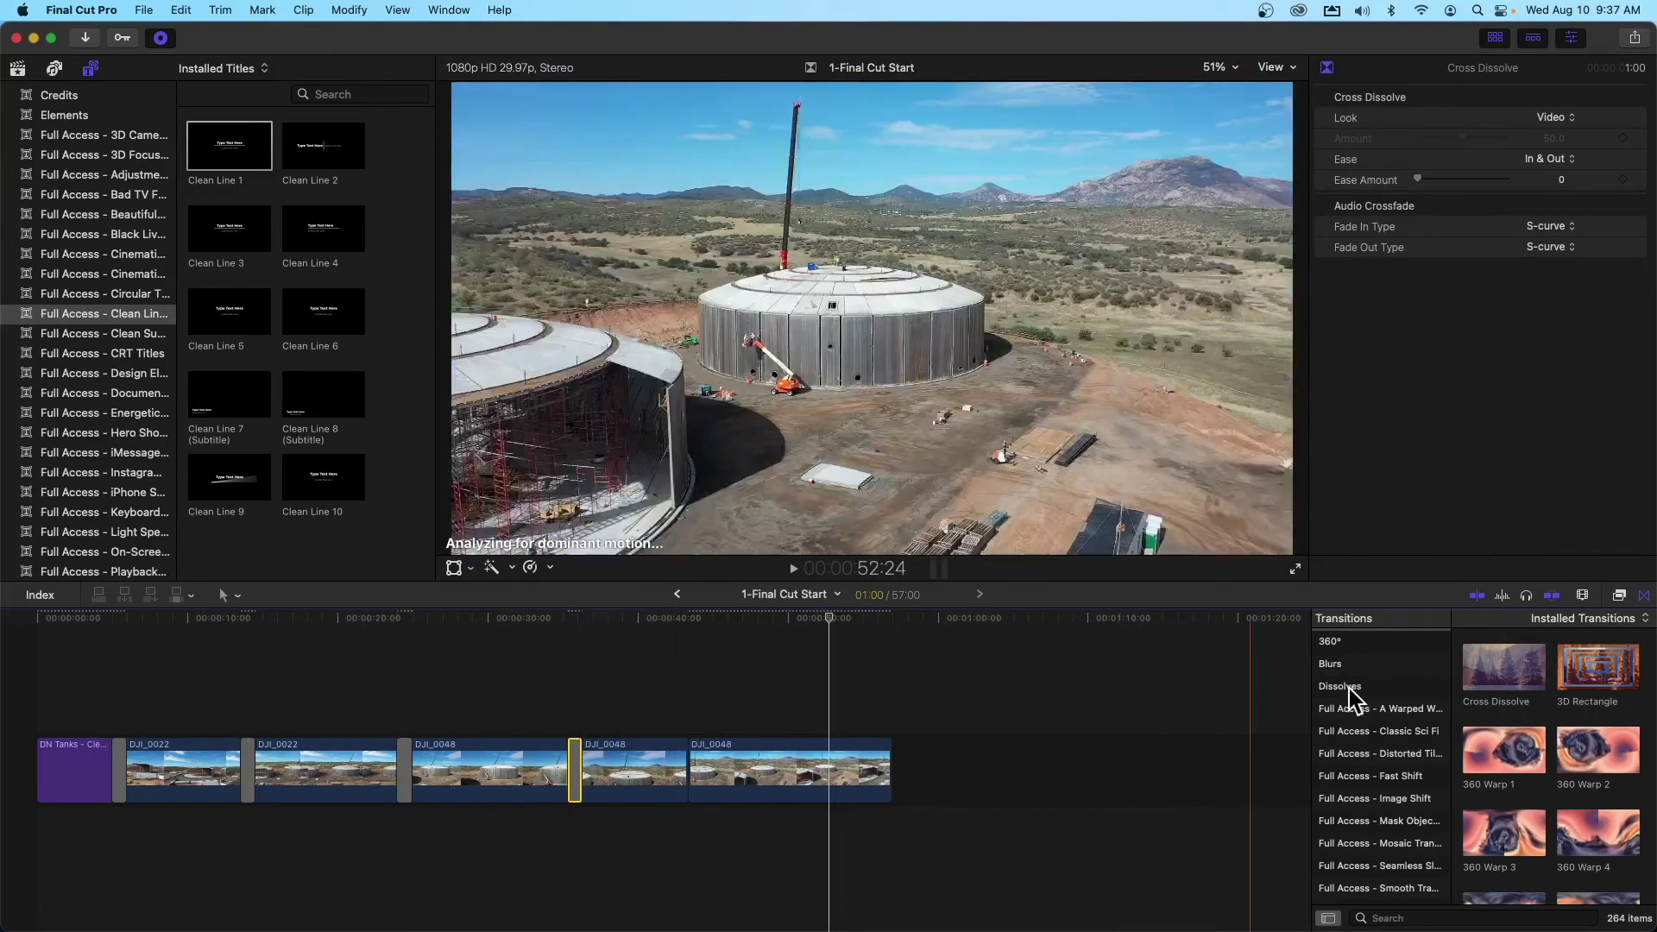
# Find the Cube transition and place it at the edit point between the last two DJI_0048 clips
pyautogui.scroll(-10, 1566, 703)
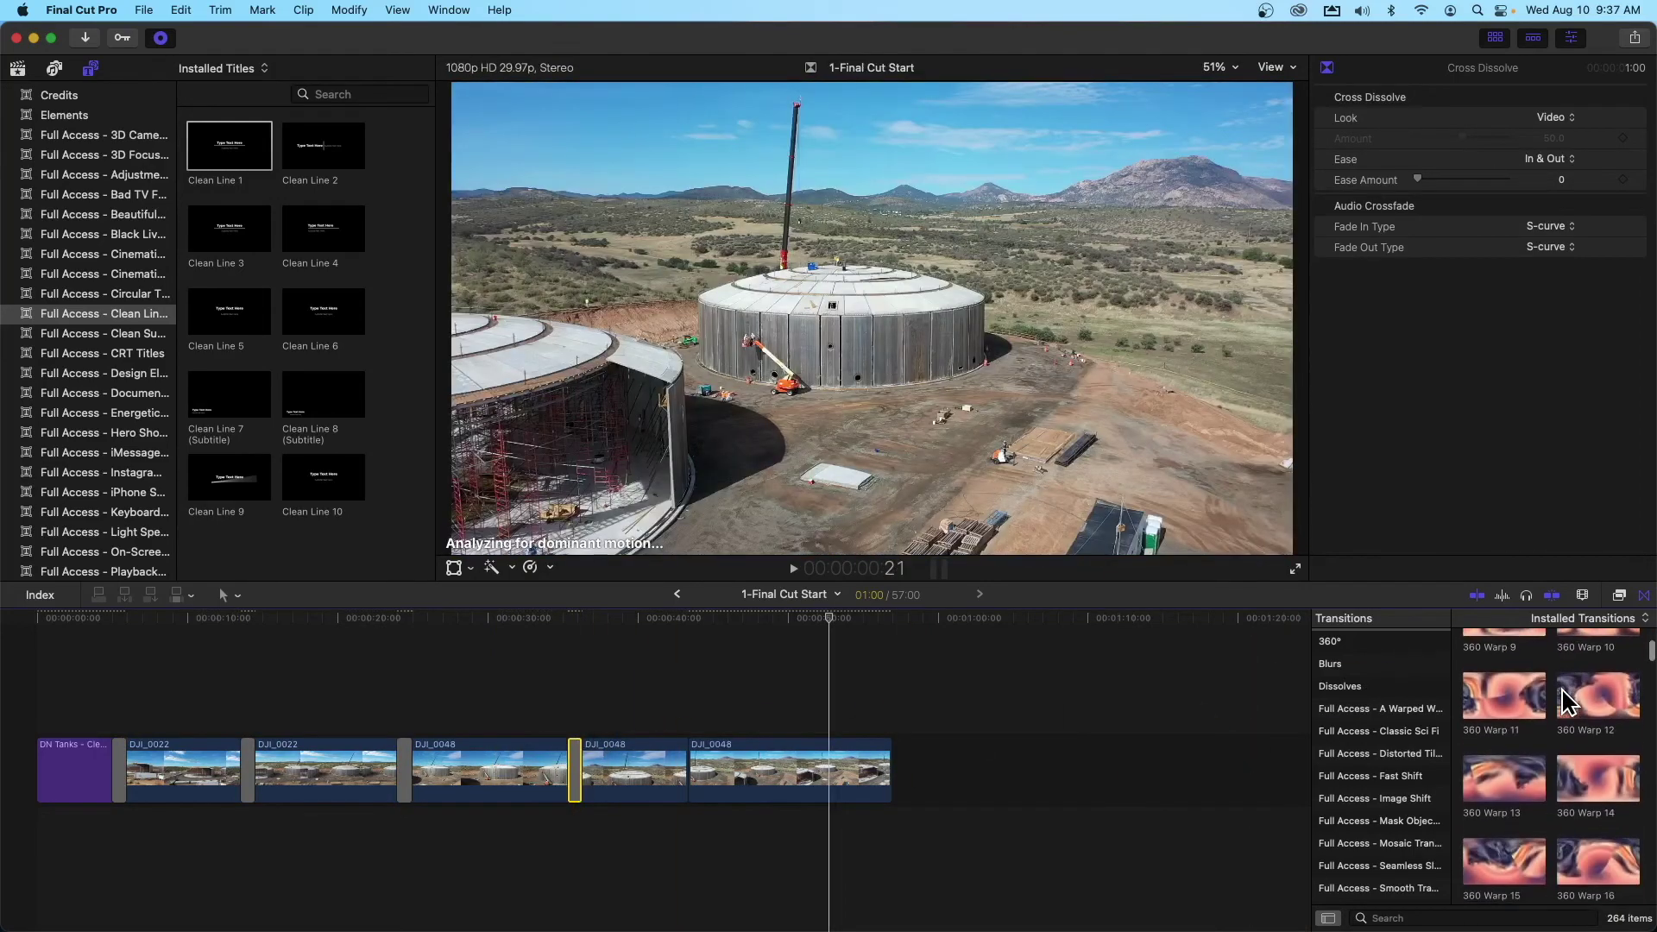
pyautogui.scroll(-10, 1567, 703)
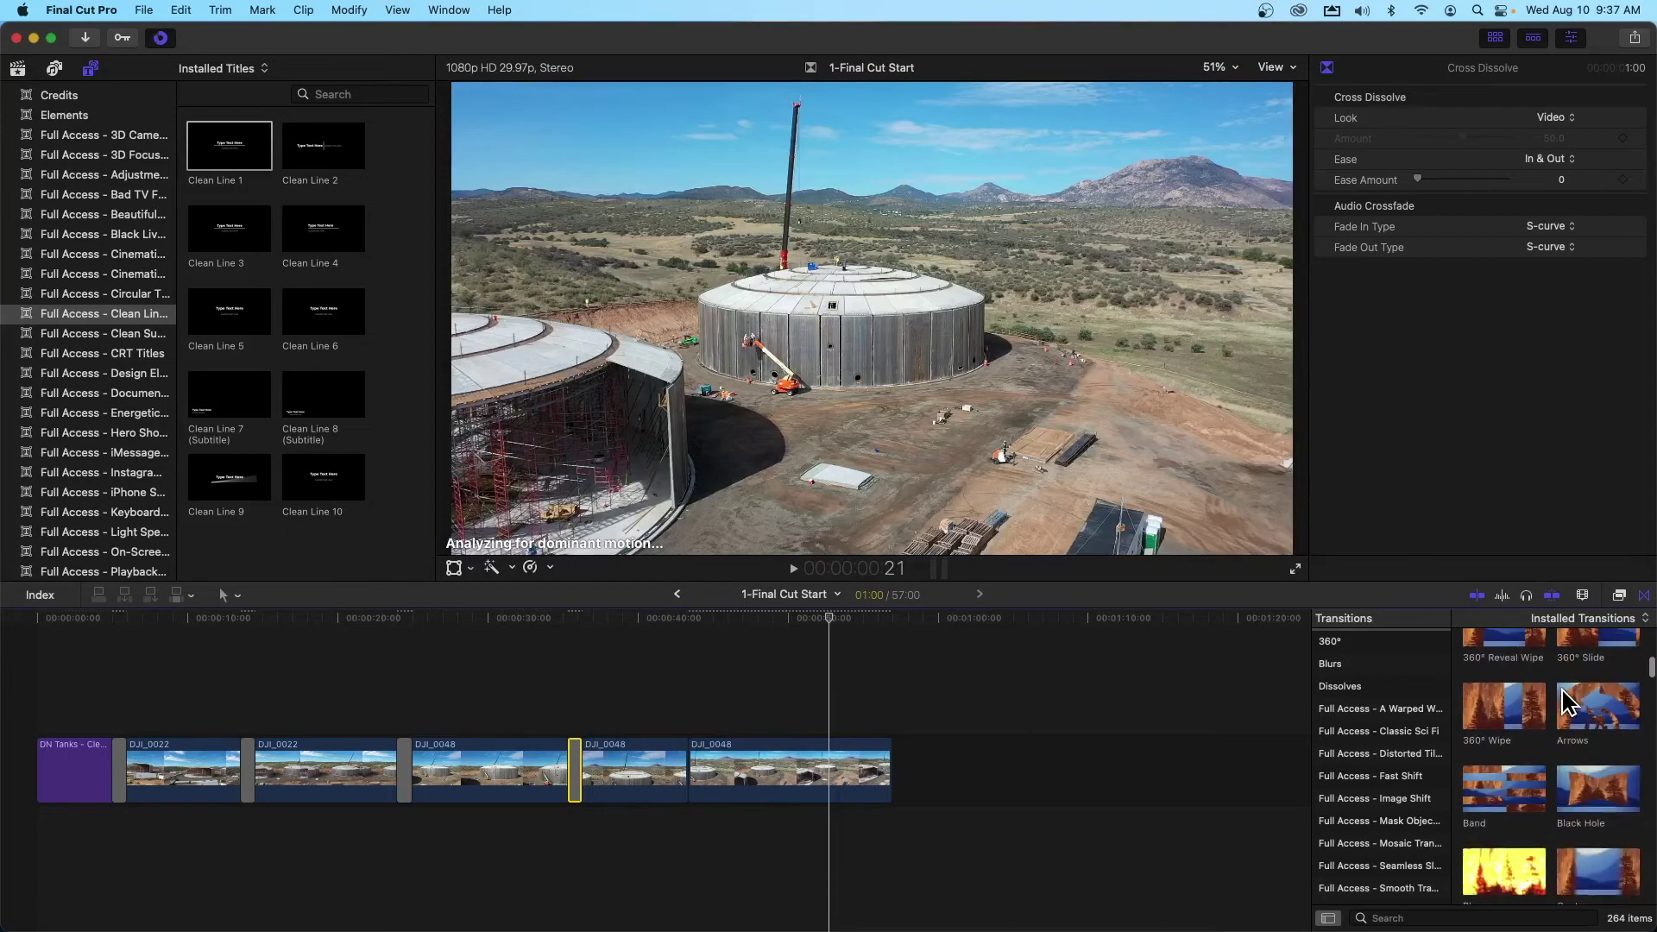
pyautogui.scroll(-10, 1566, 703)
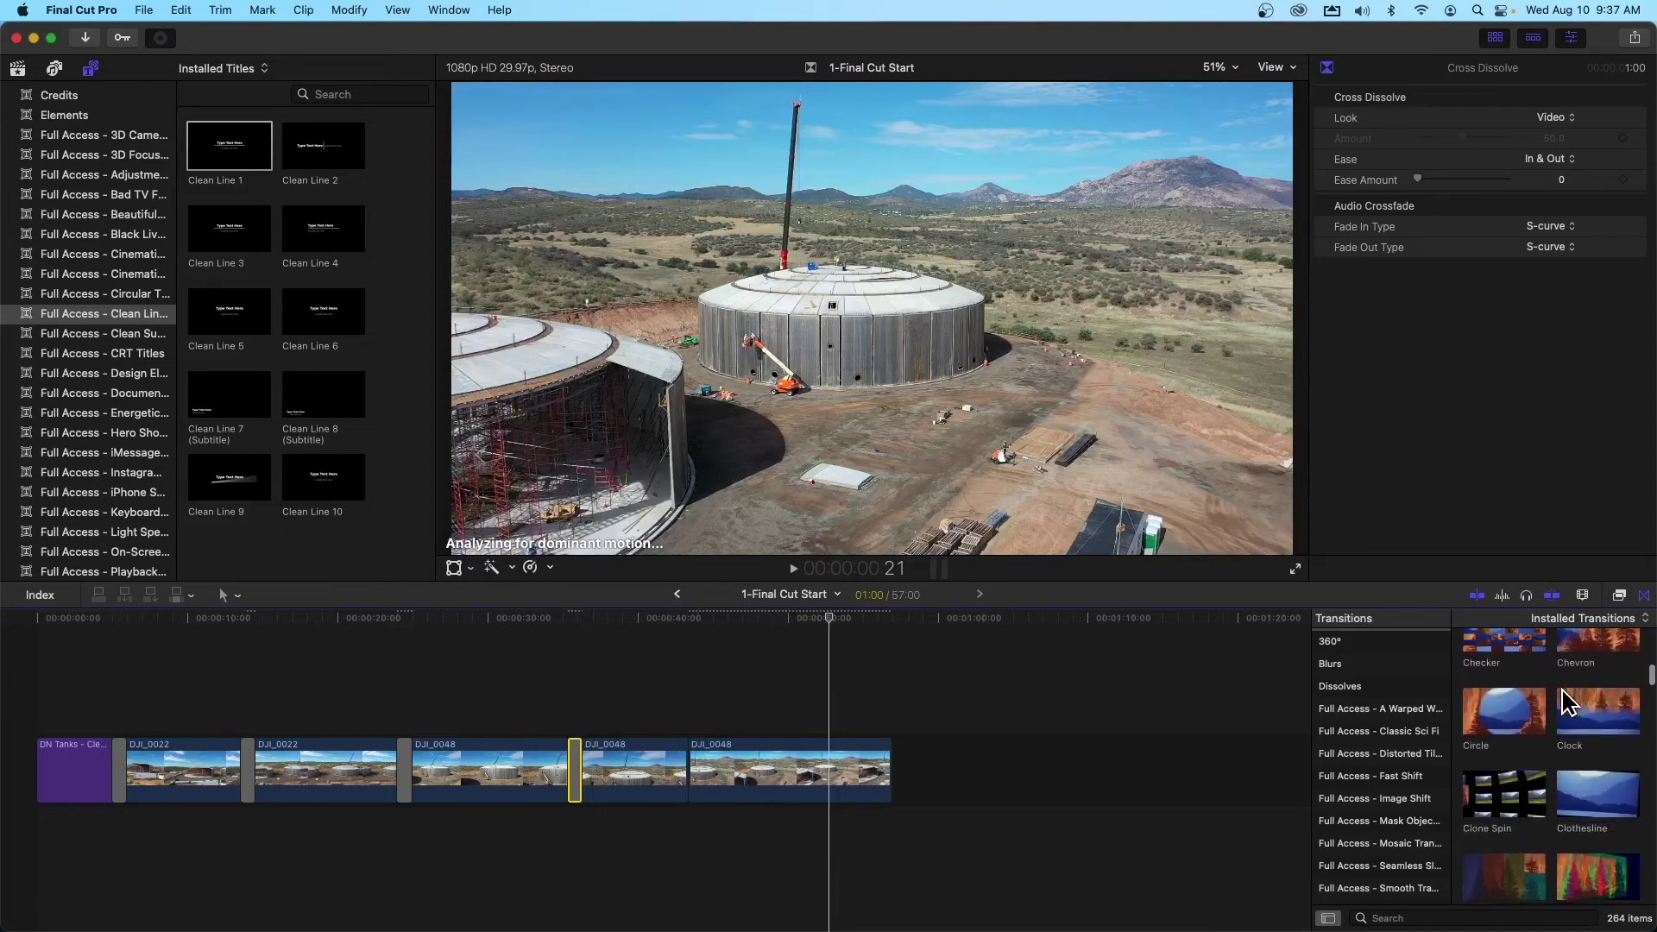
pyautogui.scroll(-5, 1566, 703)
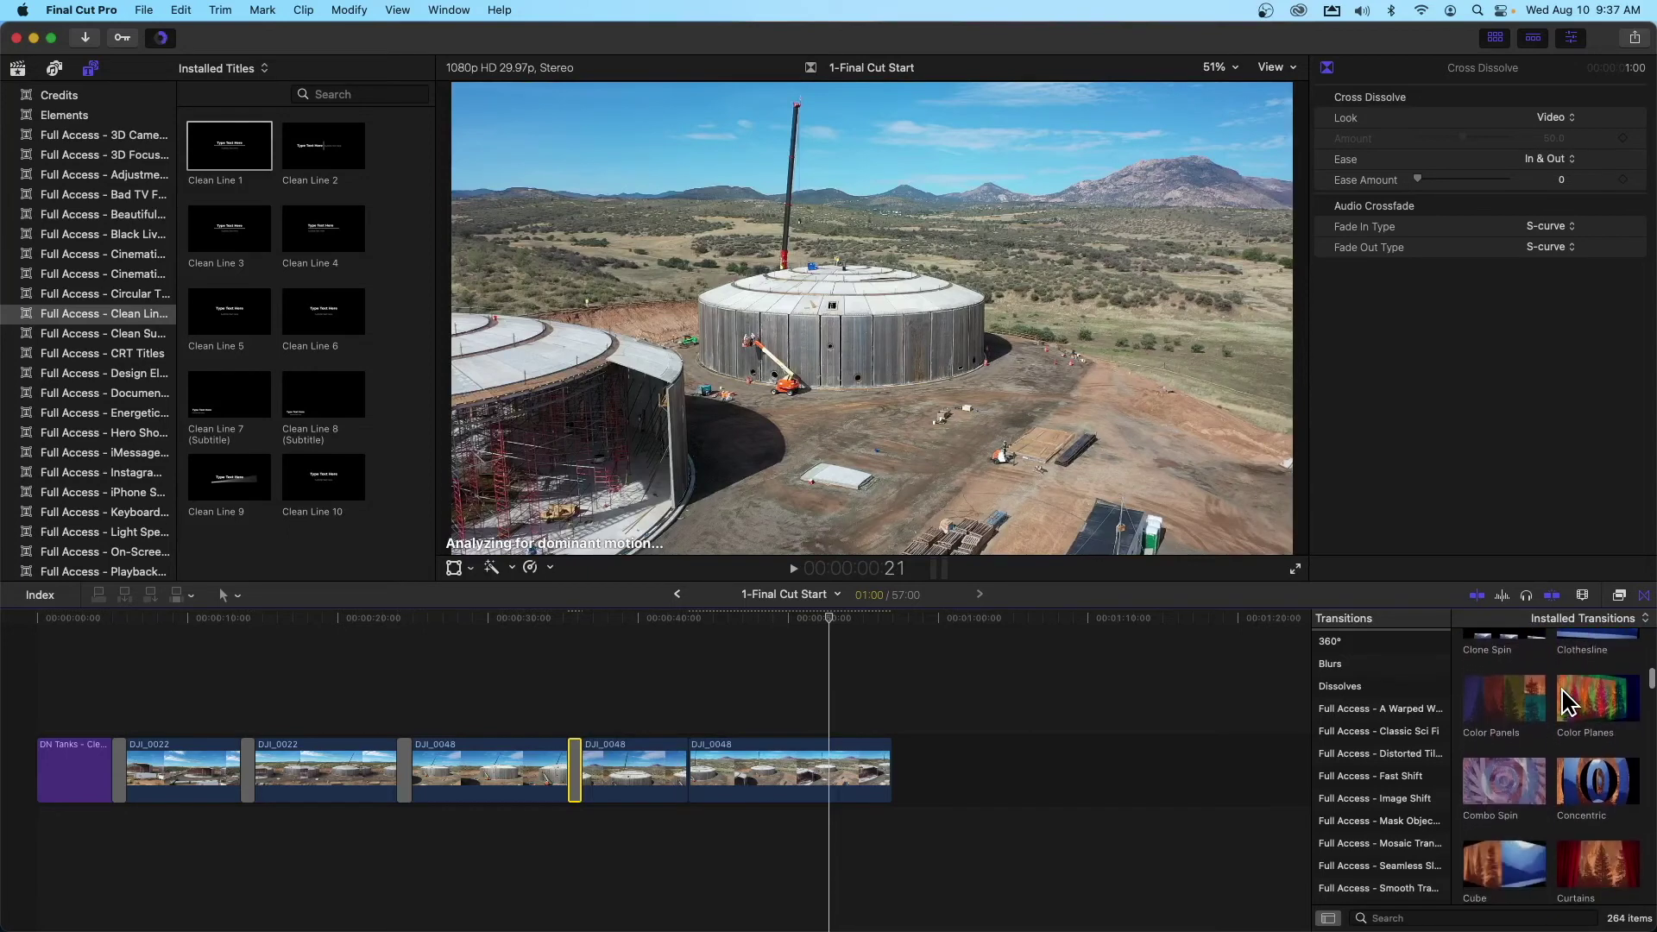
pyautogui.scroll(-3, 1561, 689)
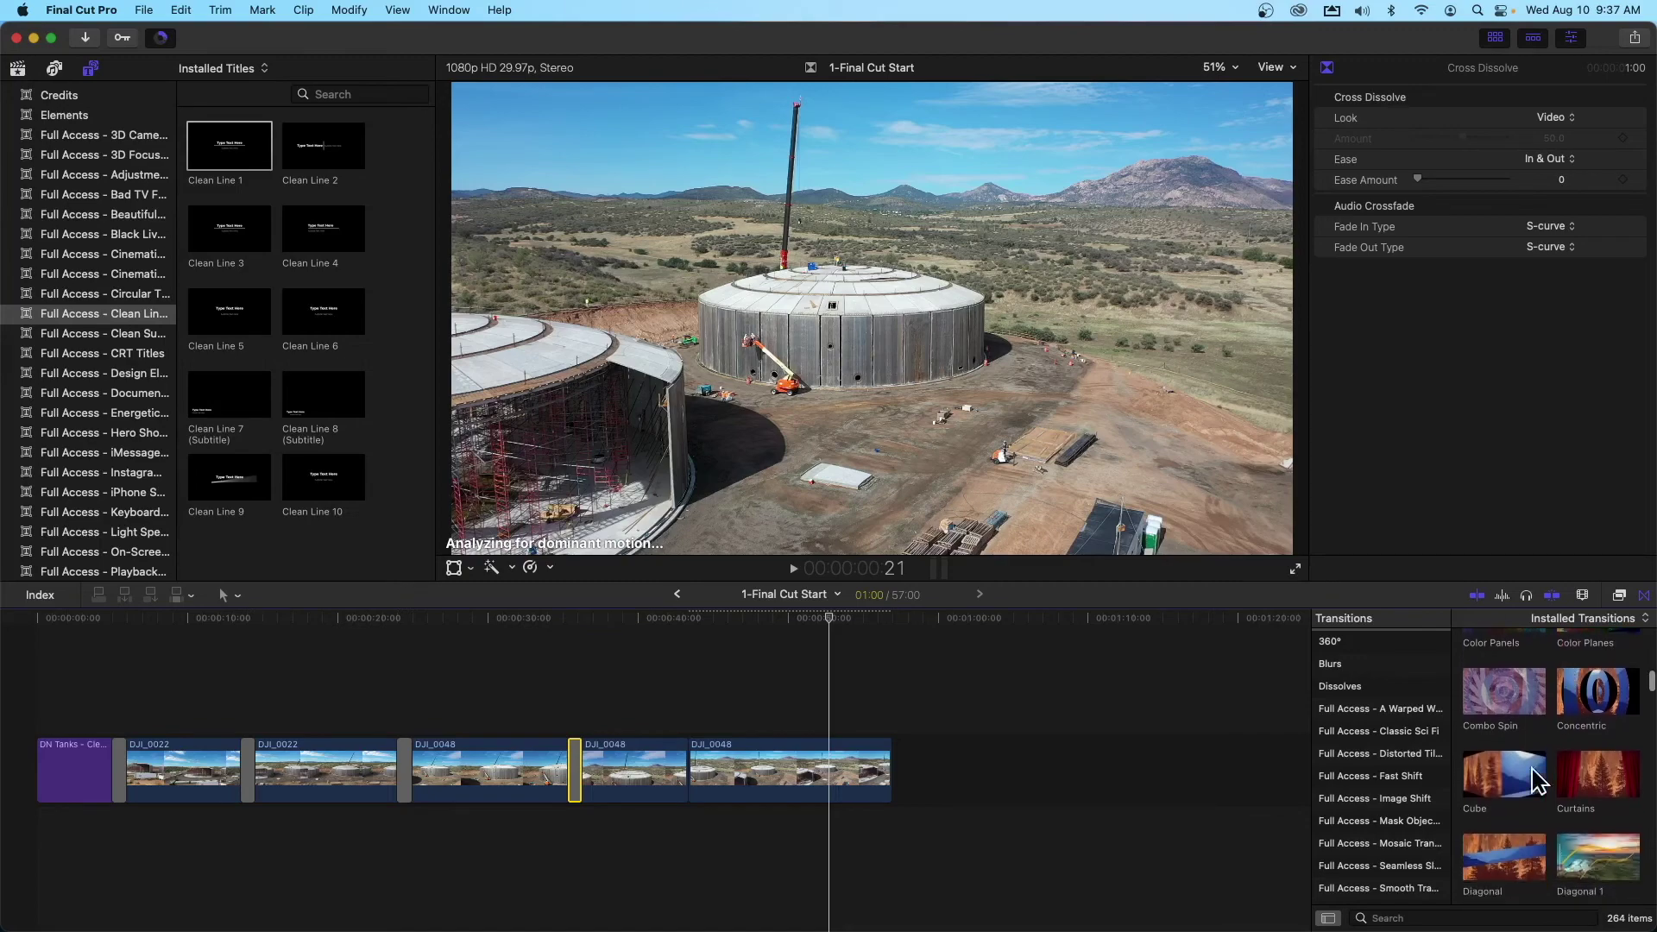
pyautogui.moveTo(1502, 786); pyautogui.dragTo(690, 772)
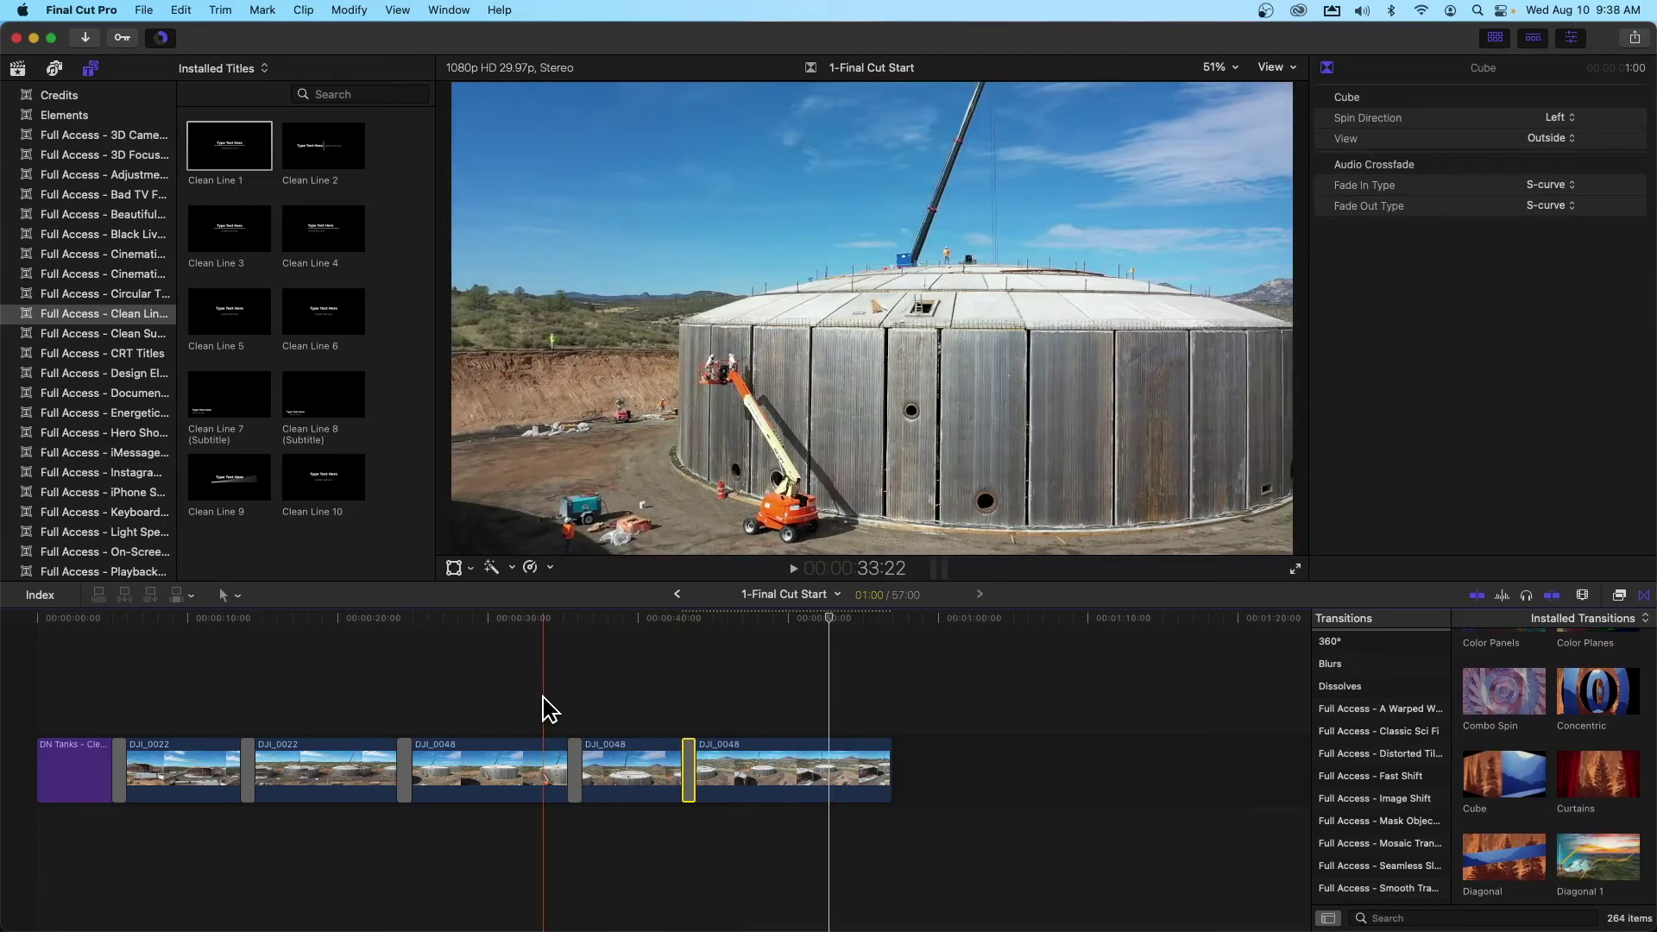
# Play the edit from about 33:22 to the end to review the last transitions
pyautogui.click(541, 707)
pyautogui.press('space')
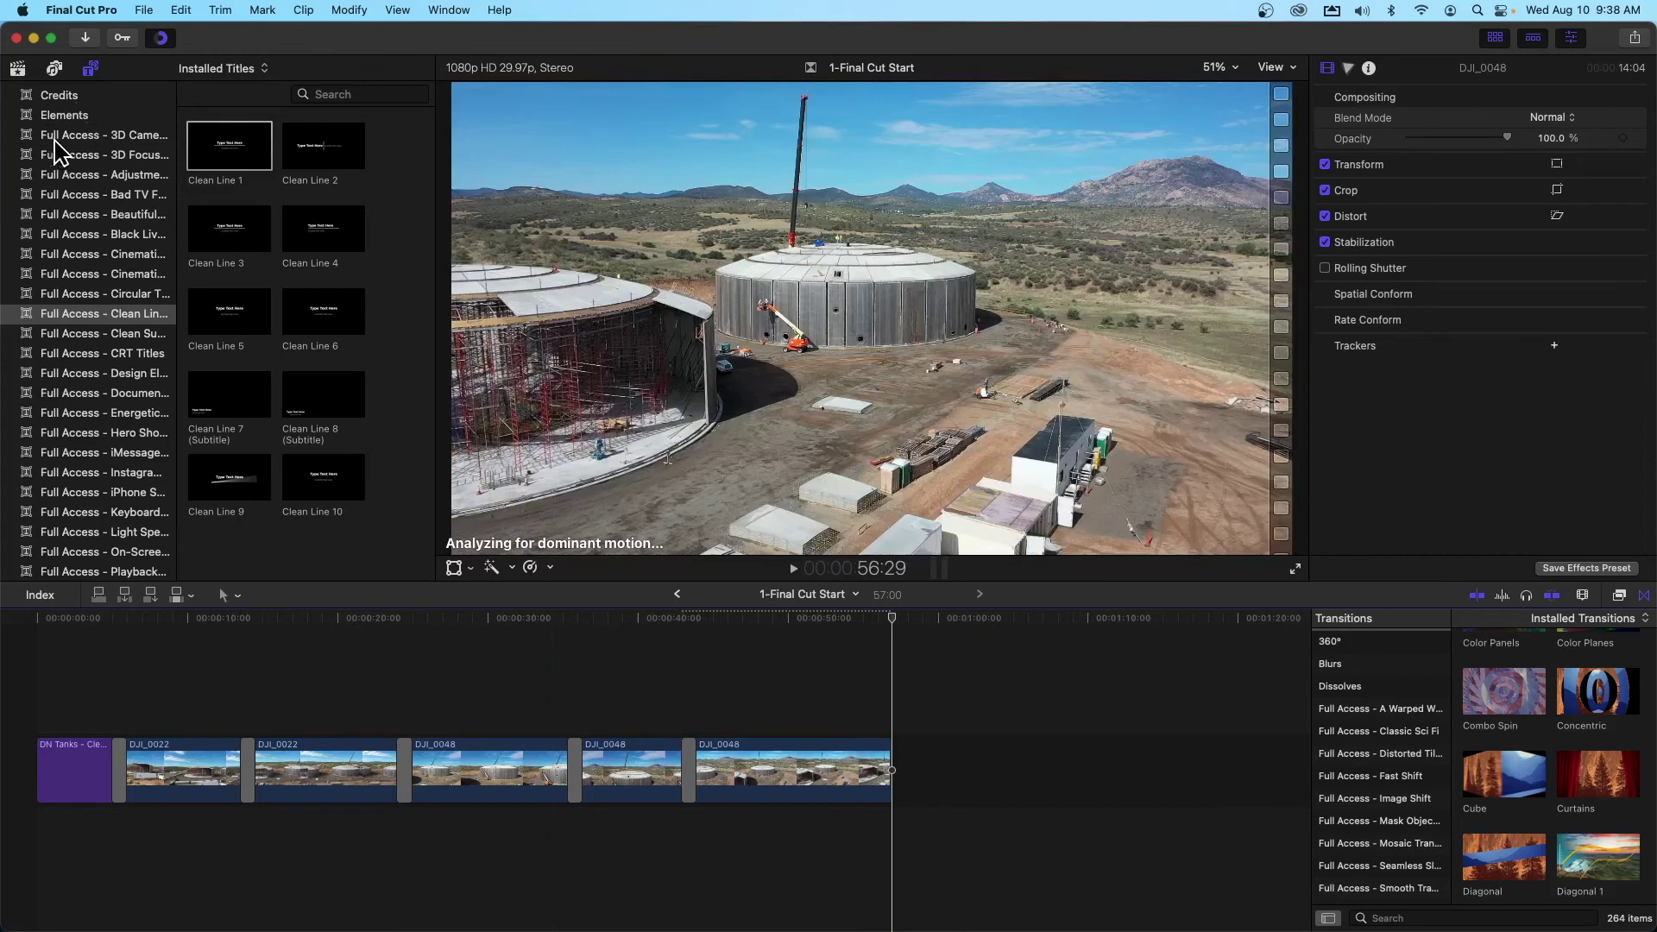
pyautogui.scroll(-10, 74, 173)
pyautogui.scroll(-4, 87, 171)
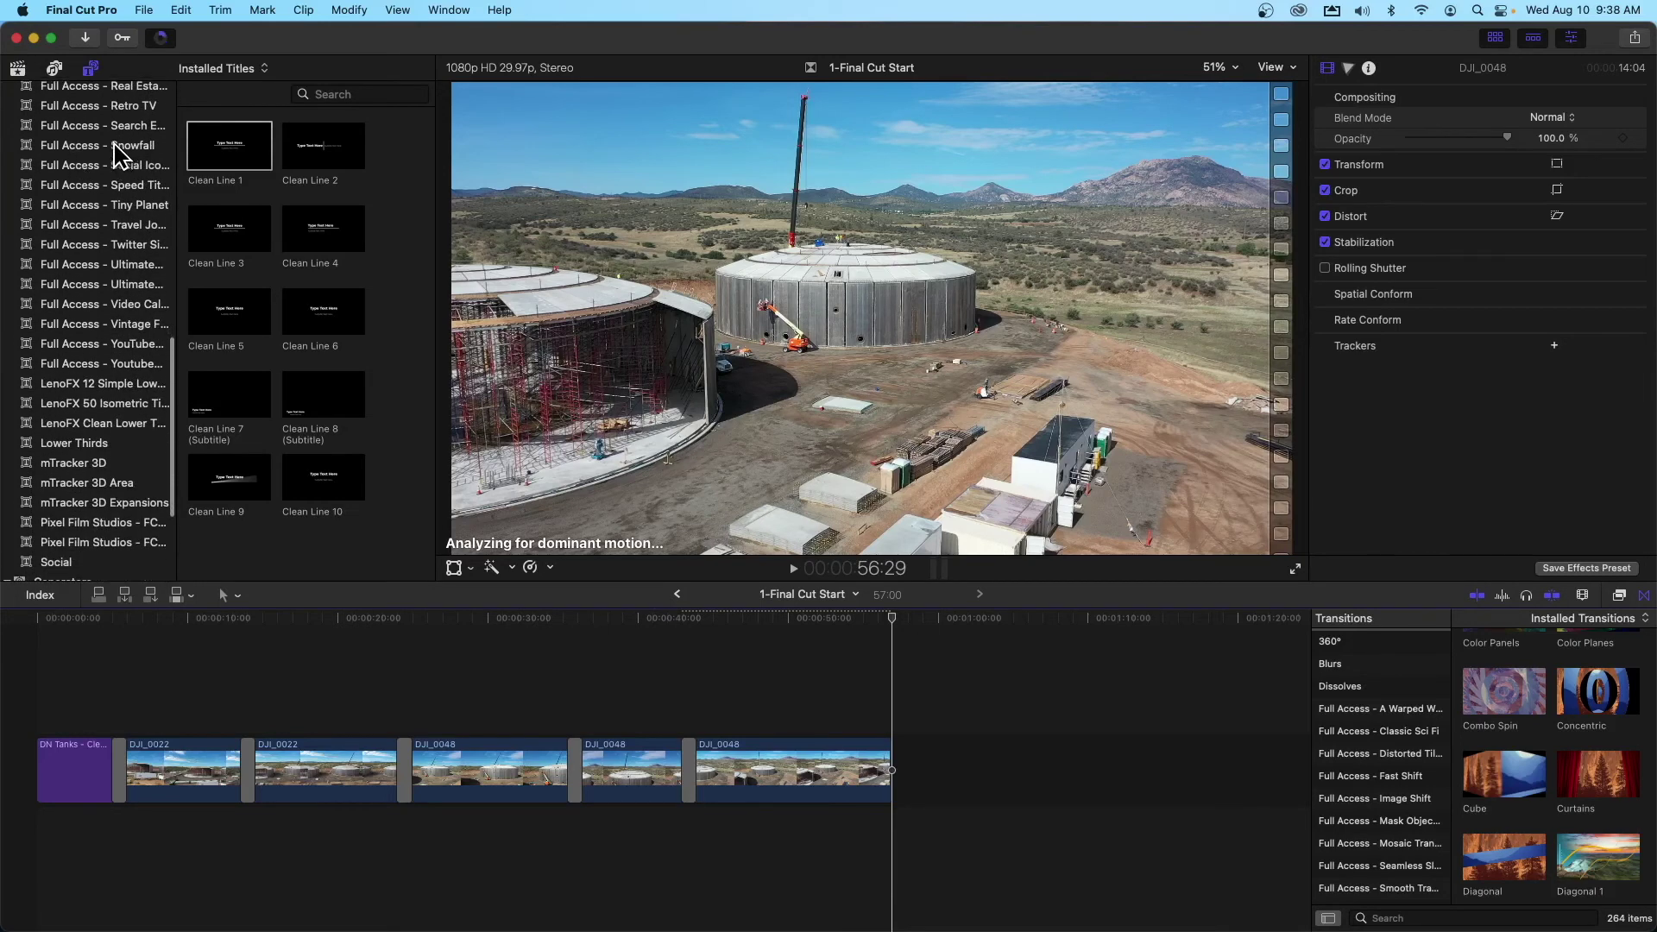
pyautogui.scroll(-4, 87, 179)
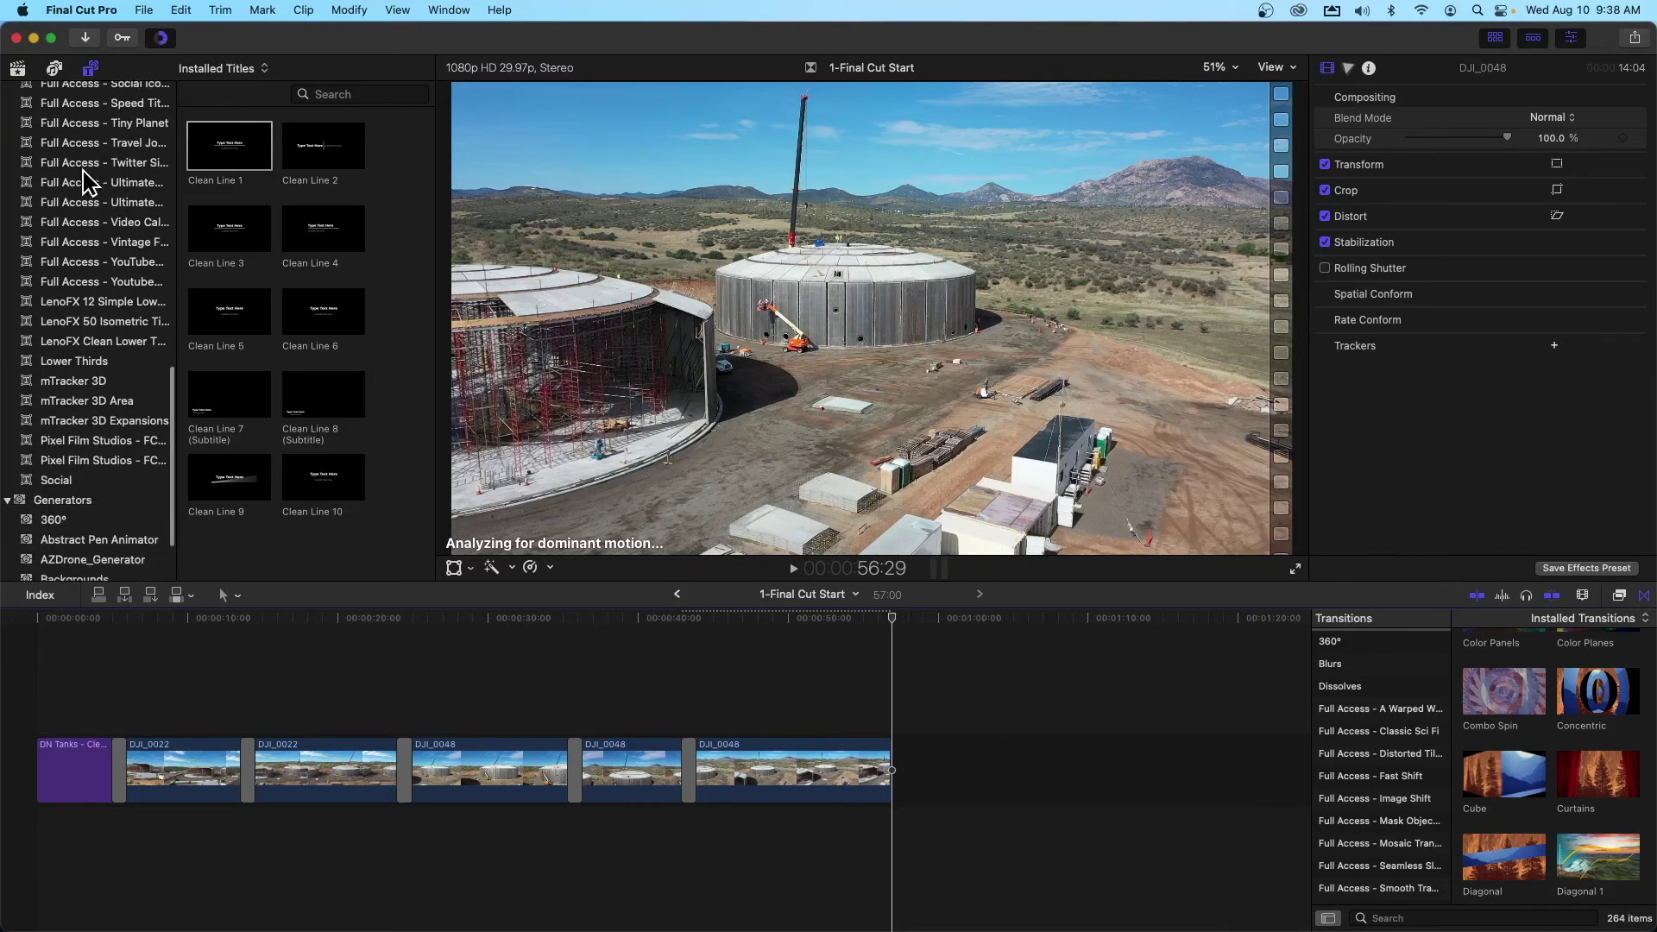
pyautogui.scroll(-2, 86, 181)
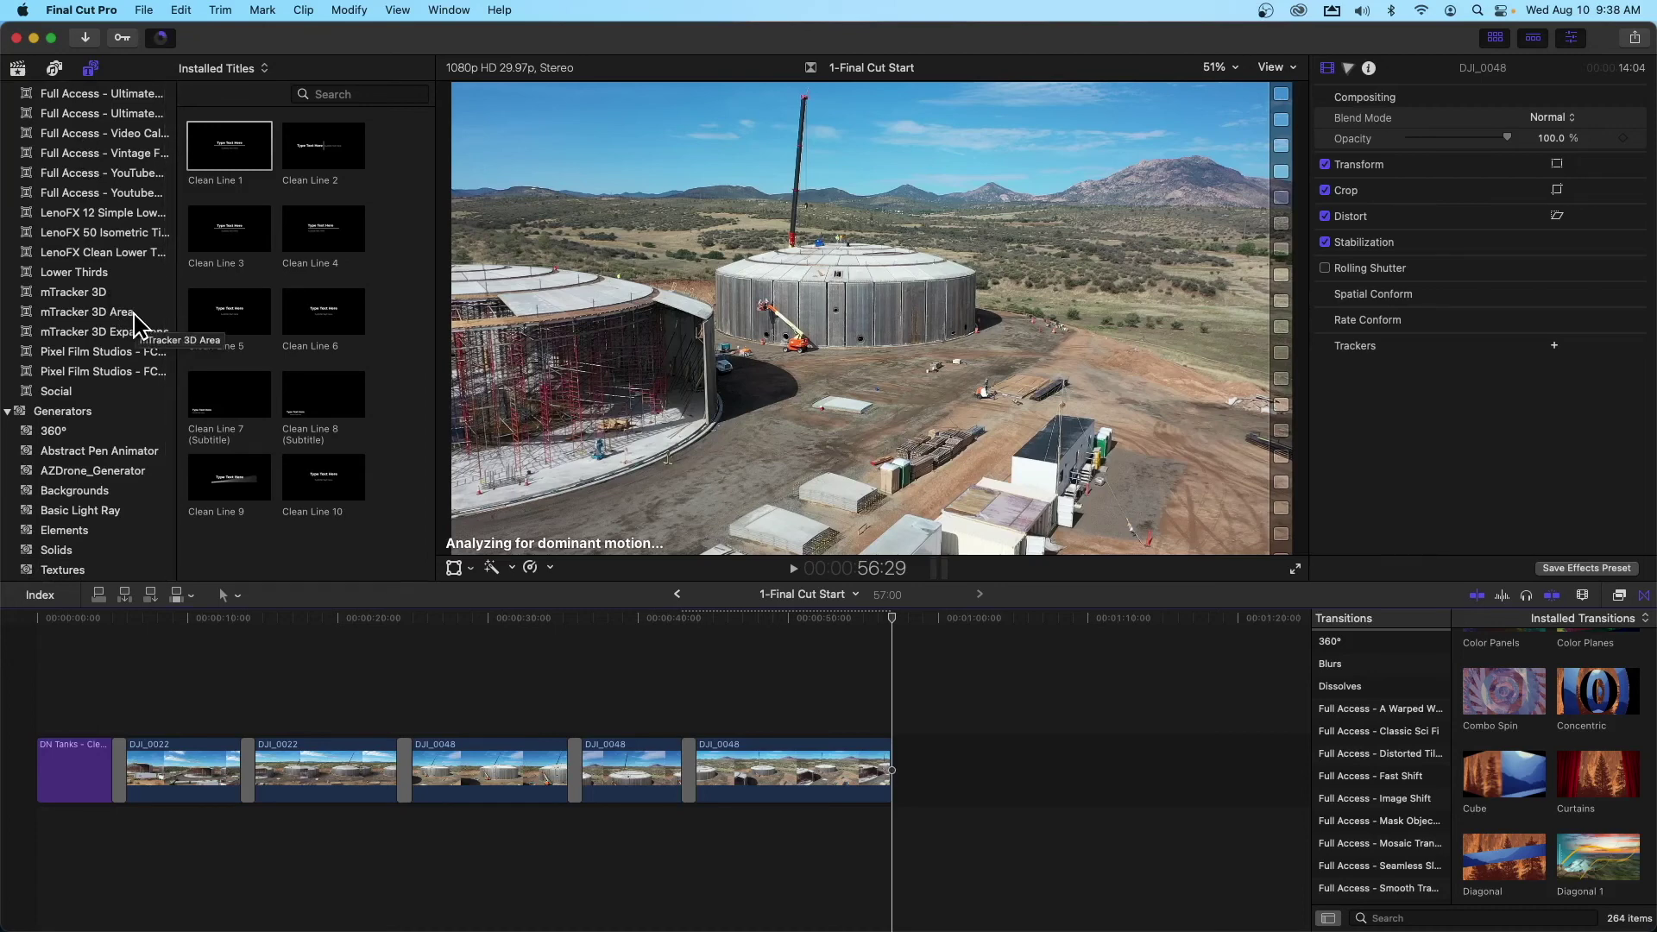
# Copy the DN Tanks opening title, paste it at the end of the timeline at 57:00, and play that section back
pyautogui.click(896, 629)
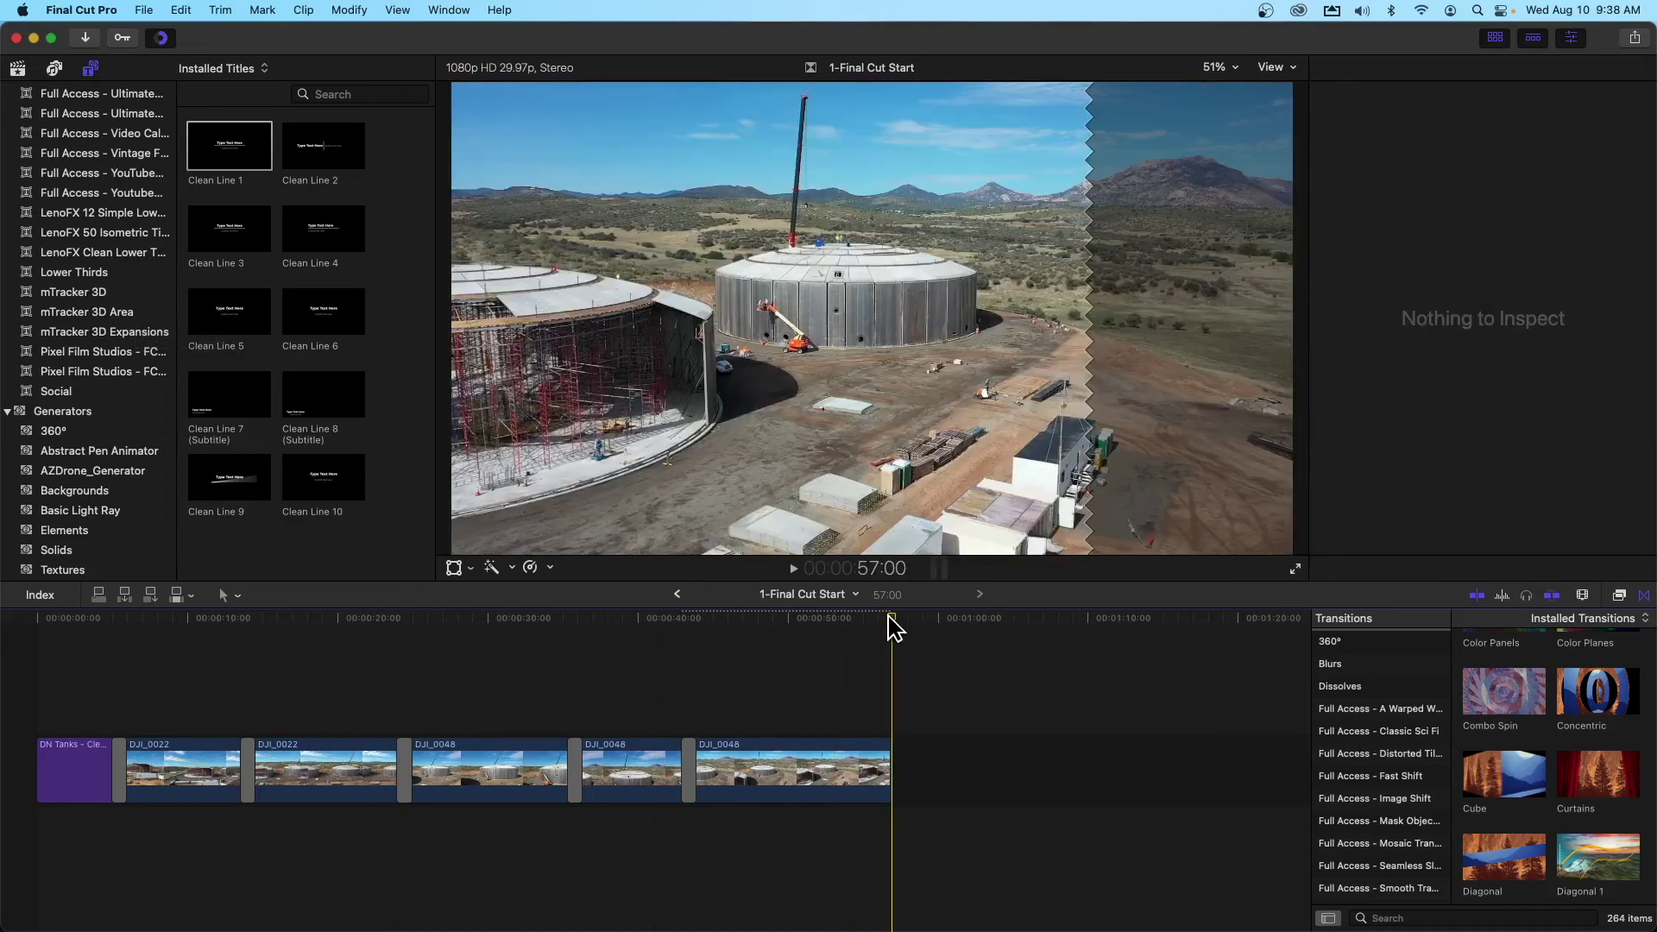
pyautogui.click(77, 768)
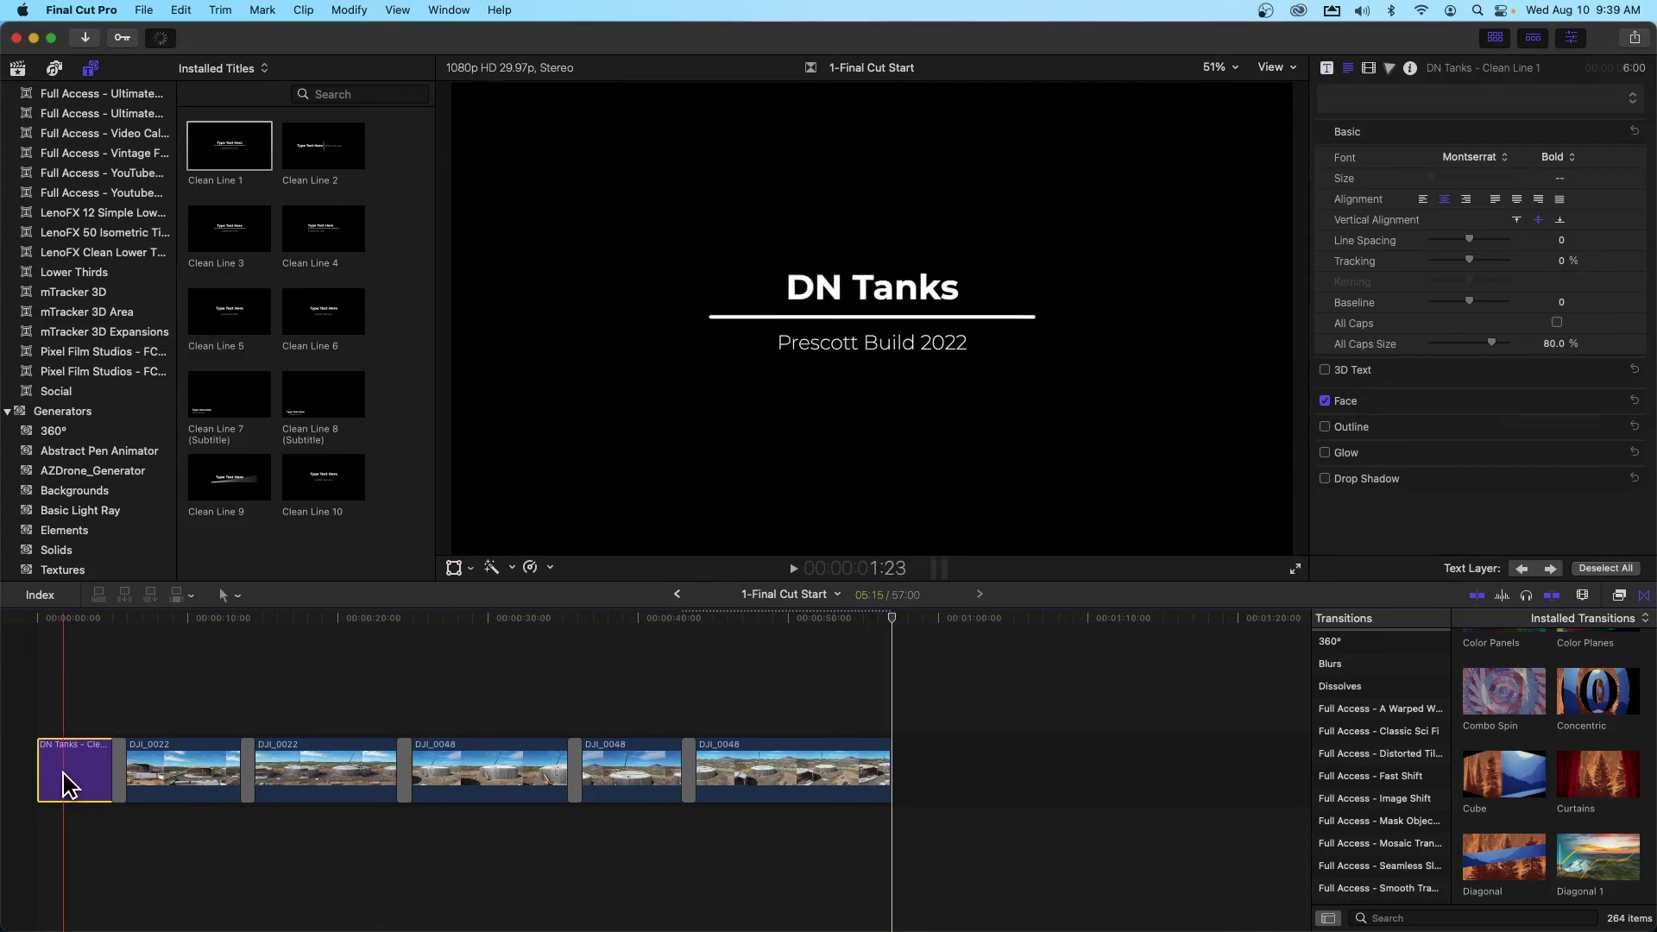
pyautogui.press('super+c')
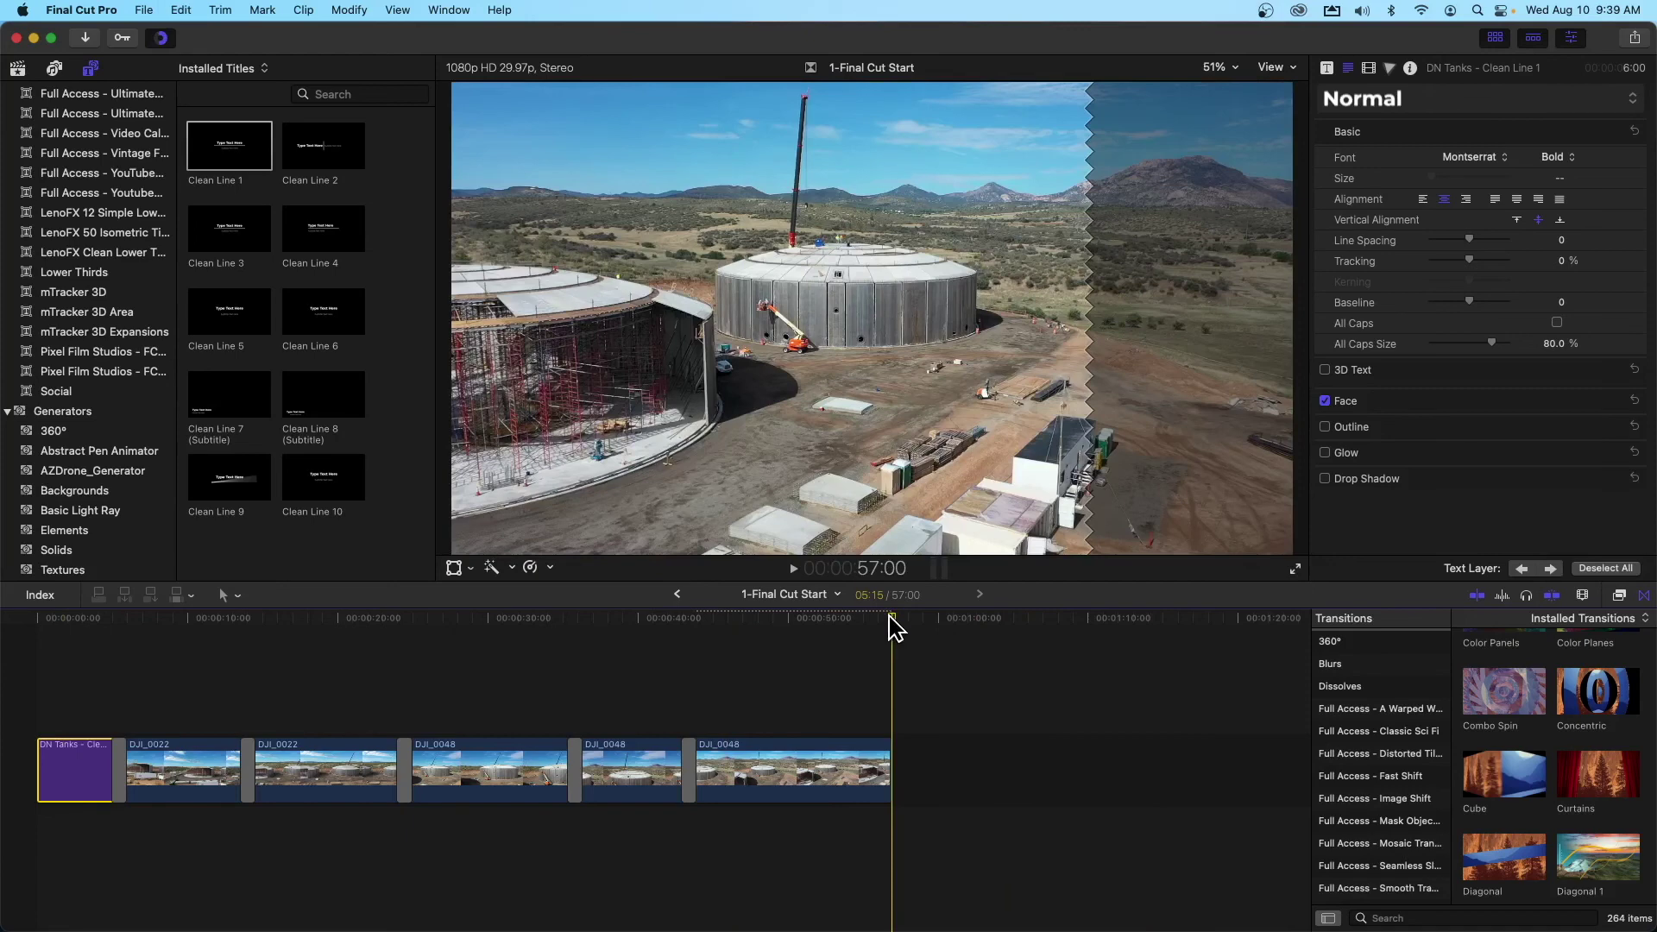
pyautogui.press('super+v')
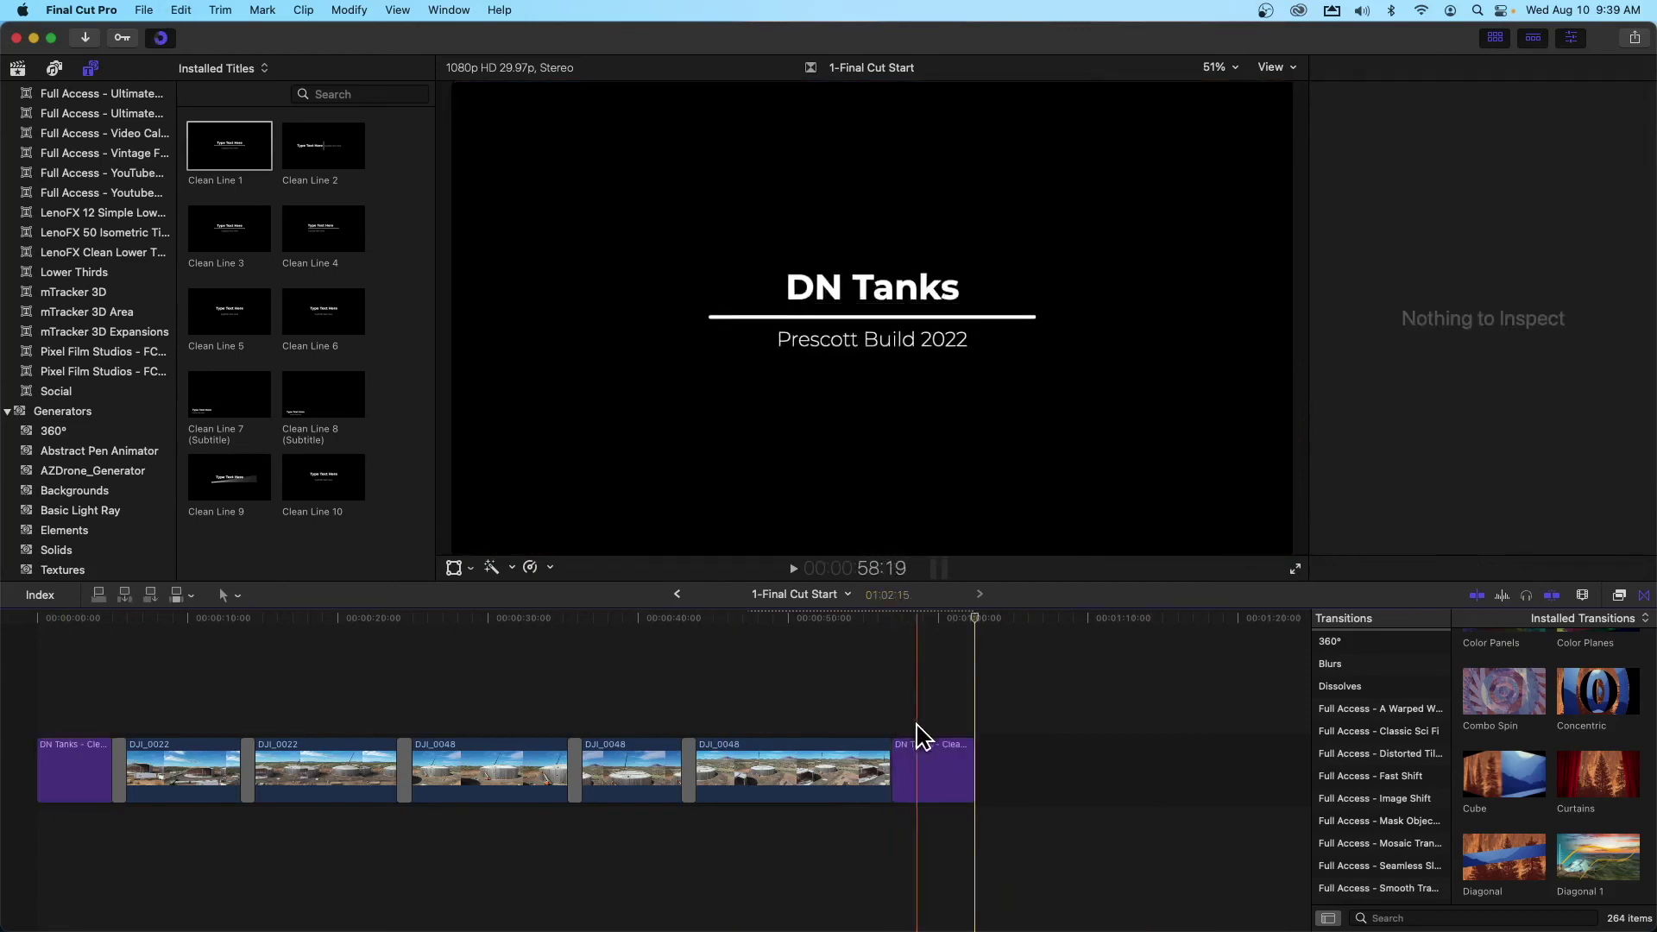
pyautogui.press('space')
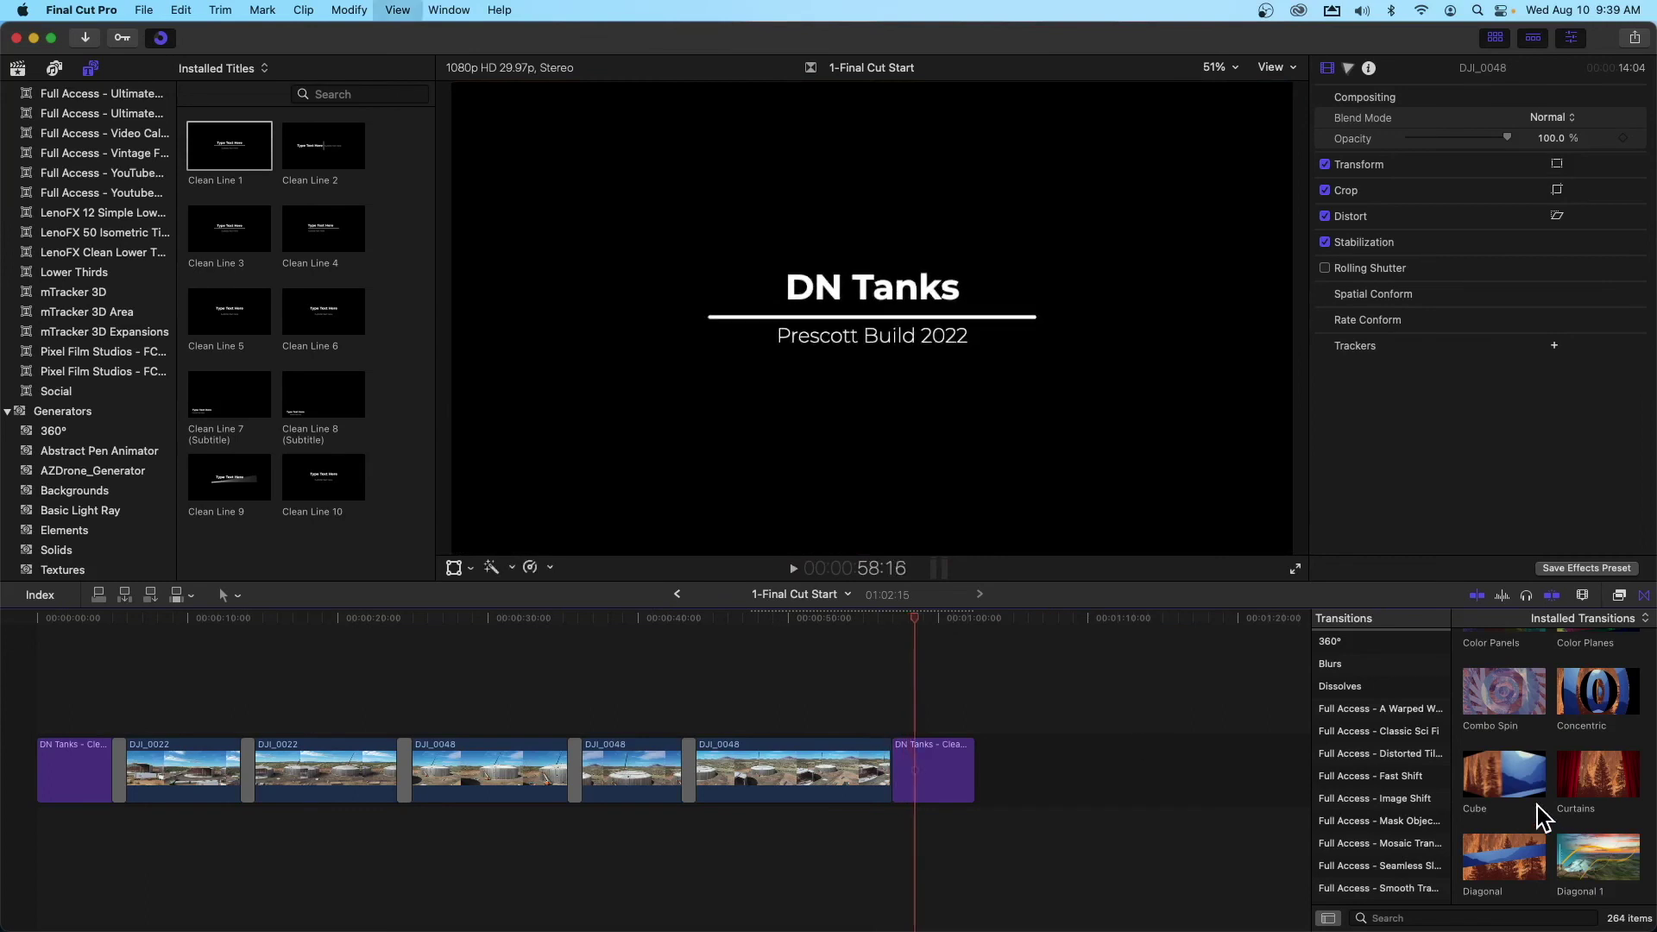
pyautogui.press('space')
# Add a Cross Dissolve transition at the edit point between the last DJI_0048 clip and the closing DN Tanks title
pyautogui.scroll(10, 1536, 812)
pyautogui.scroll(6, 1542, 815)
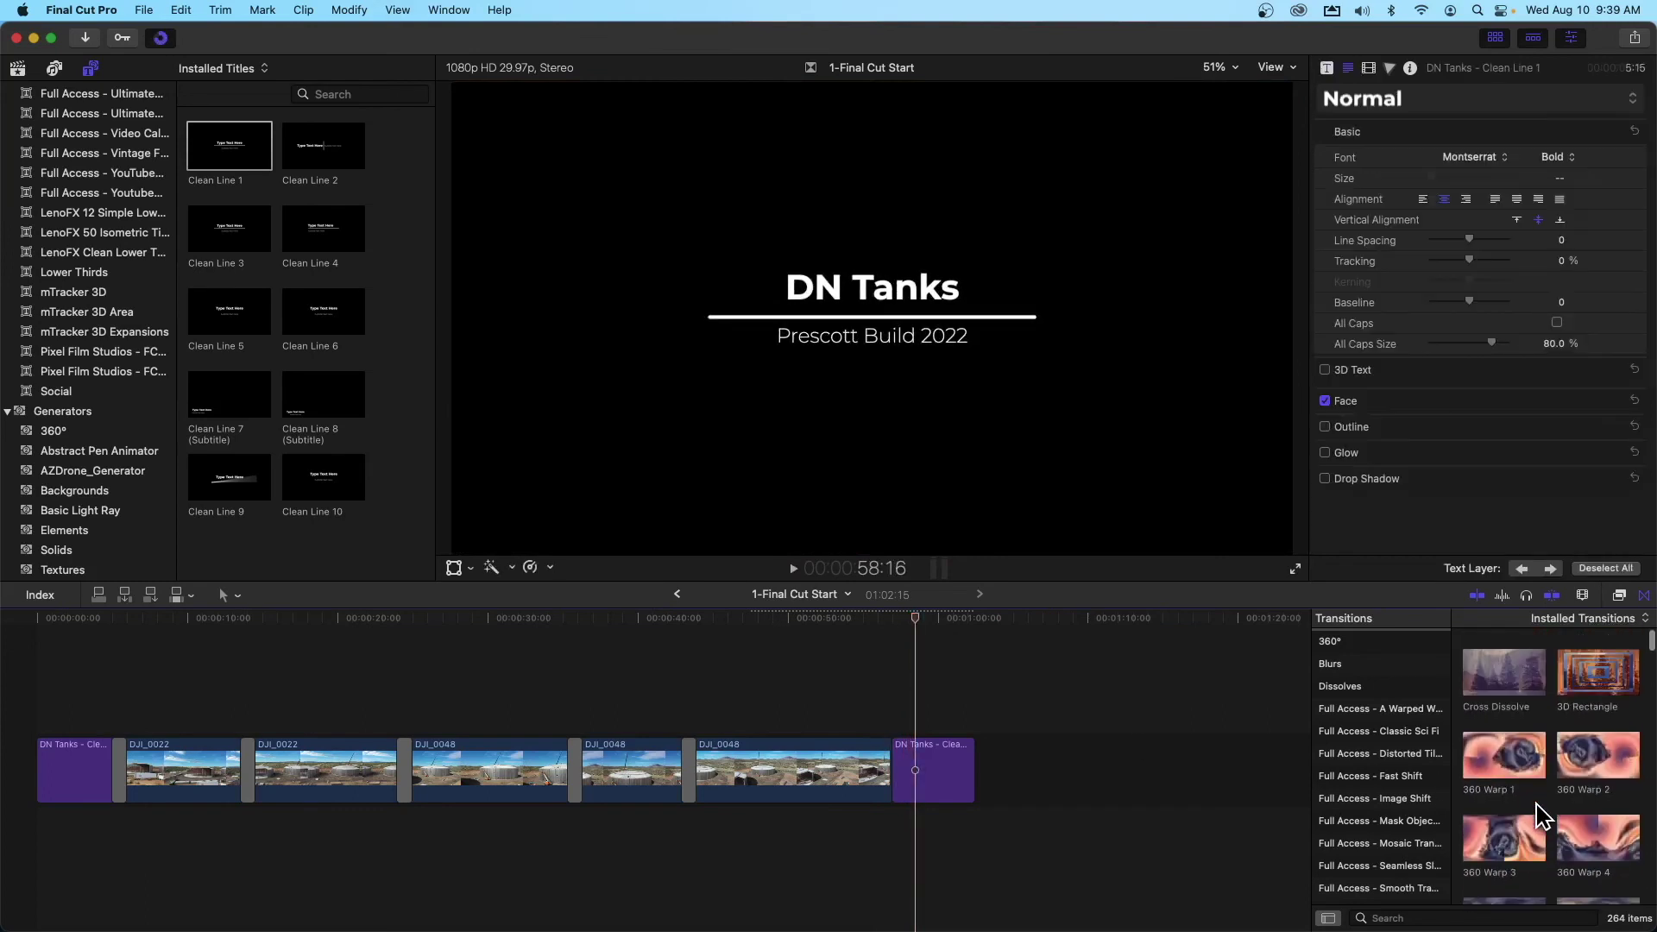
pyautogui.moveTo(1509, 688); pyautogui.dragTo(892, 769)
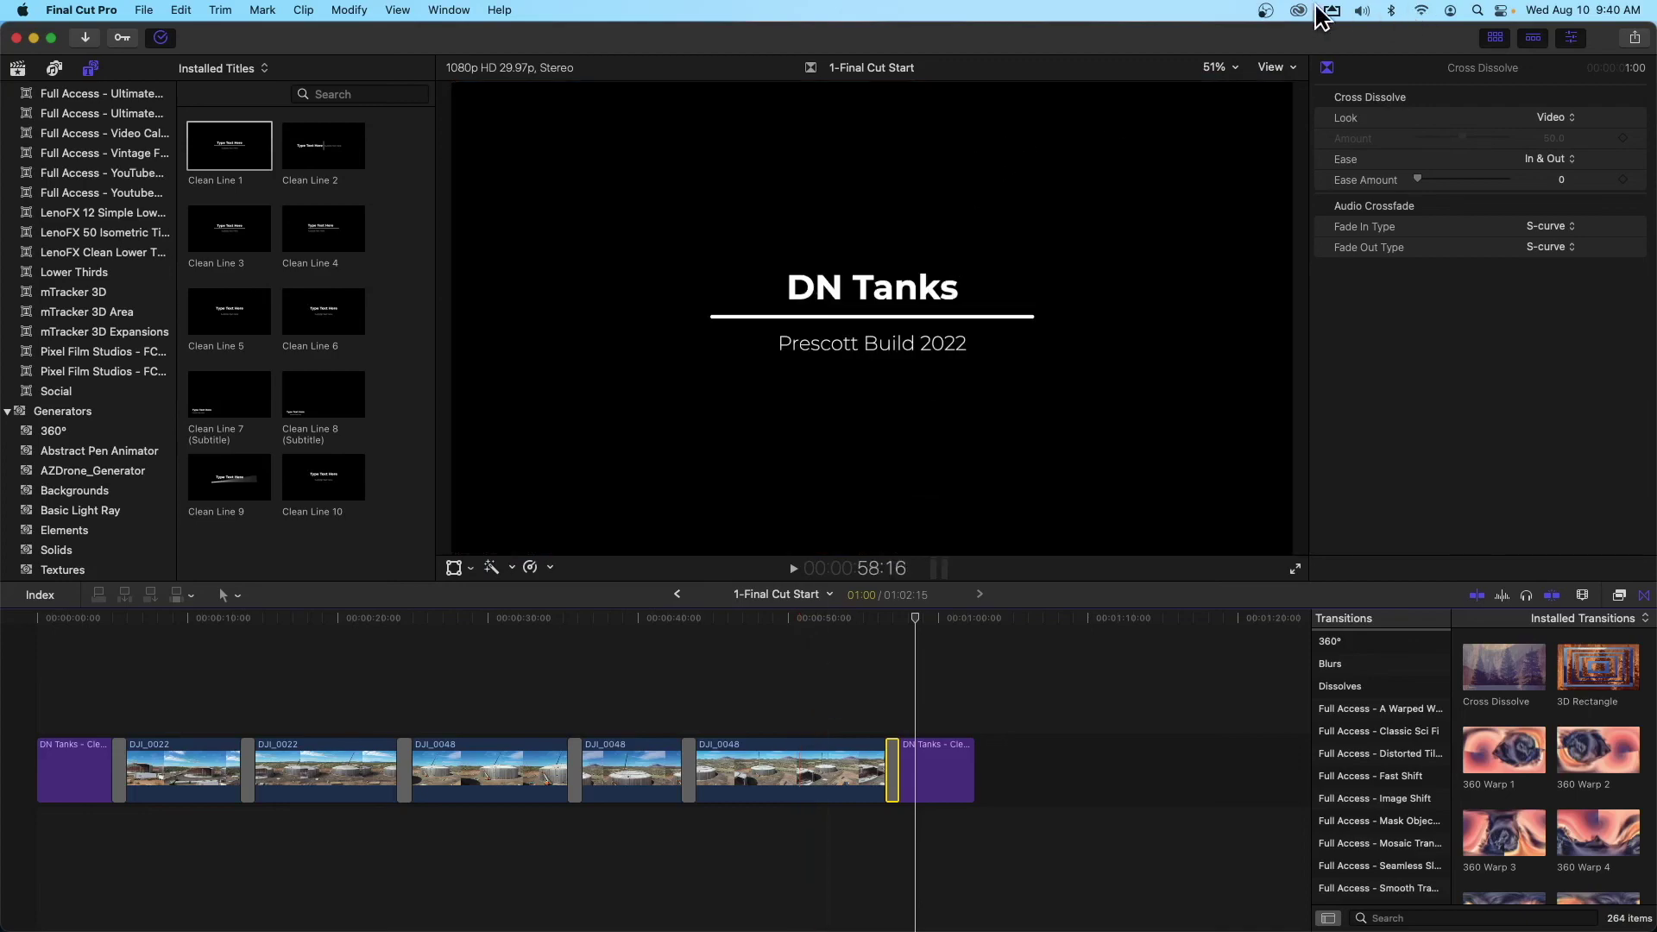
pyautogui.click(1265, 11)
pyautogui.click(1300, 131)
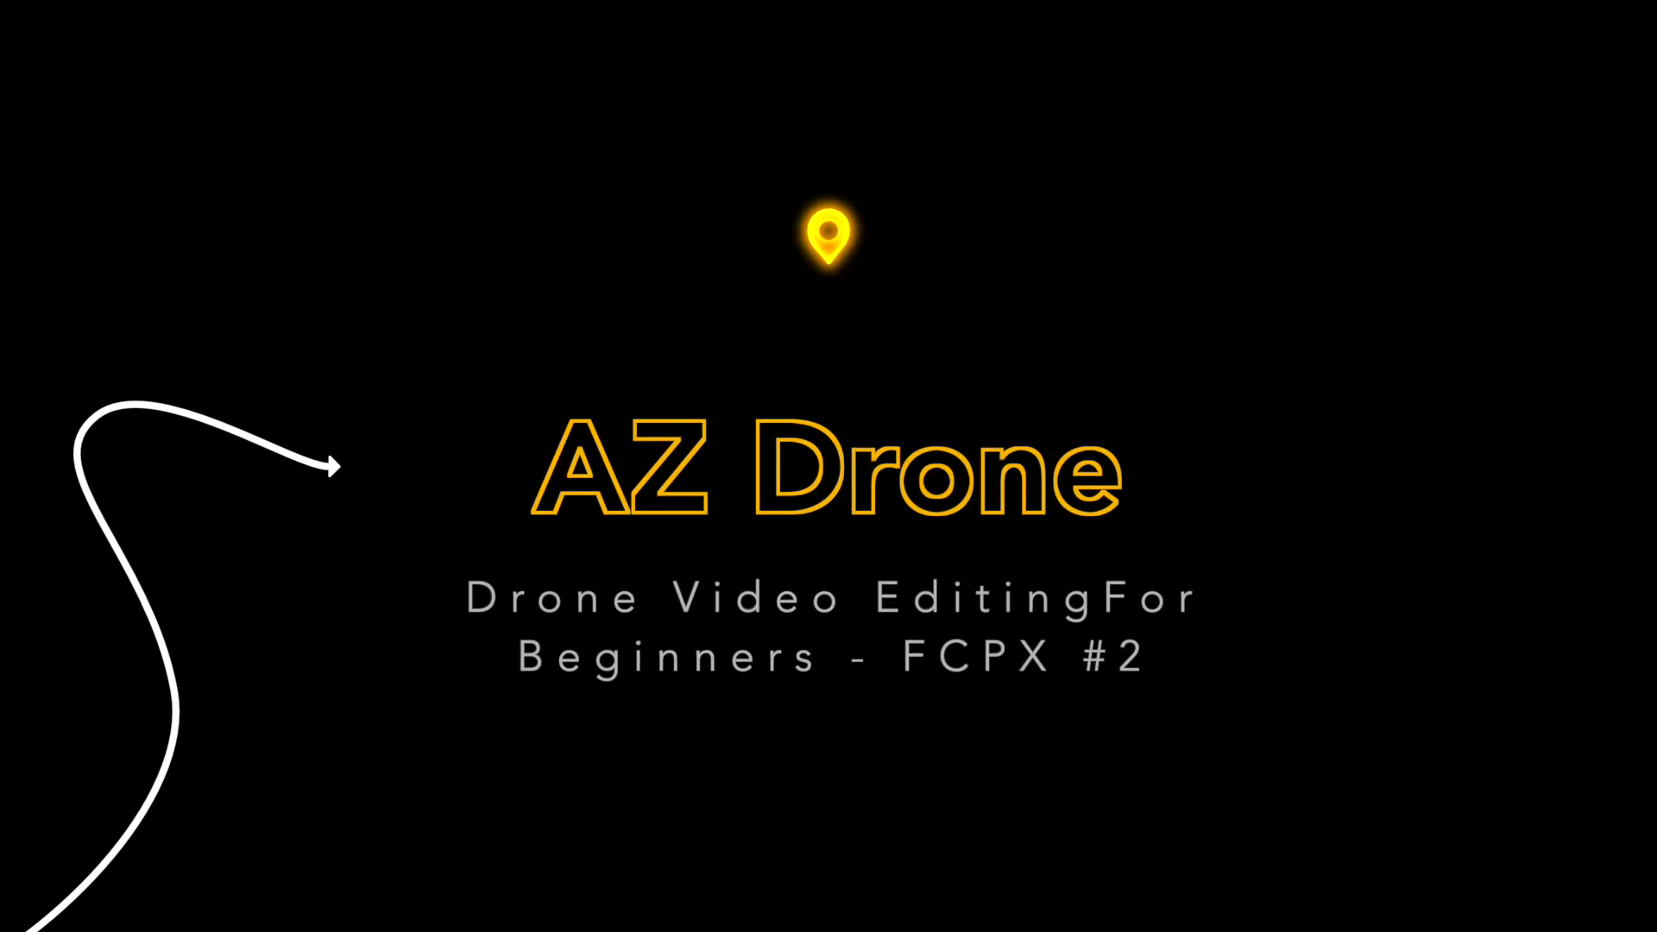